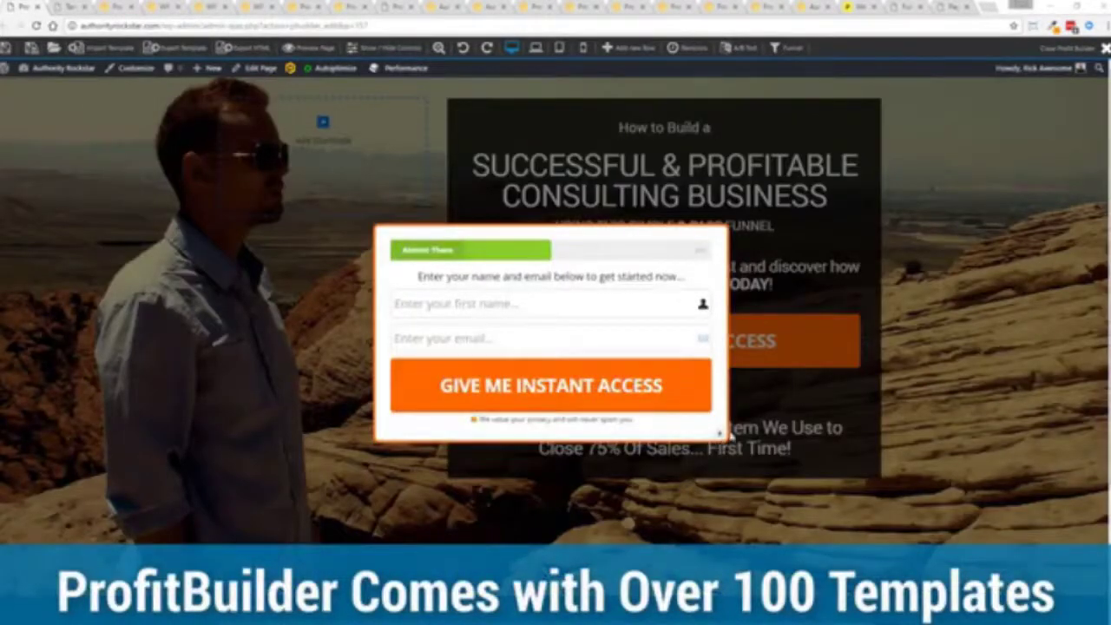
Step: Review the opt-in popup behind the GIVE ME INSTANT ACCESS button and close it
left_click(724, 441)
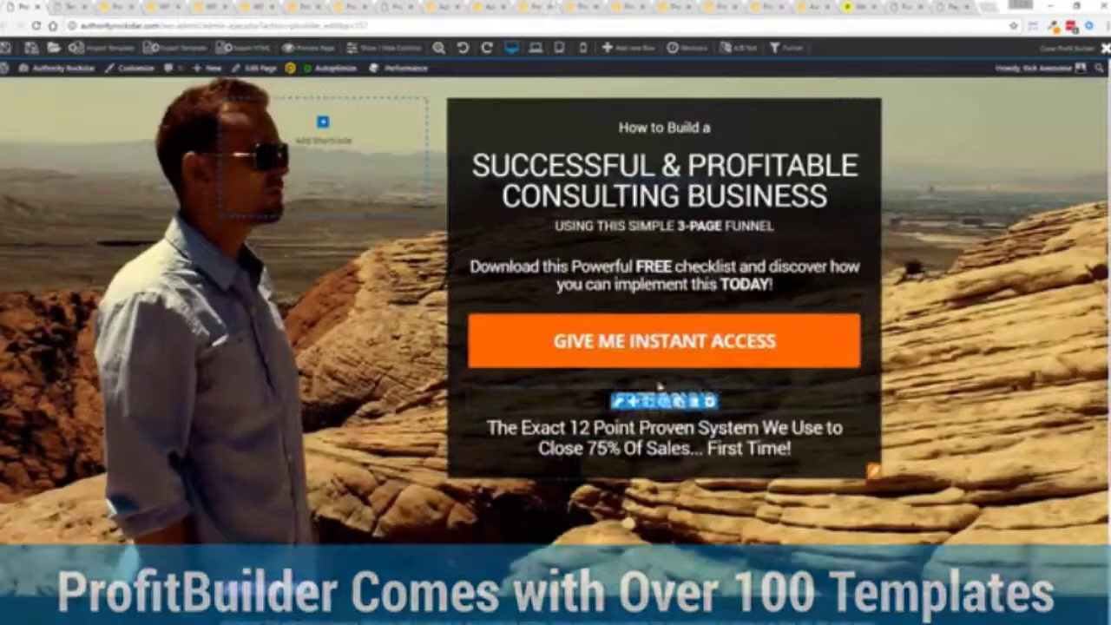
left_click(556, 343)
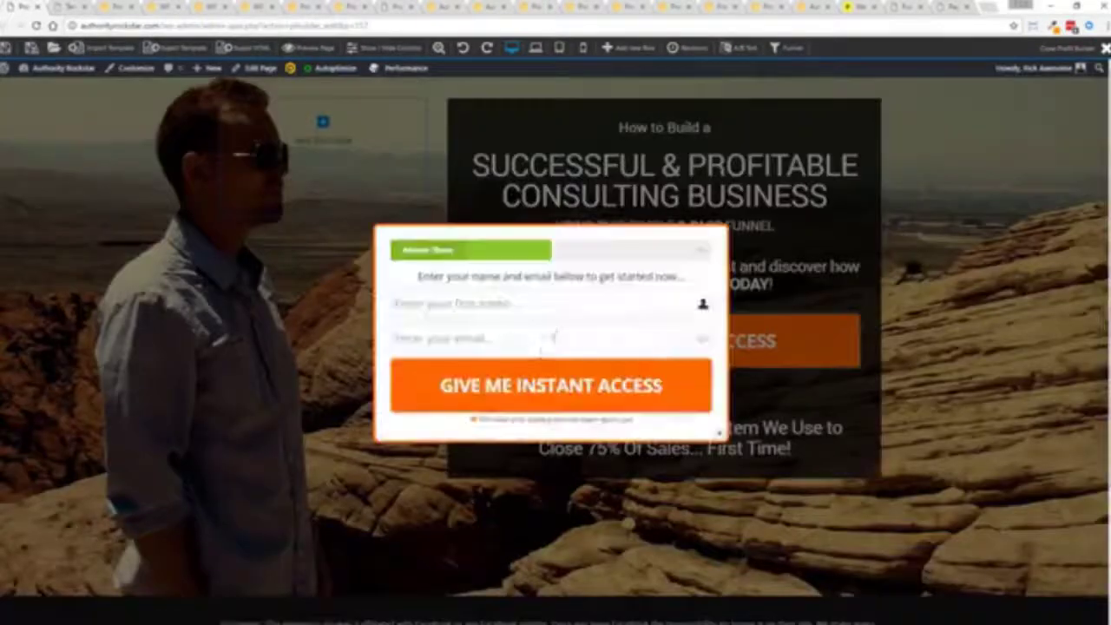
left_click(716, 433)
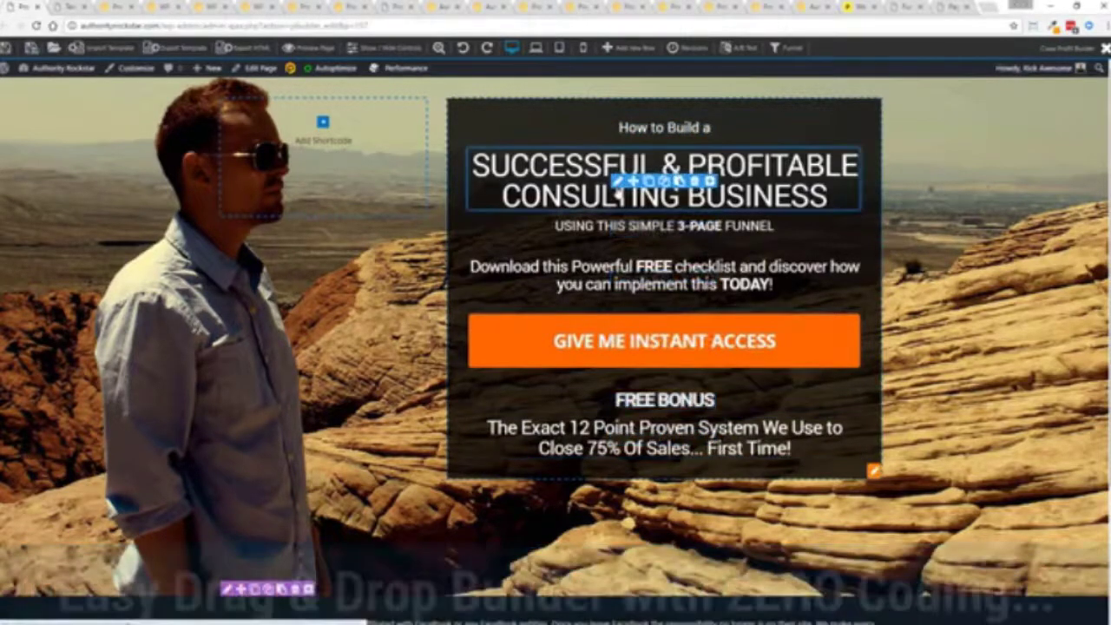
Step: Change the main heading's text to "SUCCESSFUL & PROFITABLE MARKETING AGENCY"
left_click(618, 181)
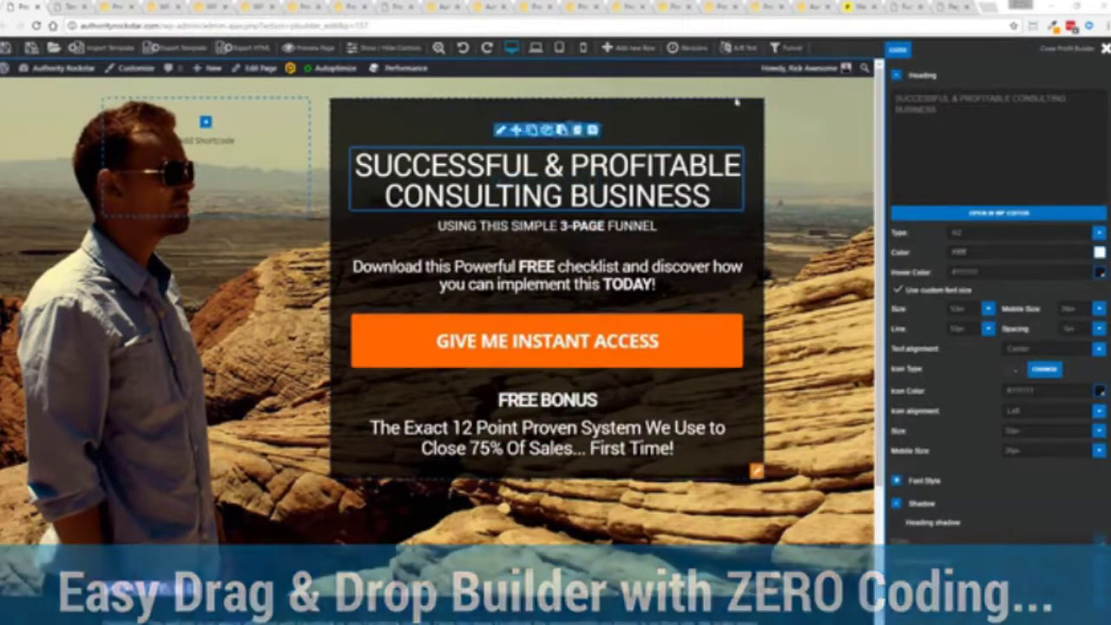
key("ctrl+a")
type("SUCCESSFUL & PROFITABLE MARKETING AGENCY")
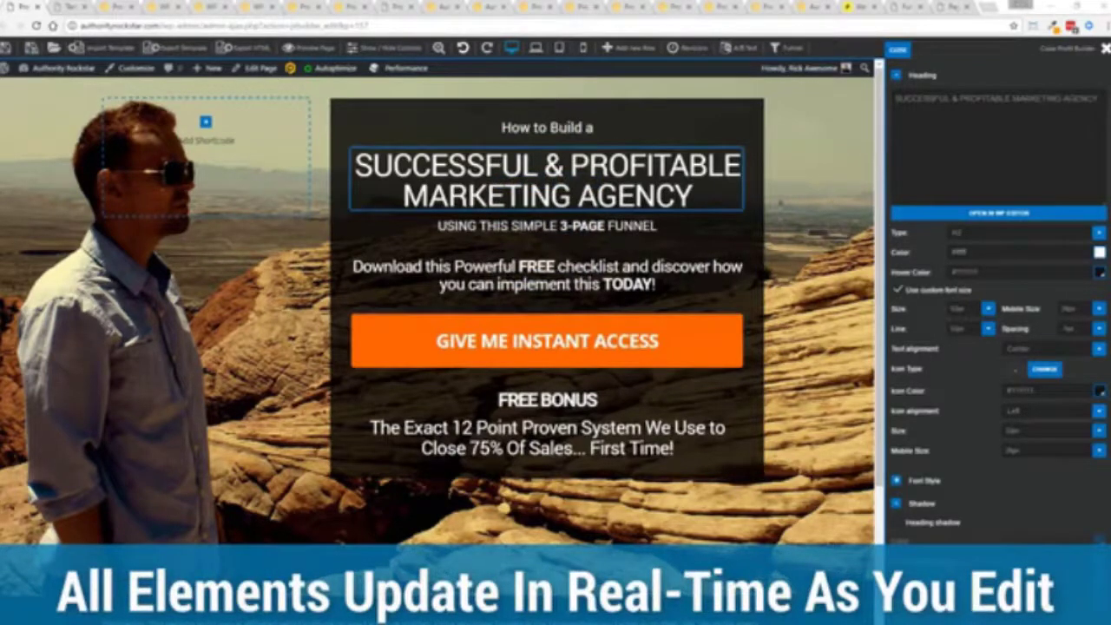
Step: Change the subheading to "USING THIS SIMPLE 3-PAGE CLOSING SYSTEM" and view its text in the WP editor
left_click(547, 226)
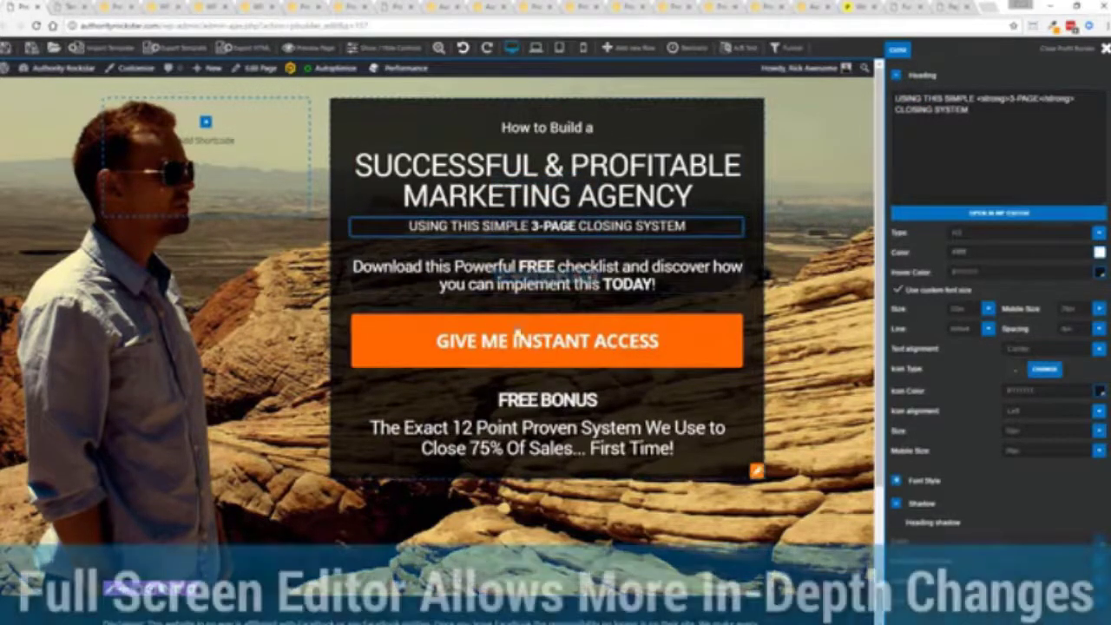
left_click(966, 217)
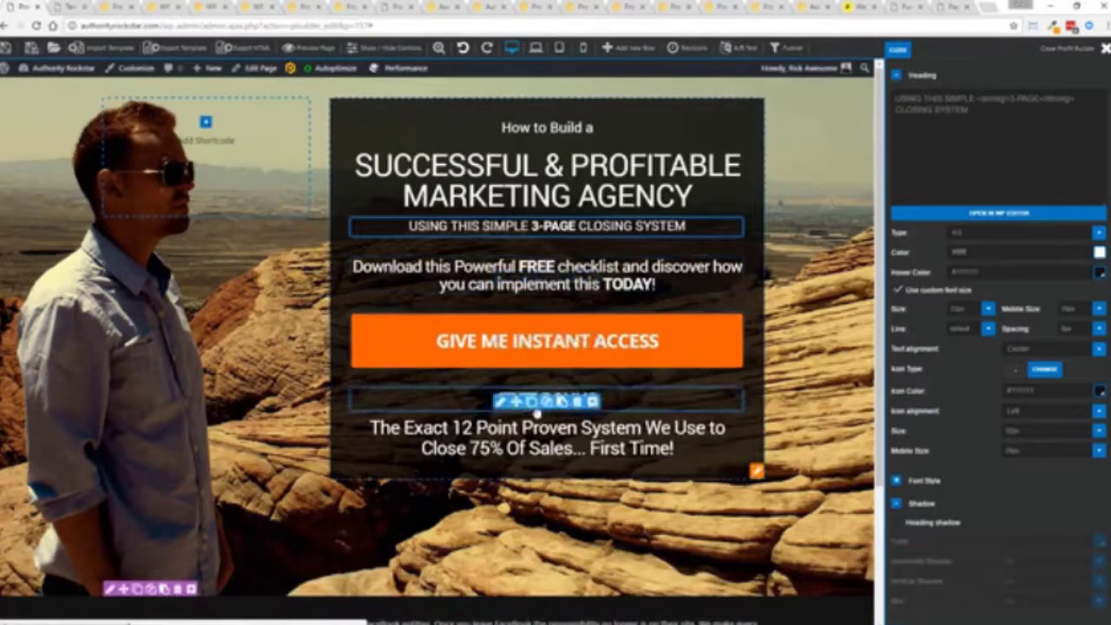
Step: Clone the FREE BONUS heading beneath itself and delete the duplicate
left_click_drag(516, 400, 555, 408)
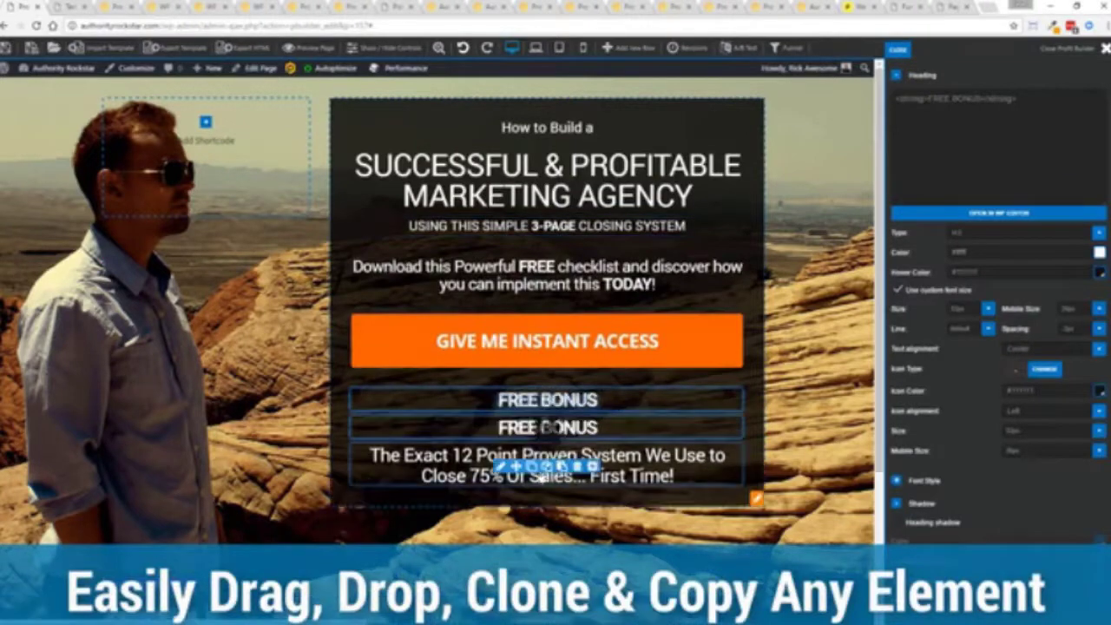
left_click(576, 430)
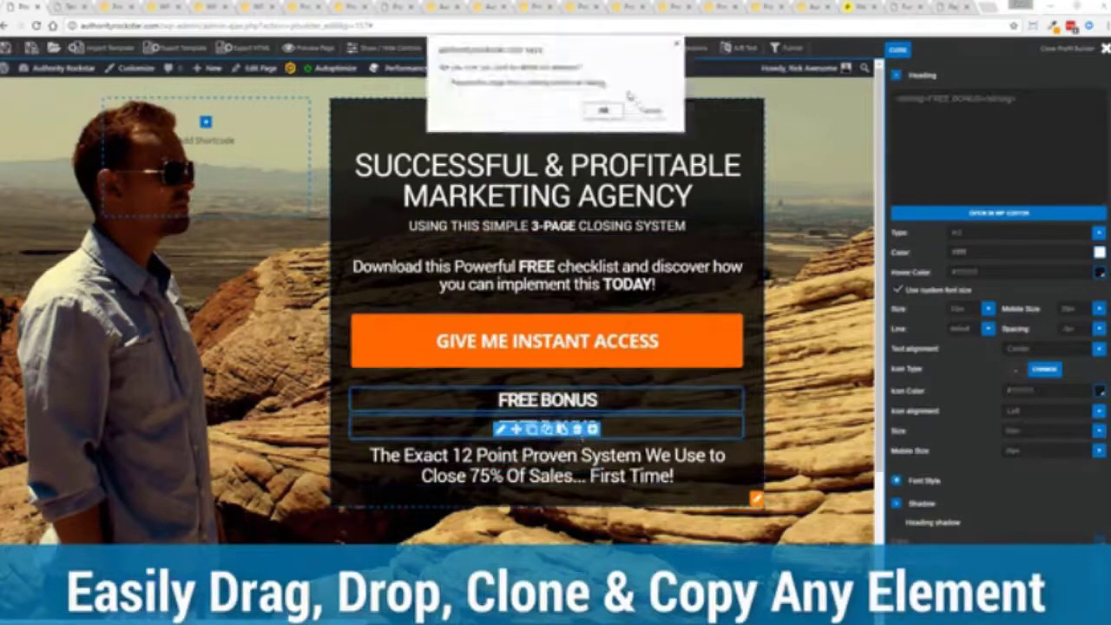
left_click(603, 110)
Step: Add a Video element below the "How to Build a" line and check its available video types
left_click(398, 227)
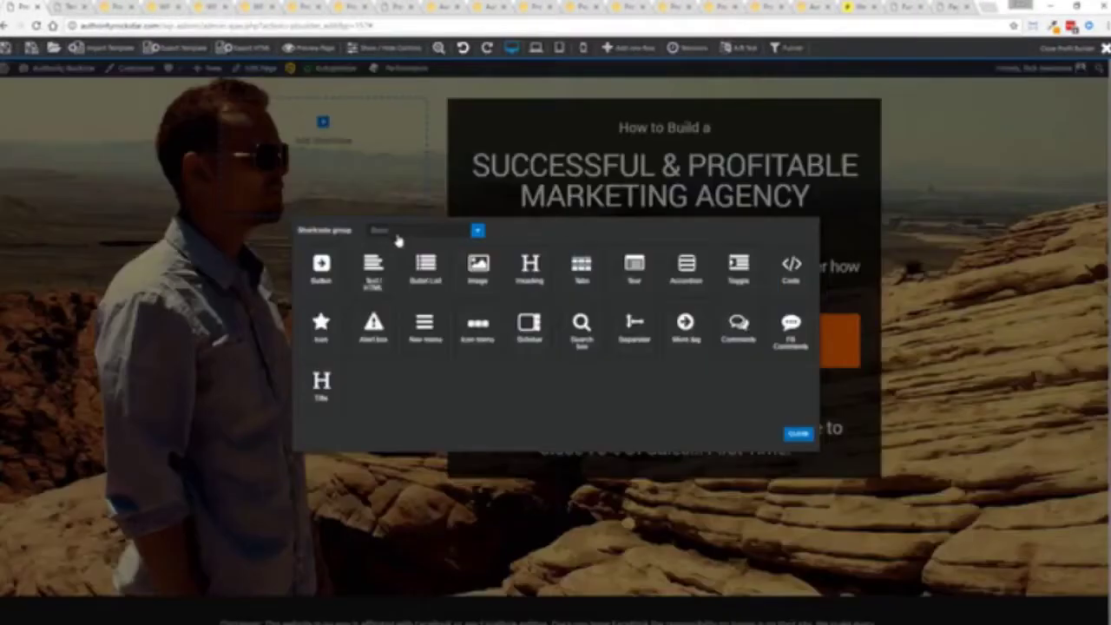
left_click(401, 232)
left_click(385, 286)
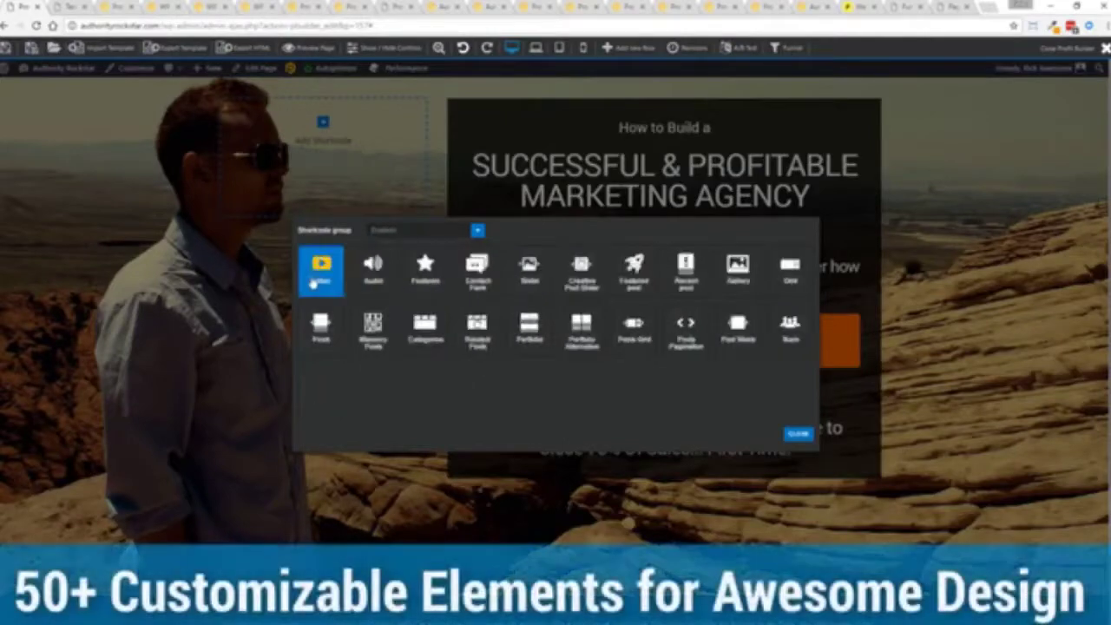
left_click(321, 269)
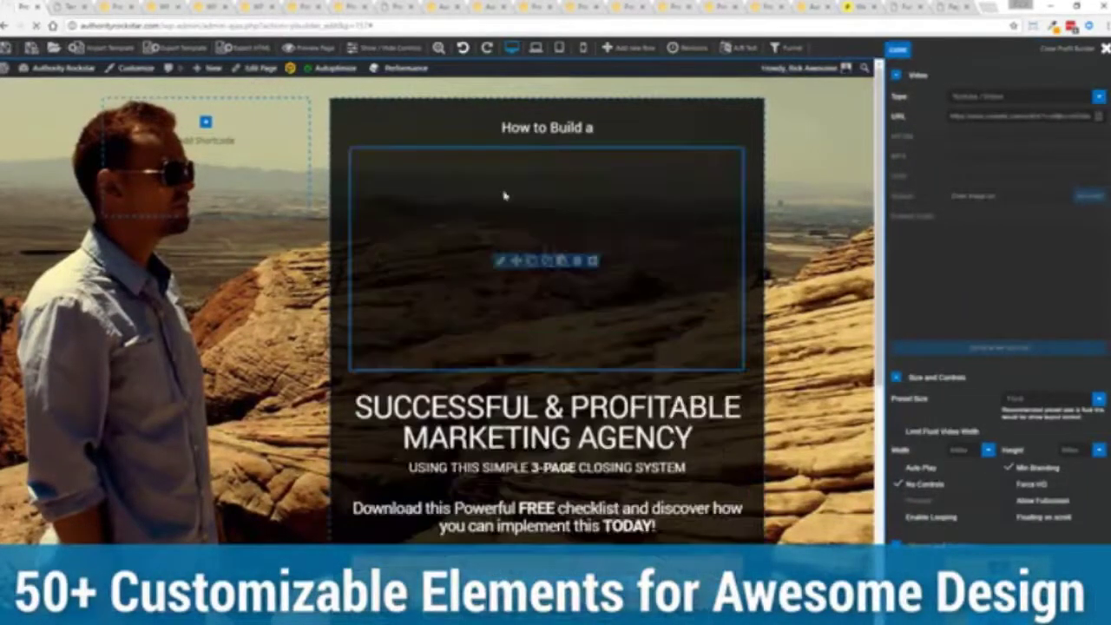
left_click(981, 97)
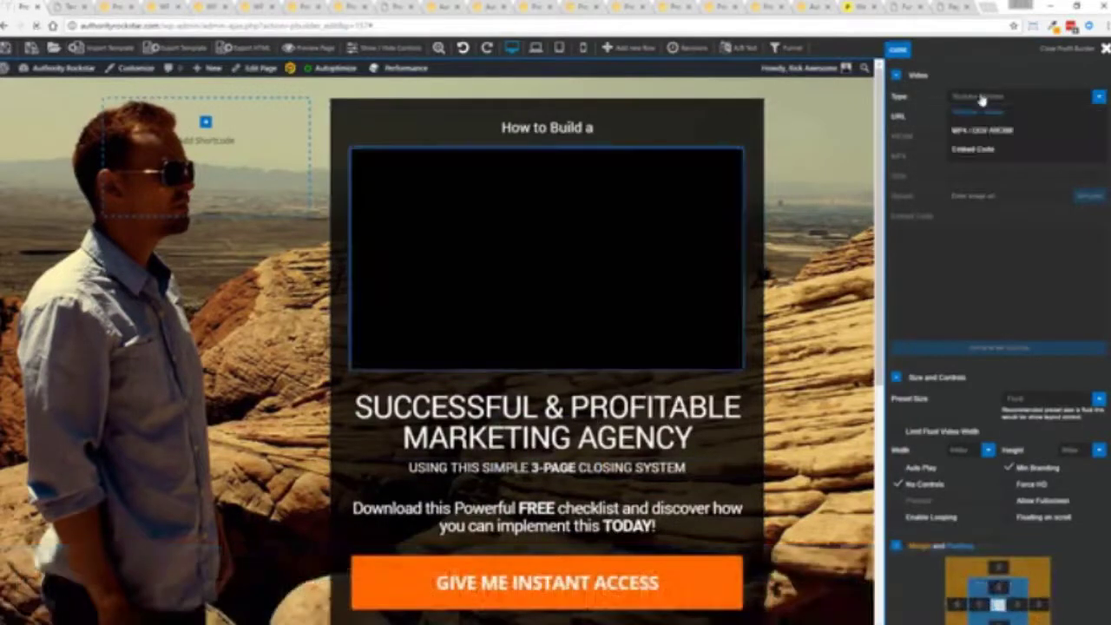
left_click(981, 100)
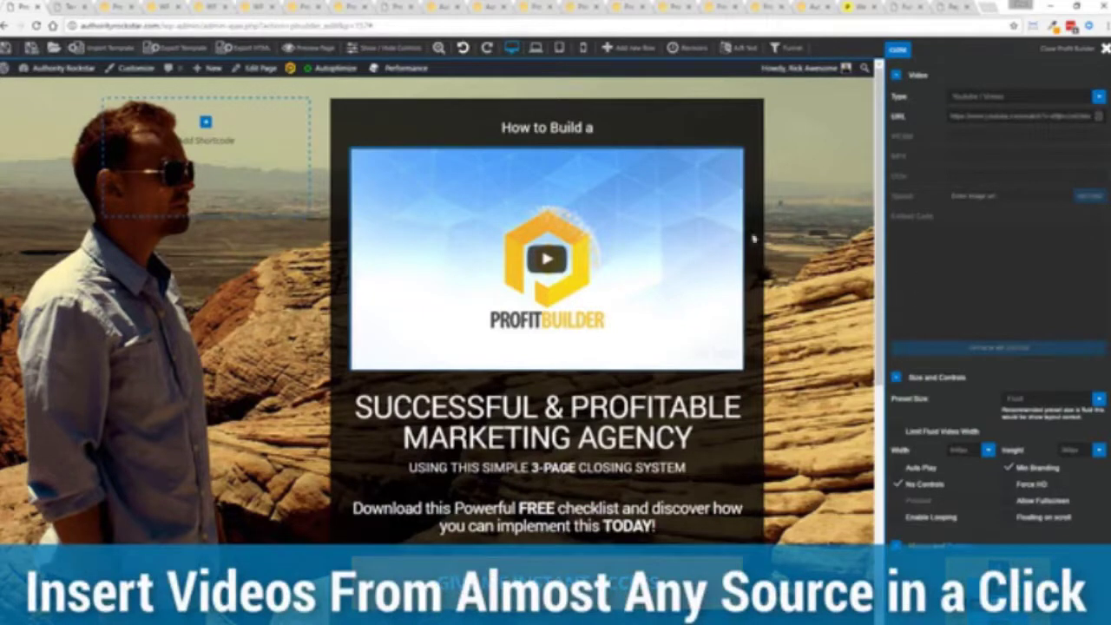
Step: Delete the video element above the main heading
mouse_move(660, 229)
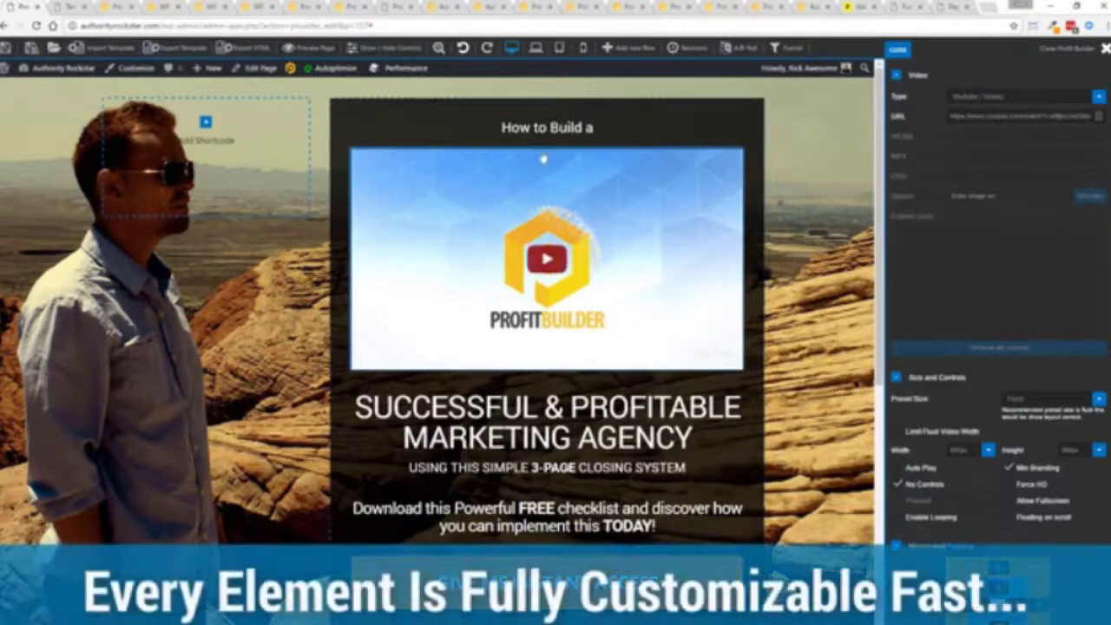
left_click(579, 262)
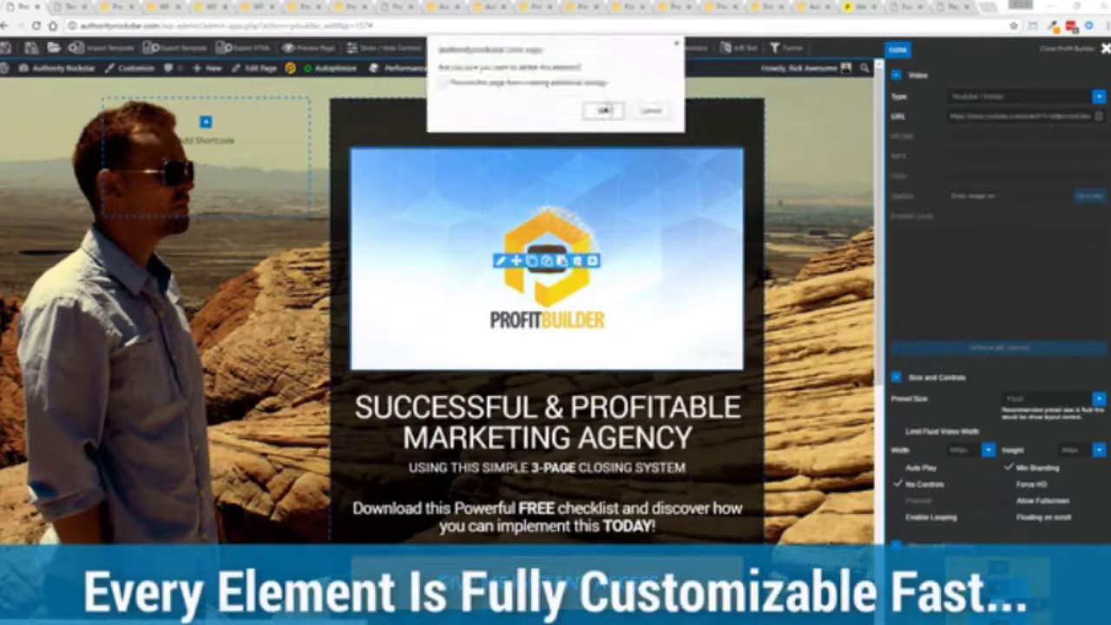
left_click(605, 111)
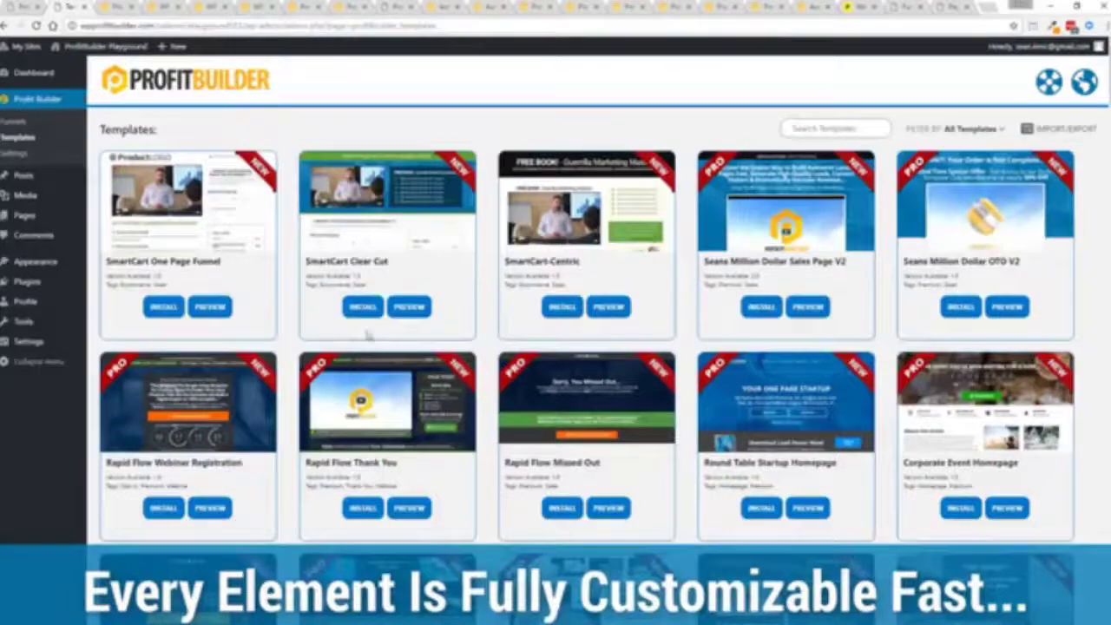
Step: Browse the available page templates in the template library
scroll(415, 295, "down", 3)
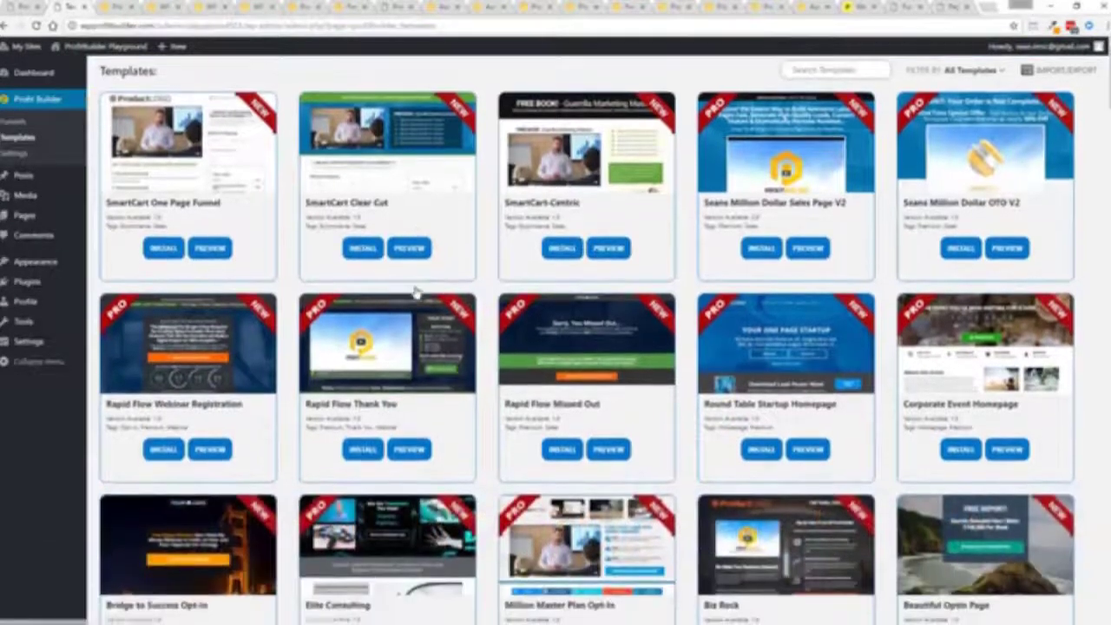
scroll(415, 295, "down", 2)
scroll(408, 293, "up", 3)
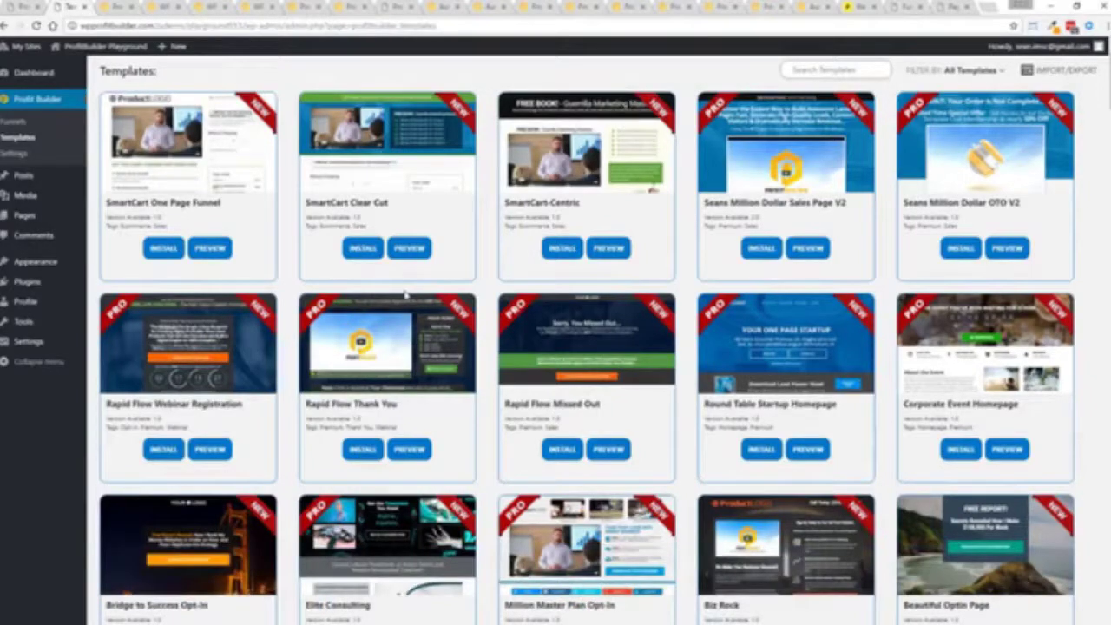
scroll(687, 275, "down", 8)
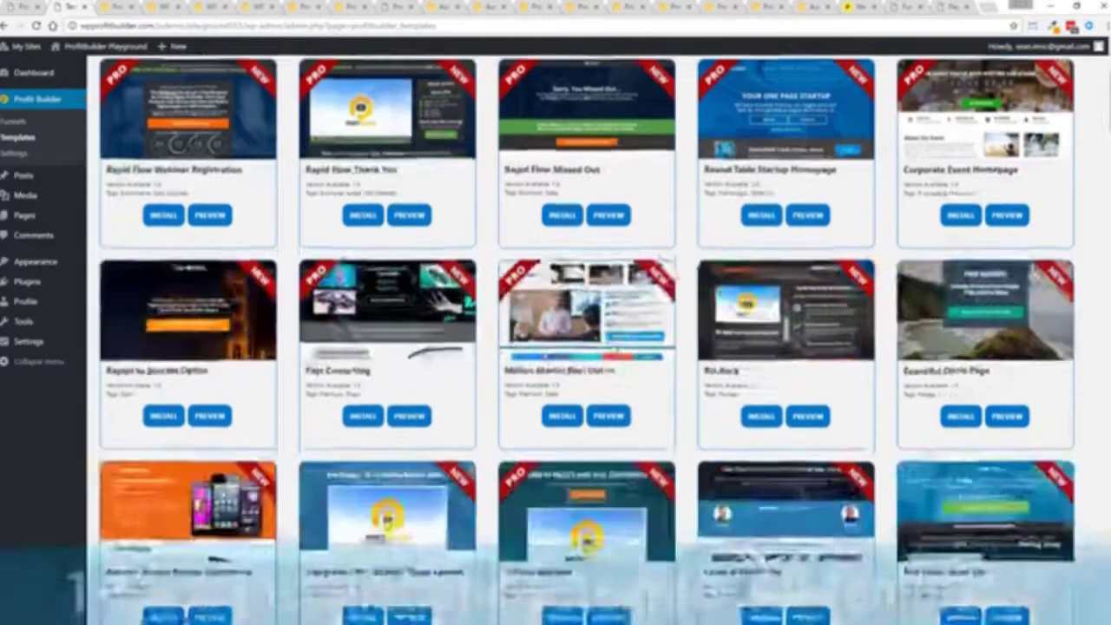
scroll(612, 347, "down", 5)
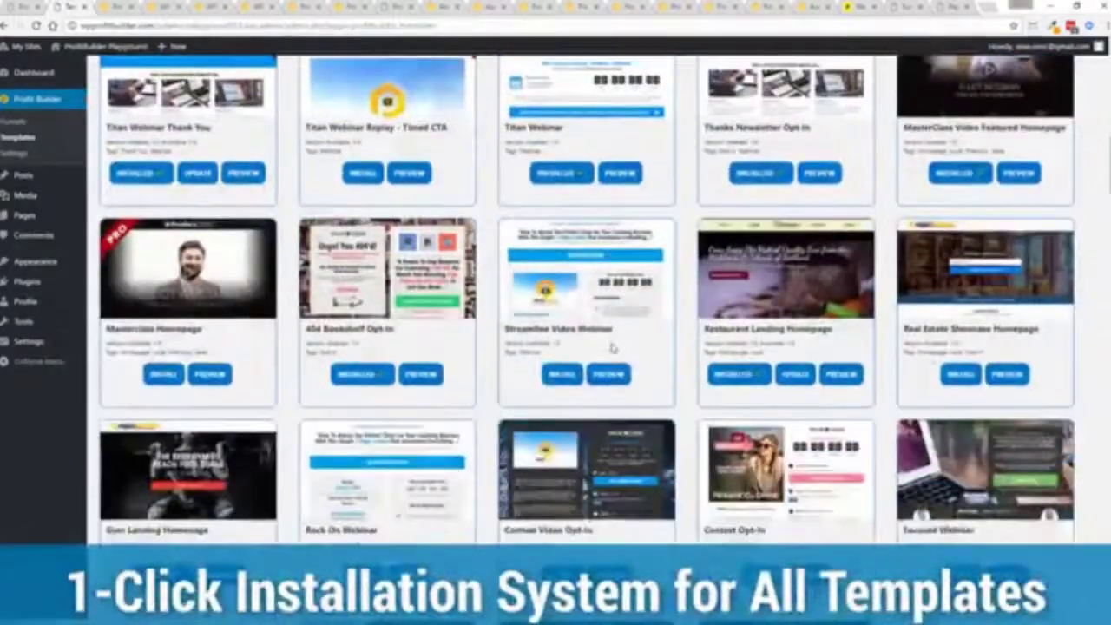
scroll(612, 347, "down", 6)
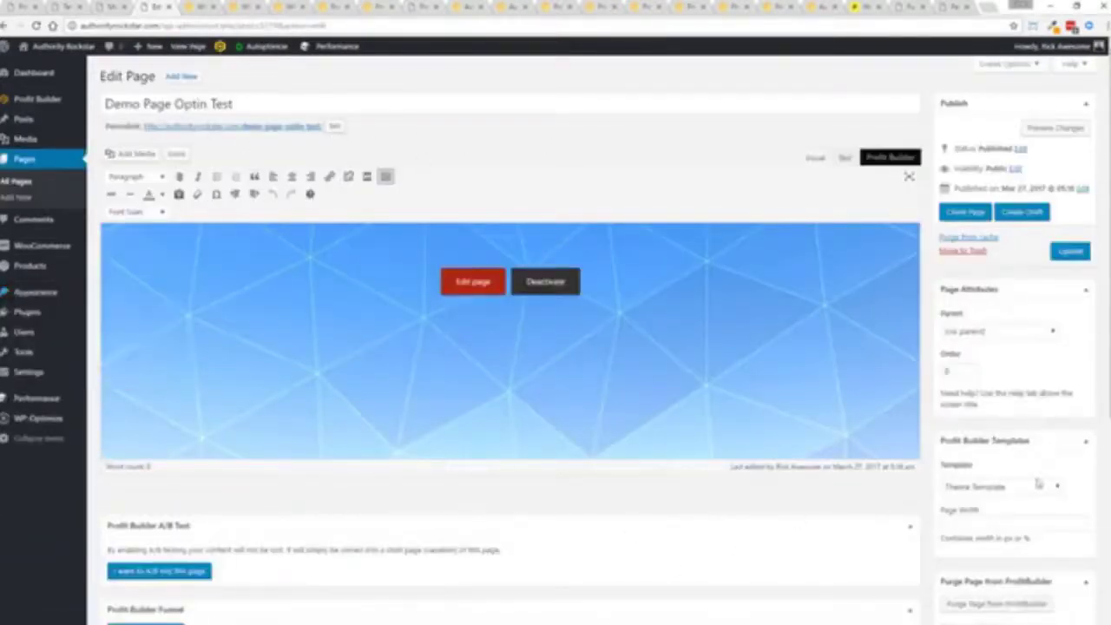
Step: Update the Demo Page Optin Test page with the Profit Builder Full Width Page template and open it in the Profit Builder editor
scroll(1064, 484, "down", 2)
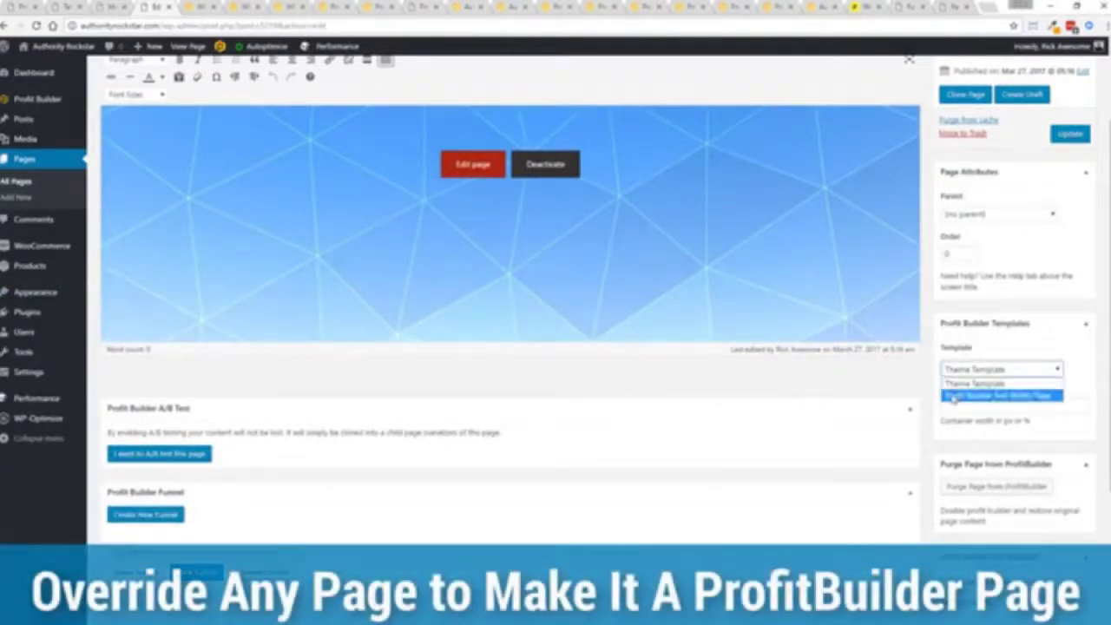
left_click(990, 397)
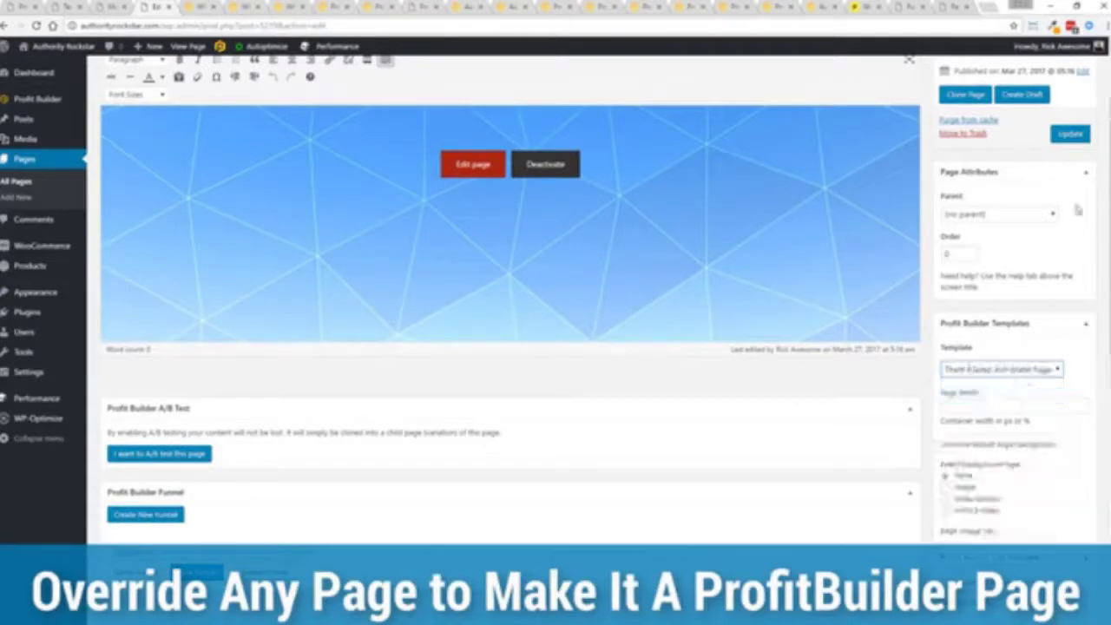
left_click(1070, 134)
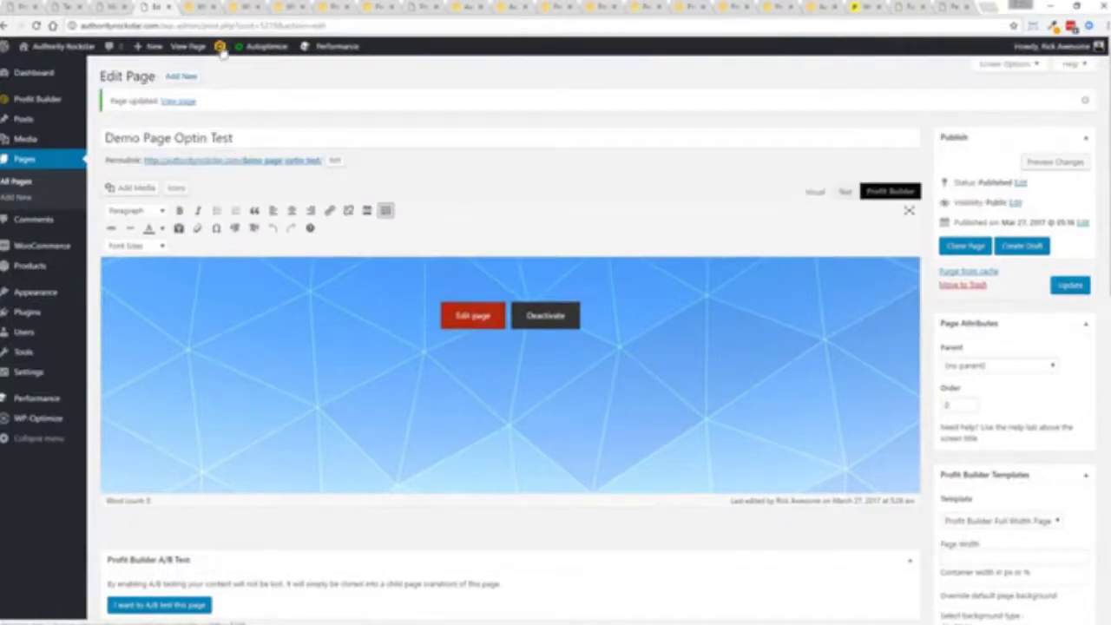
left_click(948, 247)
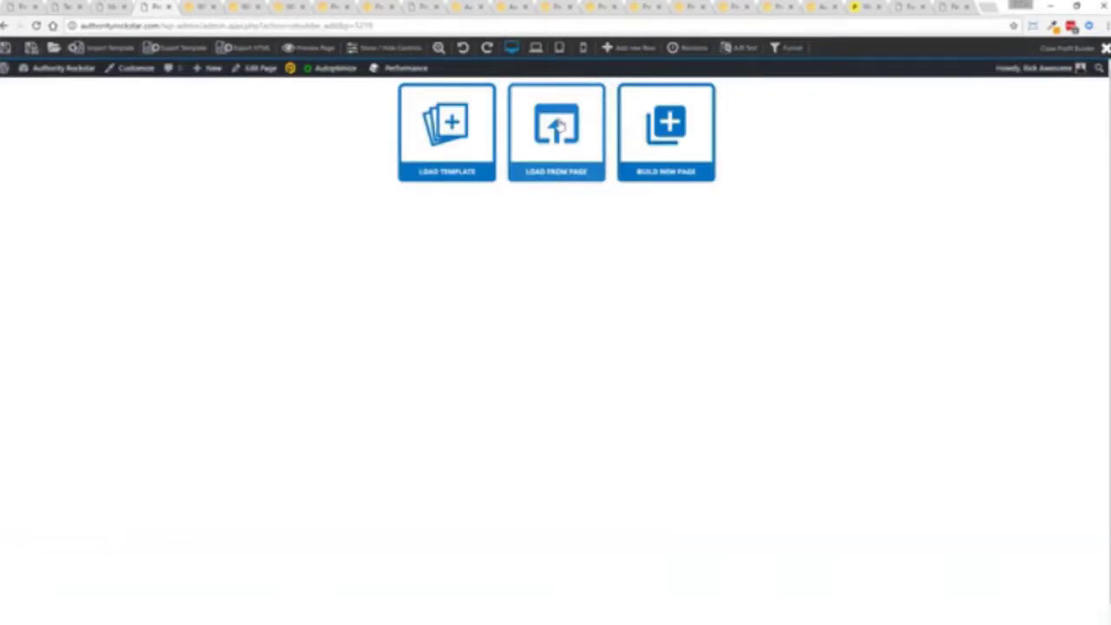
Step: Start a new blank page layout with a two-column row and a single-column row below it
left_click(679, 169)
left_click(513, 113)
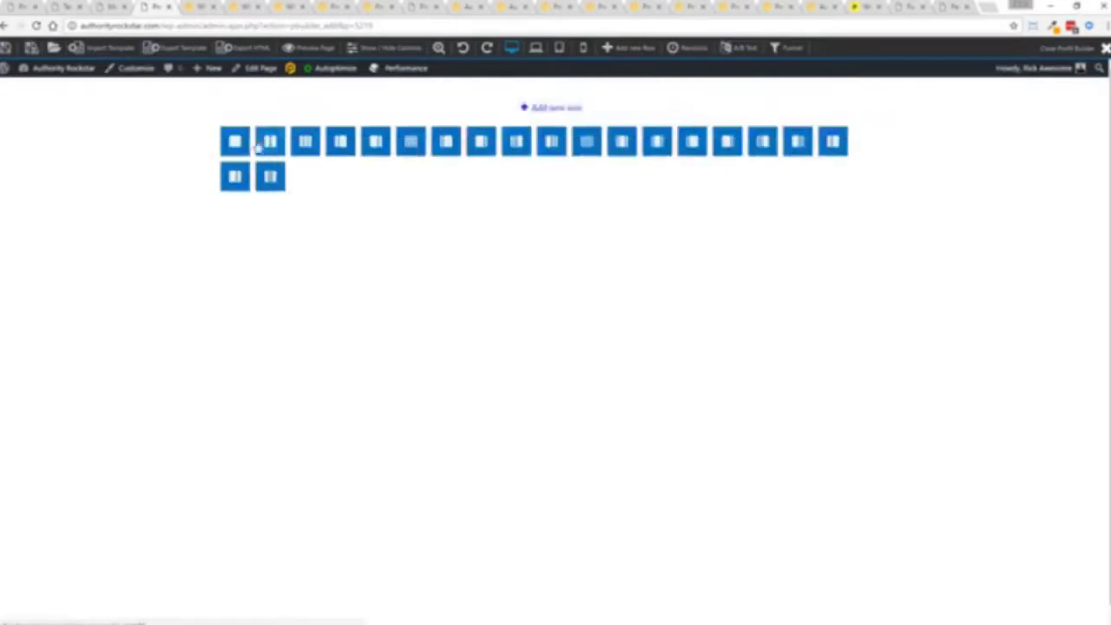
left_click(269, 142)
left_click(253, 190)
left_click(114, 216)
Step: Insert a Video element into the single-column row
left_click(434, 176)
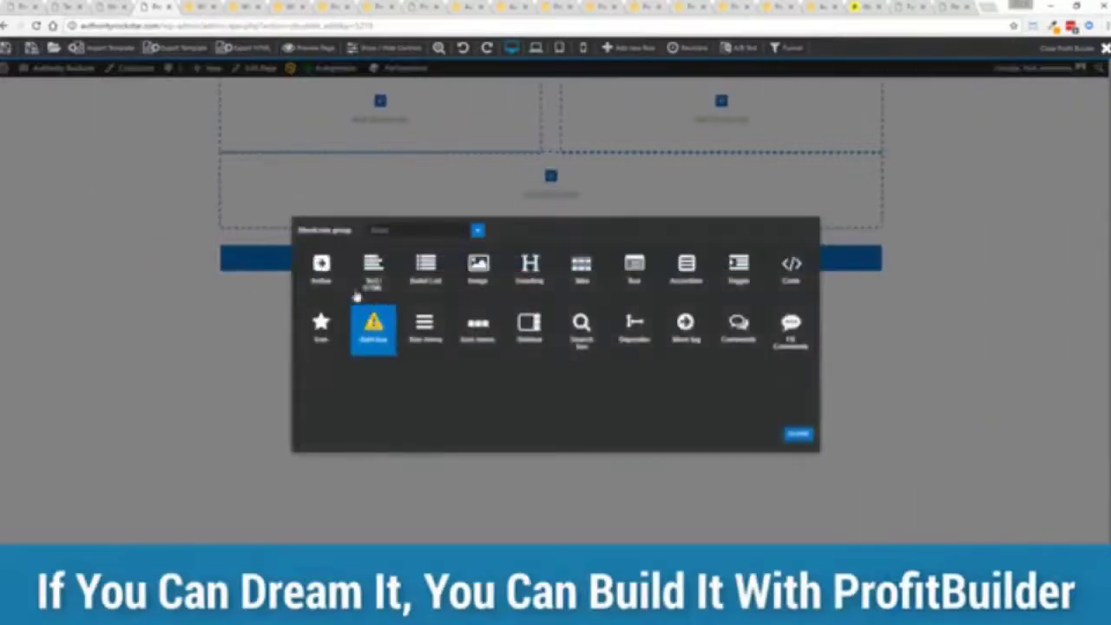
left_click(415, 232)
left_click(380, 285)
left_click(325, 269)
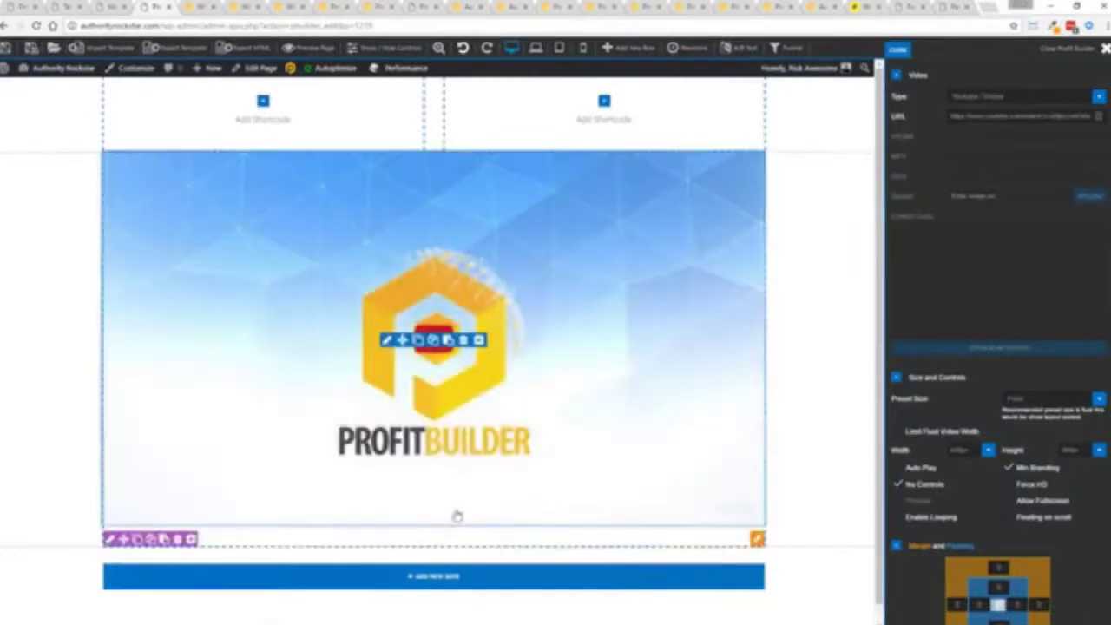
Step: Load the Bridge to Success Opt-in template into the page and reload the editor
left_click(50, 47)
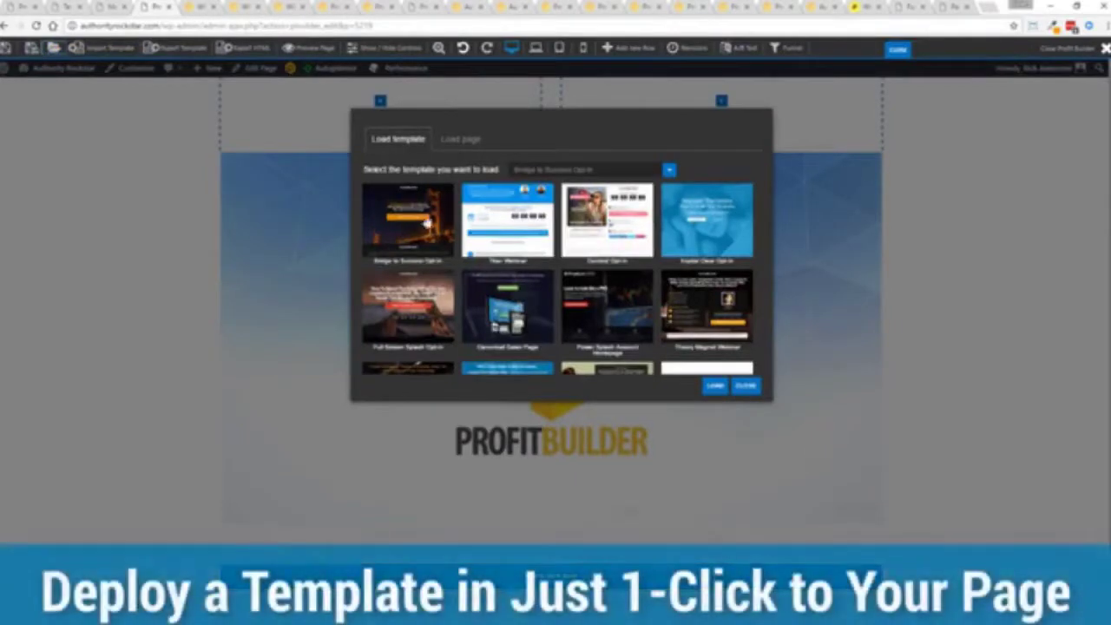
left_click(401, 223)
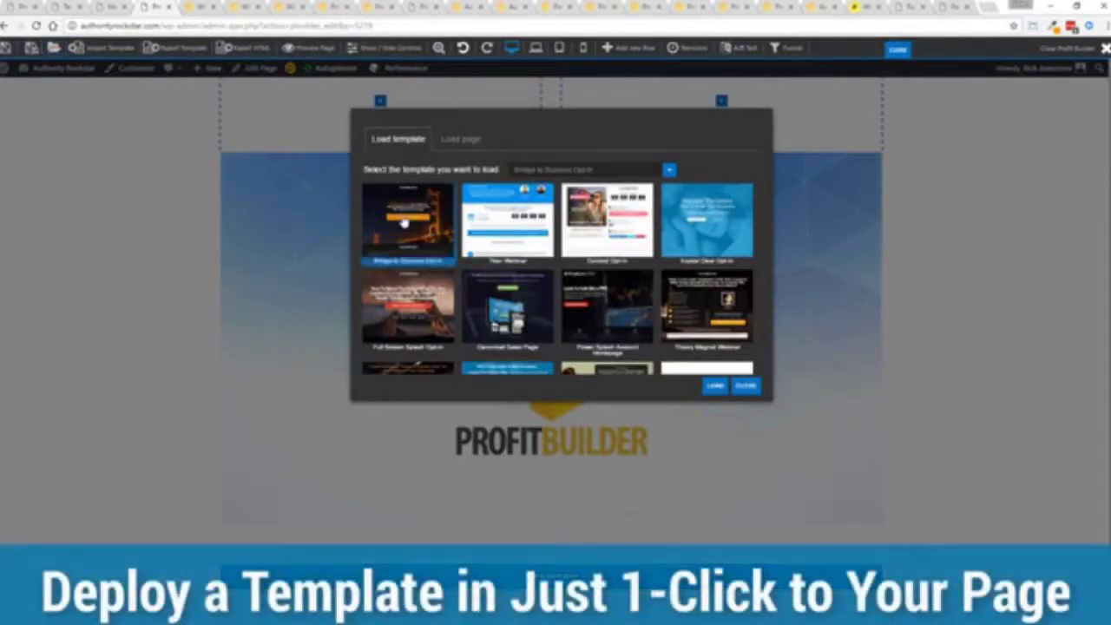
left_click(714, 387)
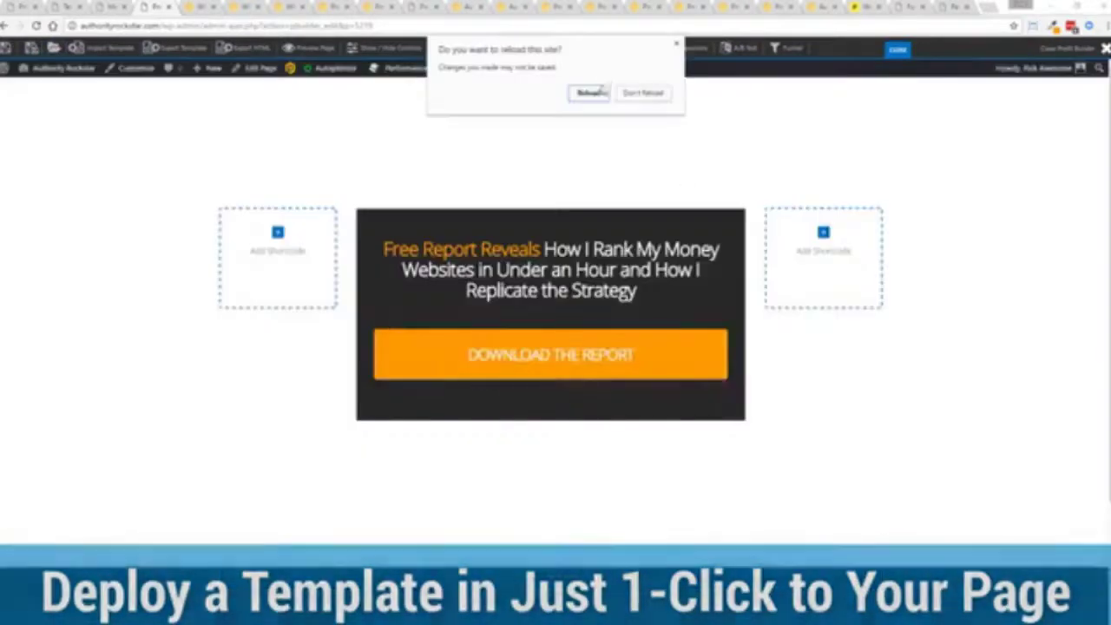
left_click(595, 92)
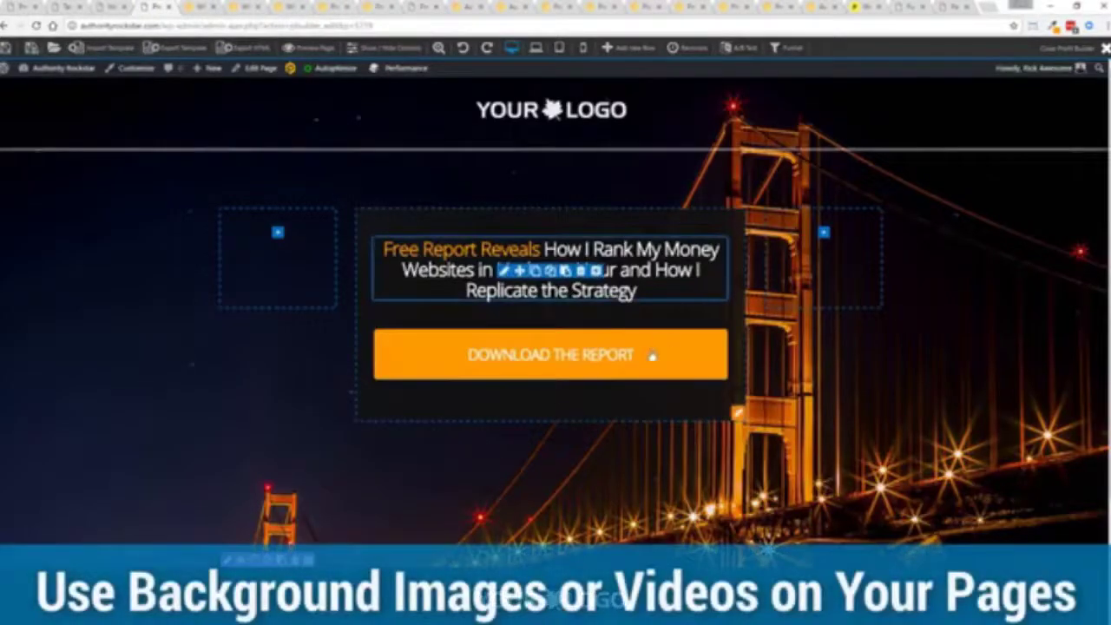
Step: Examine the form code settings of the DOWNLOAD THE REPORT button and close them
left_click(503, 359)
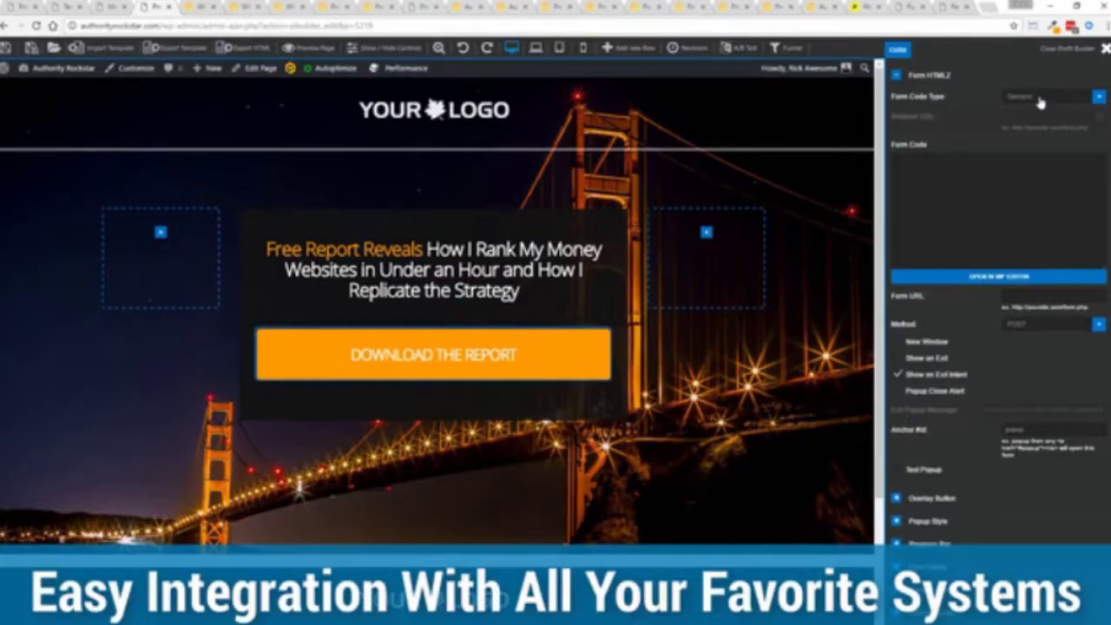
left_click(901, 50)
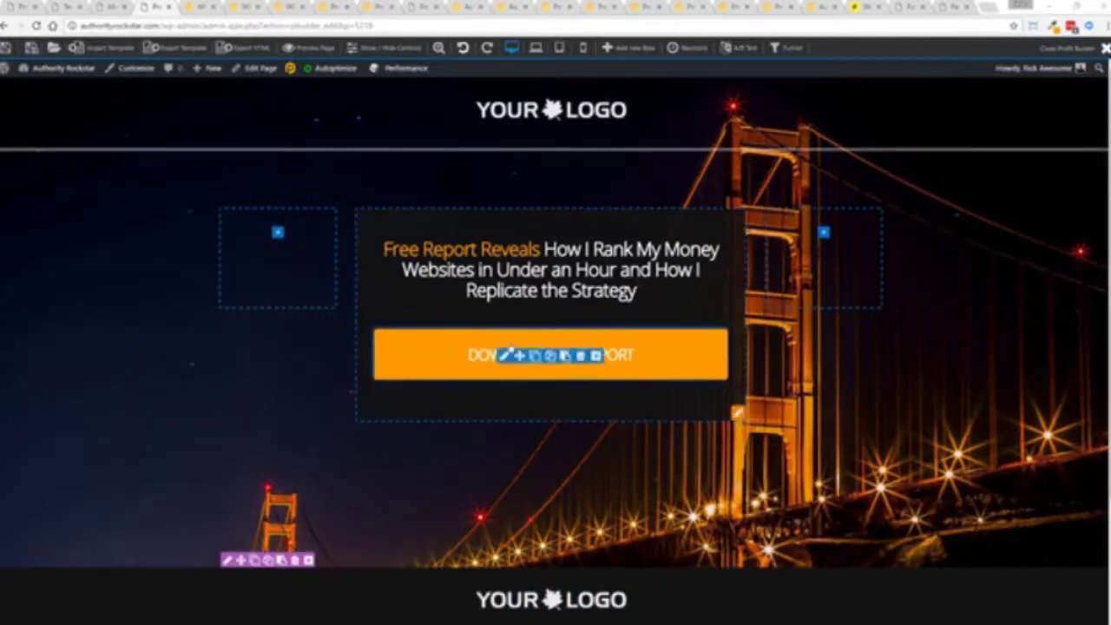
Step: Change the DOWNLOAD THE REPORT button's text to GET INSTANT ACCESS, then trigger and dismiss the exit-intent popup form
left_click(556, 368)
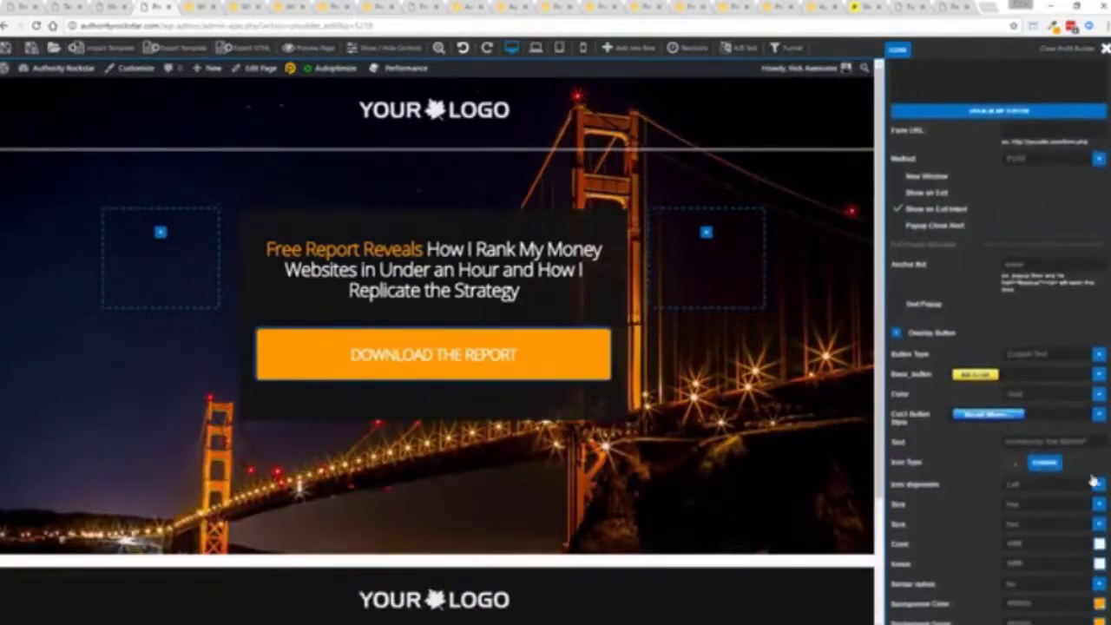
type("Get Instant Access")
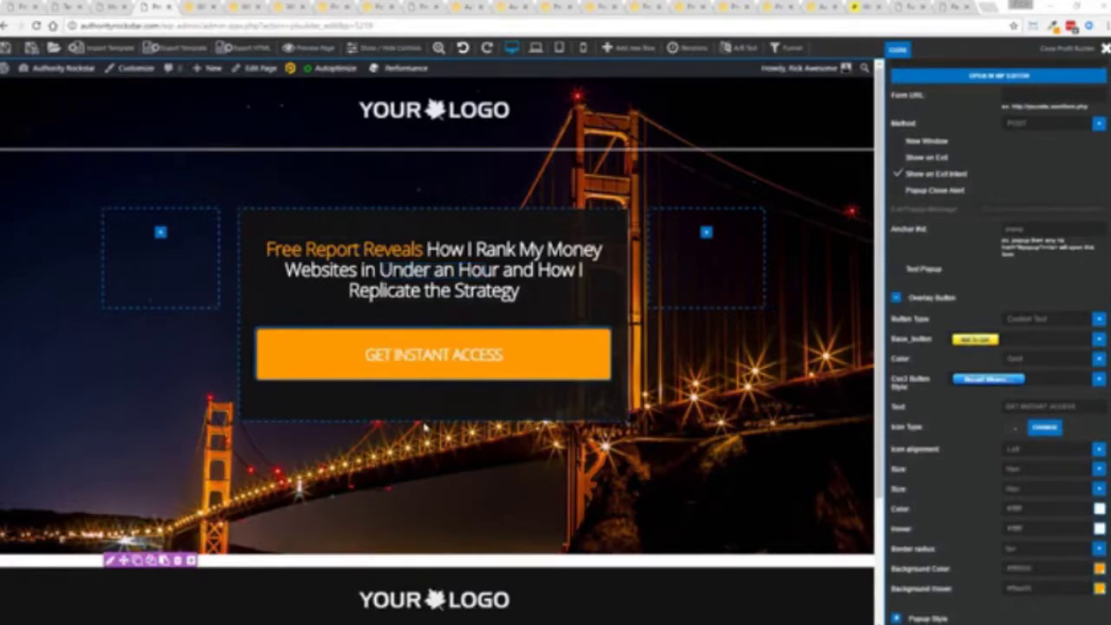
mouse_move(5, 49)
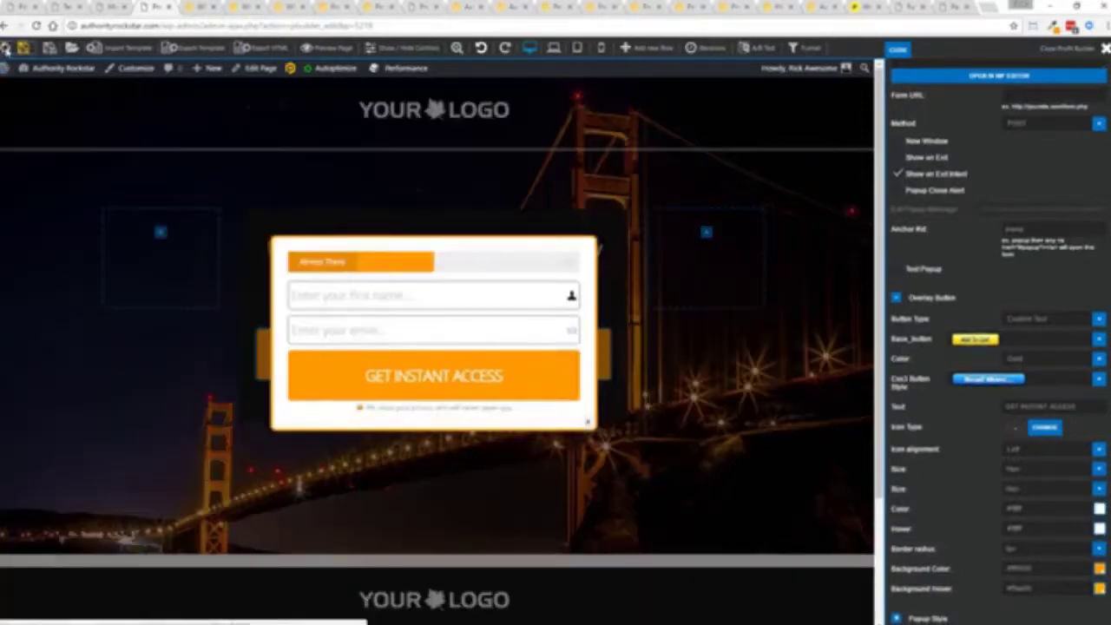
left_click(588, 423)
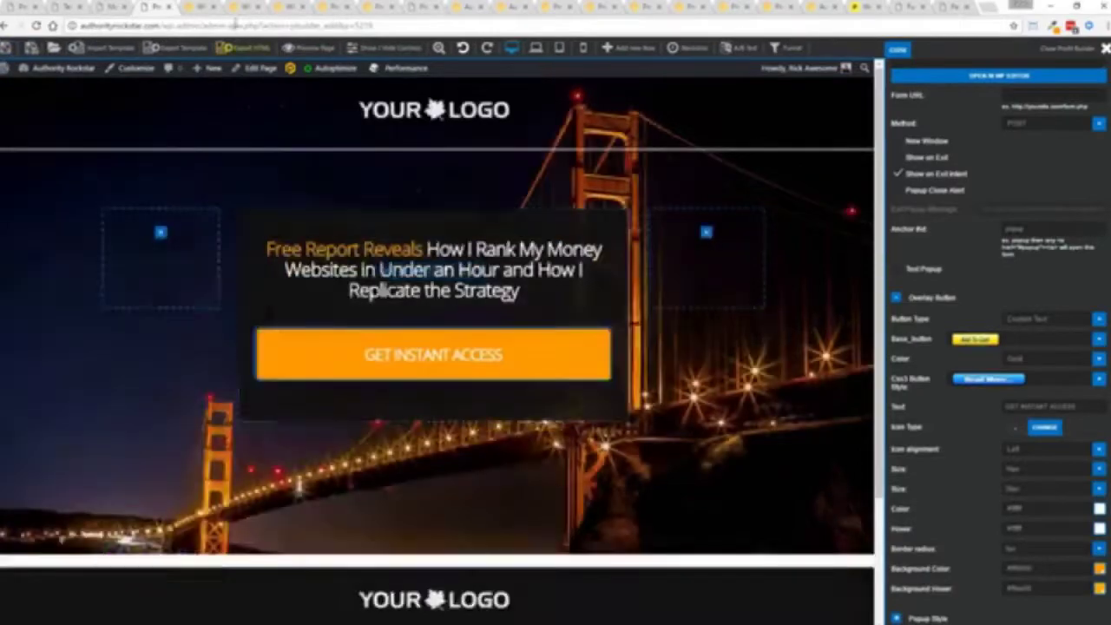
Step: View the mountain opt-in template page, opening its free ebook popup form and closing it again
left_click(205, 6)
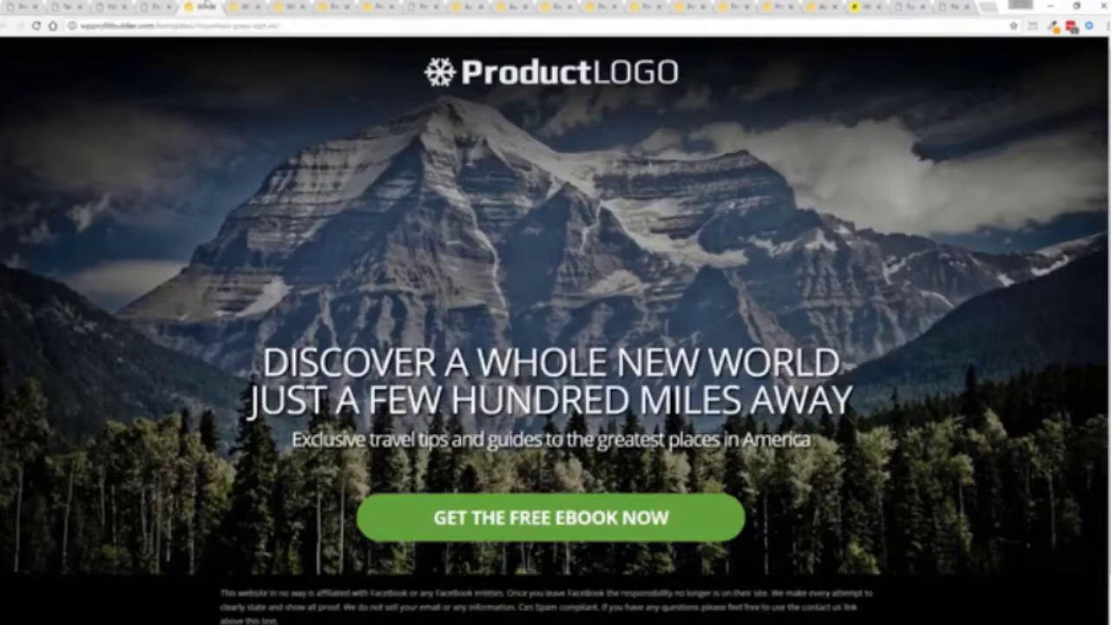
left_click(529, 507)
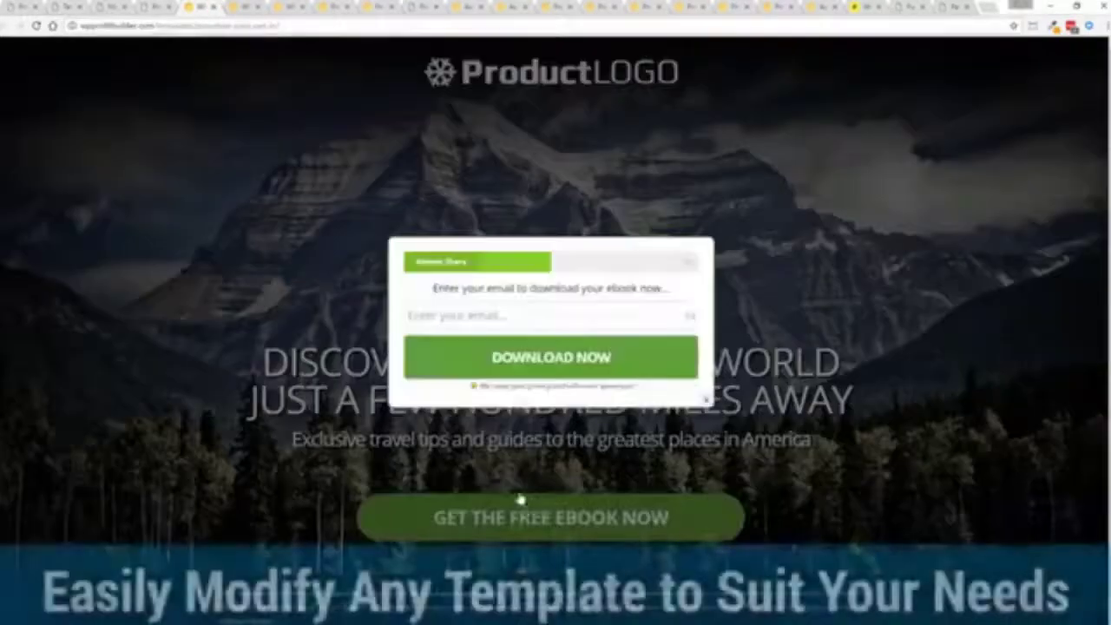
left_click(707, 408)
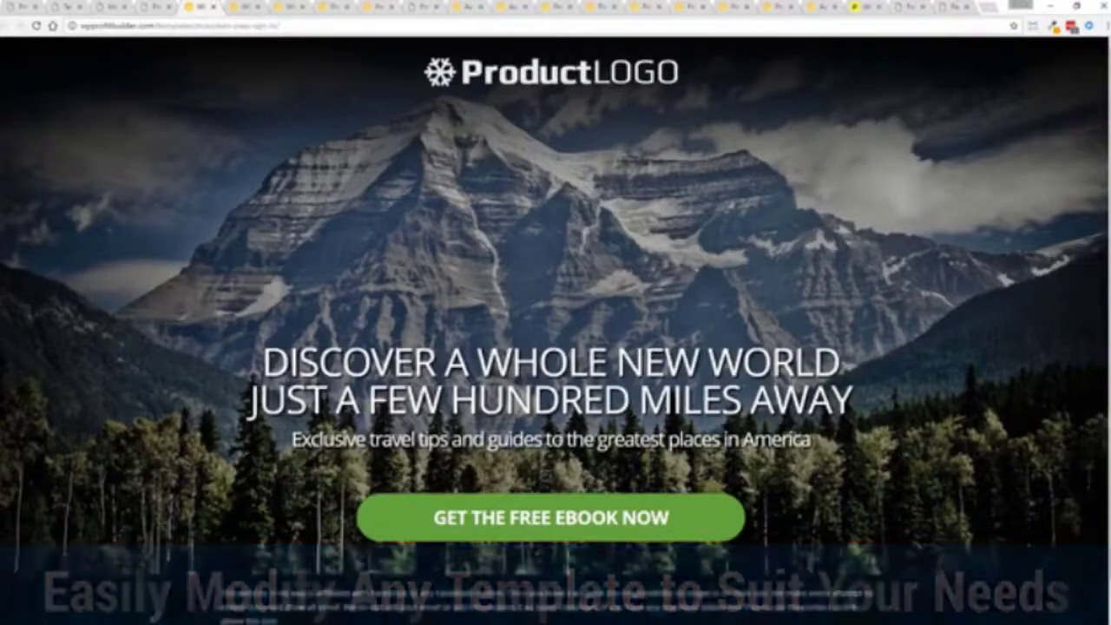
Step: View the restaurant homepage, video teaser opt-in, free master class and business scaling template pages in turn
left_click(244, 7)
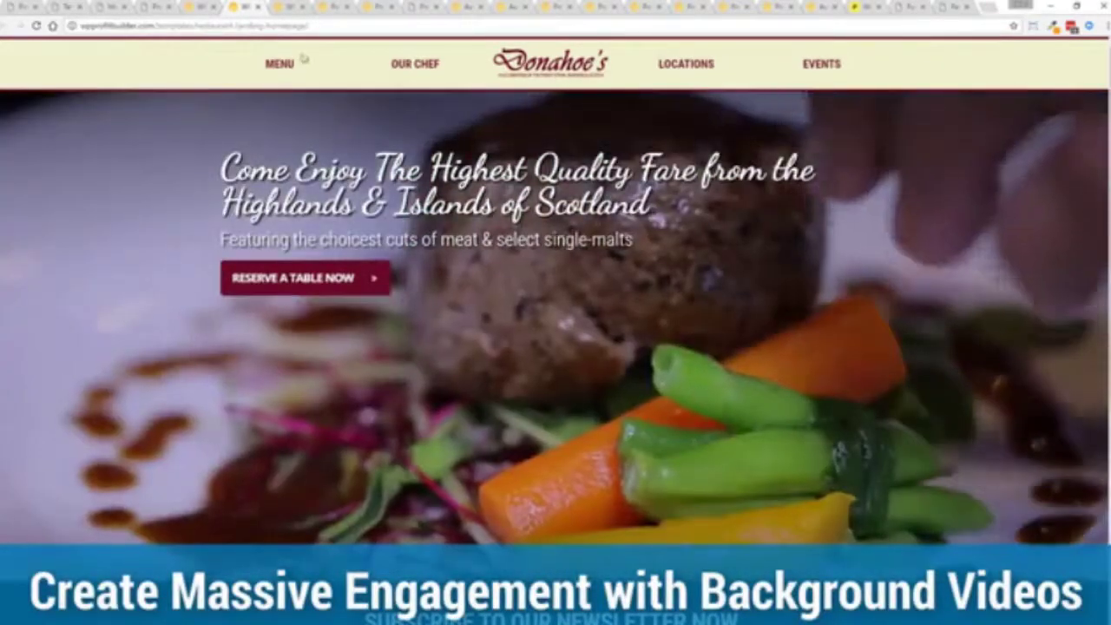
left_click(290, 7)
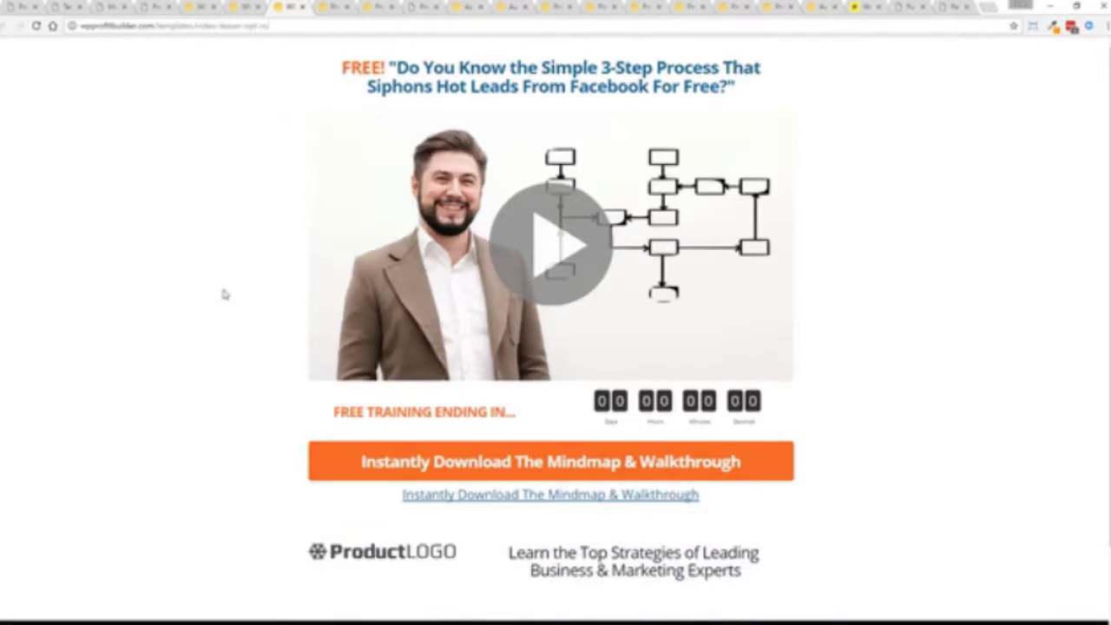
key("ctrl+Tab")
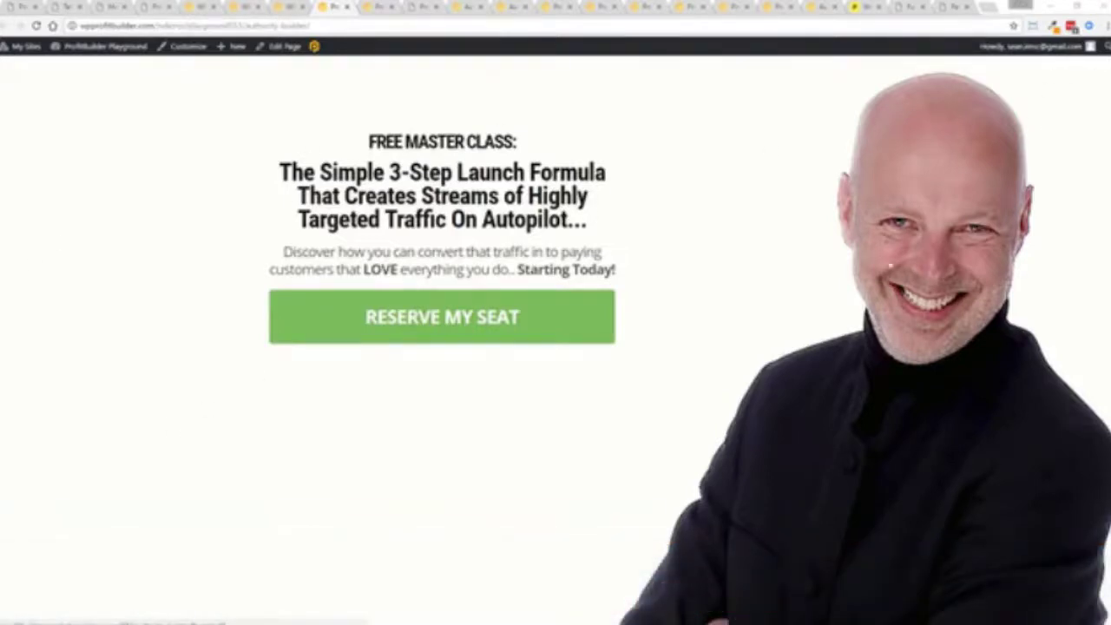
left_click(1033, 26)
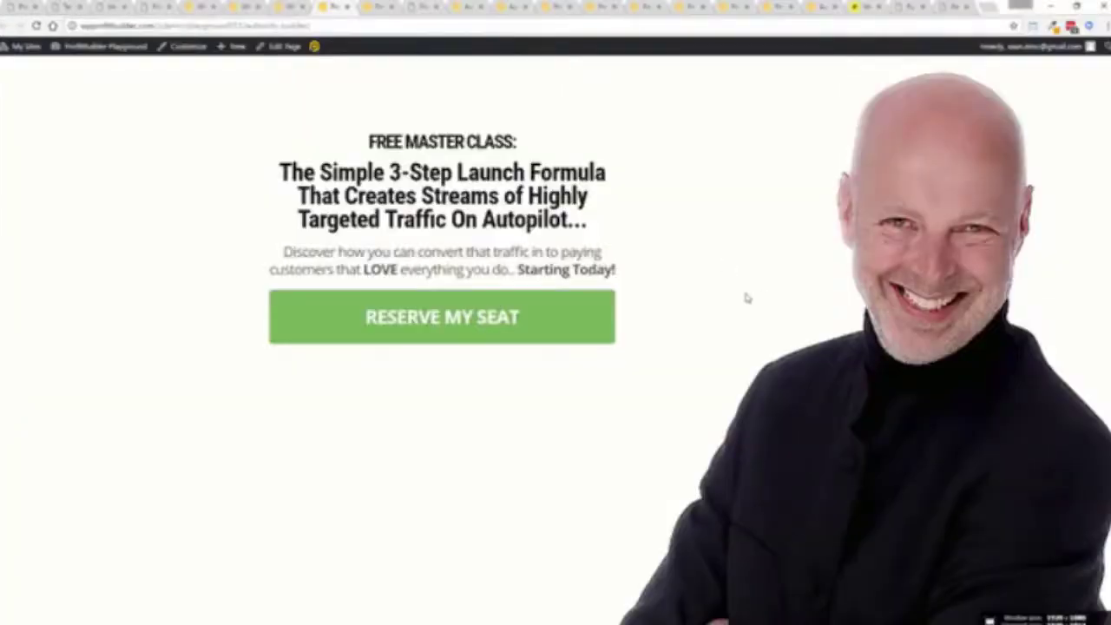
left_click(380, 6)
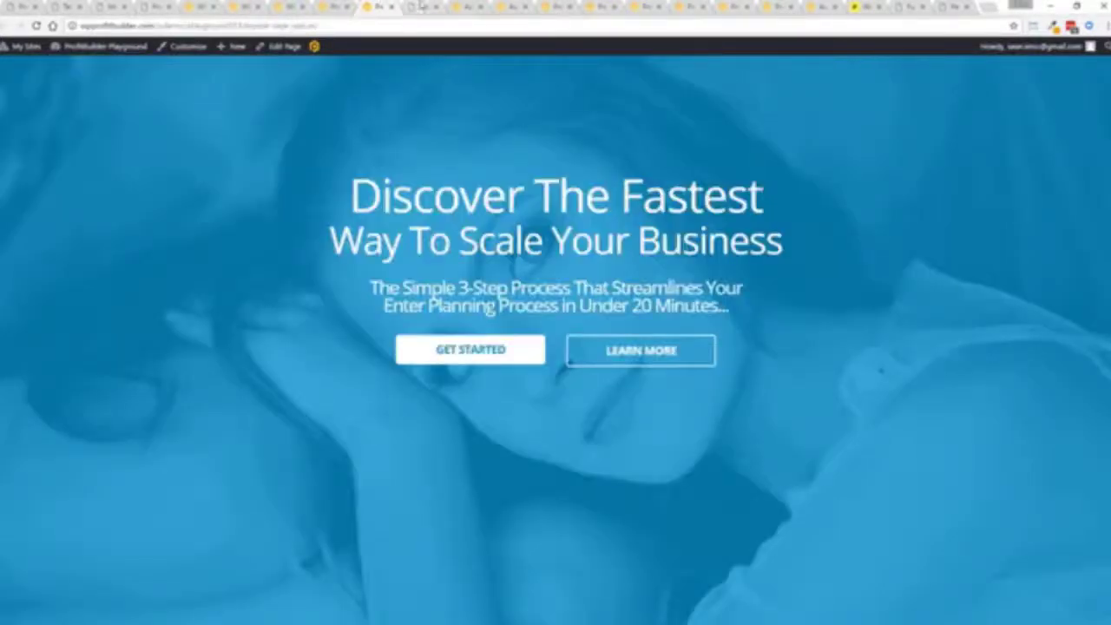
Step: Switch to the FREE BOOK sales page editor and choose the Guerrilla Marketing Mastery Book + Exclusive Companion Training Videos offer in the checkout
left_click(422, 6)
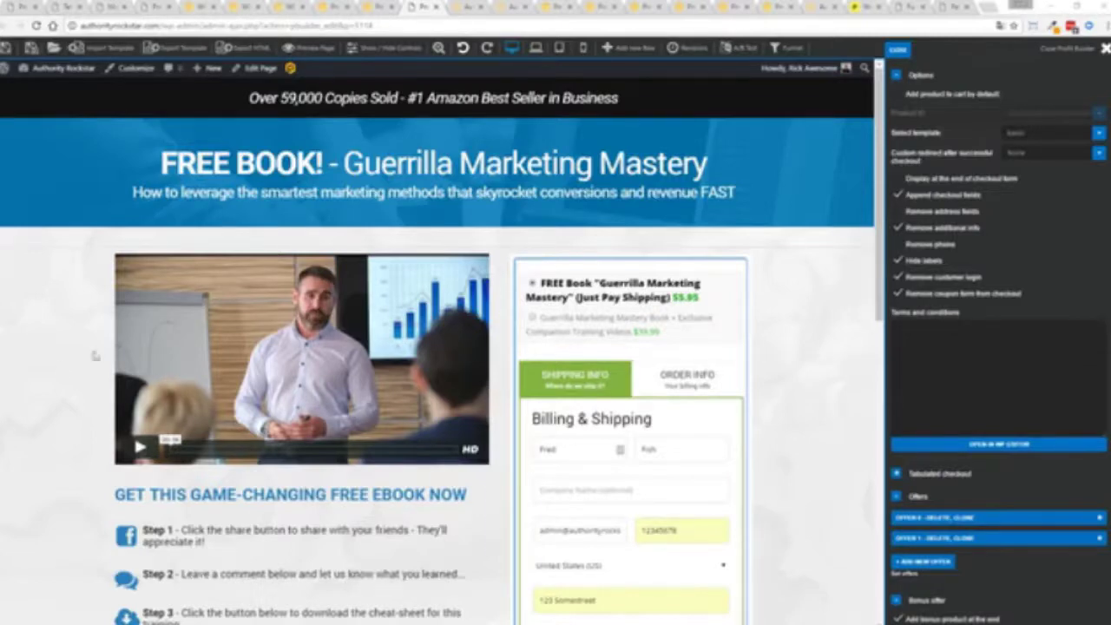
mouse_move(280, 232)
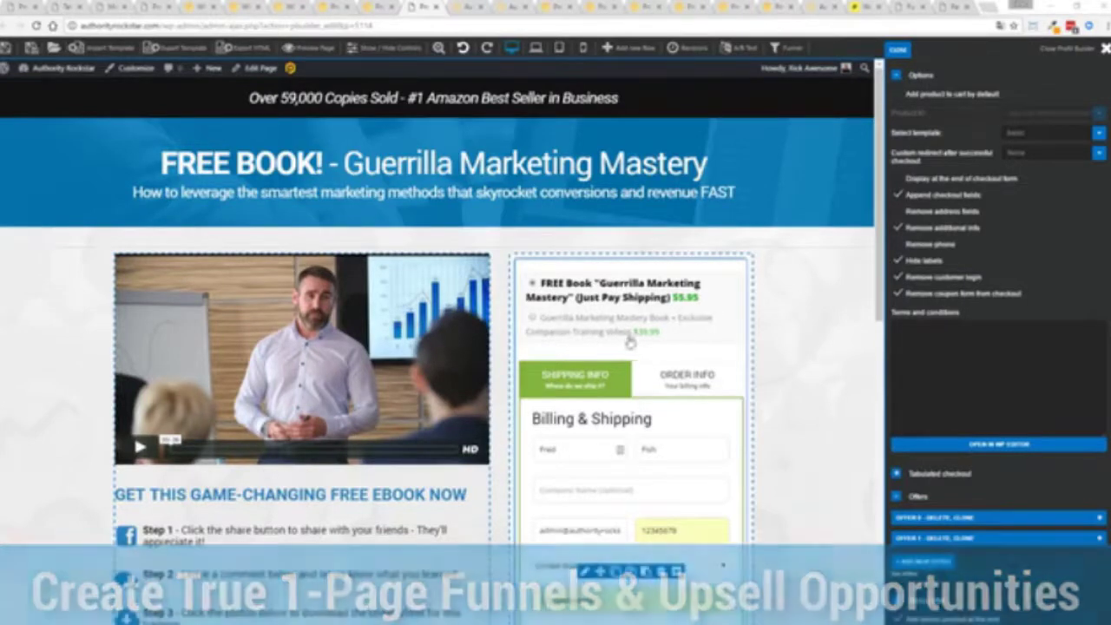
left_click(533, 319)
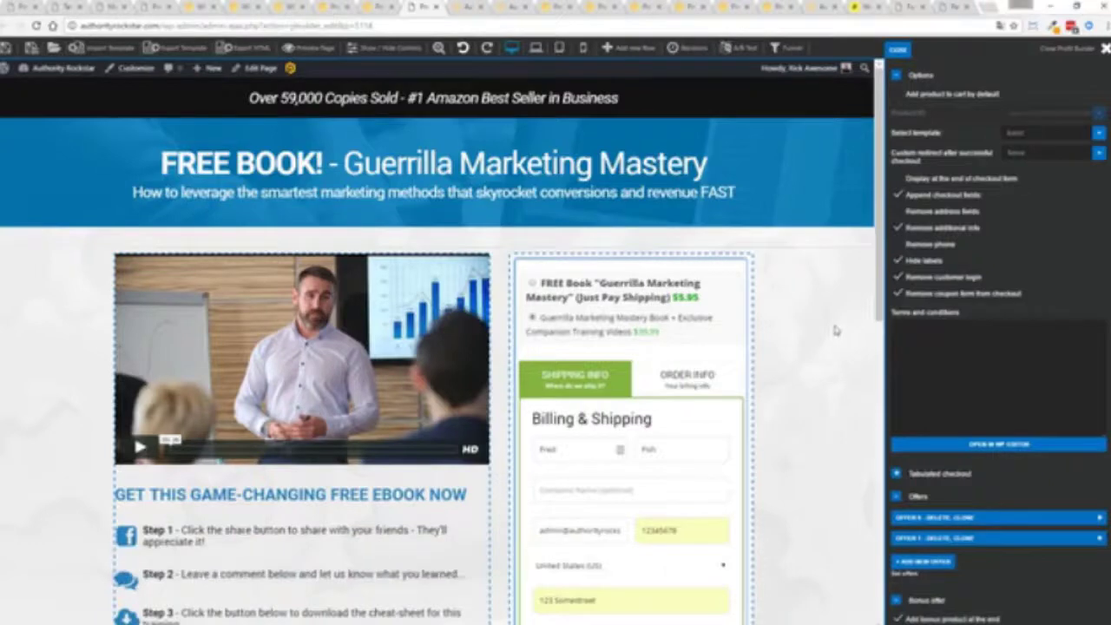
Step: Examine the checkout's billing and shipping fields, then its order info step with the order summary, bonus offer and payment methods
scroll(832, 278, "down", 1)
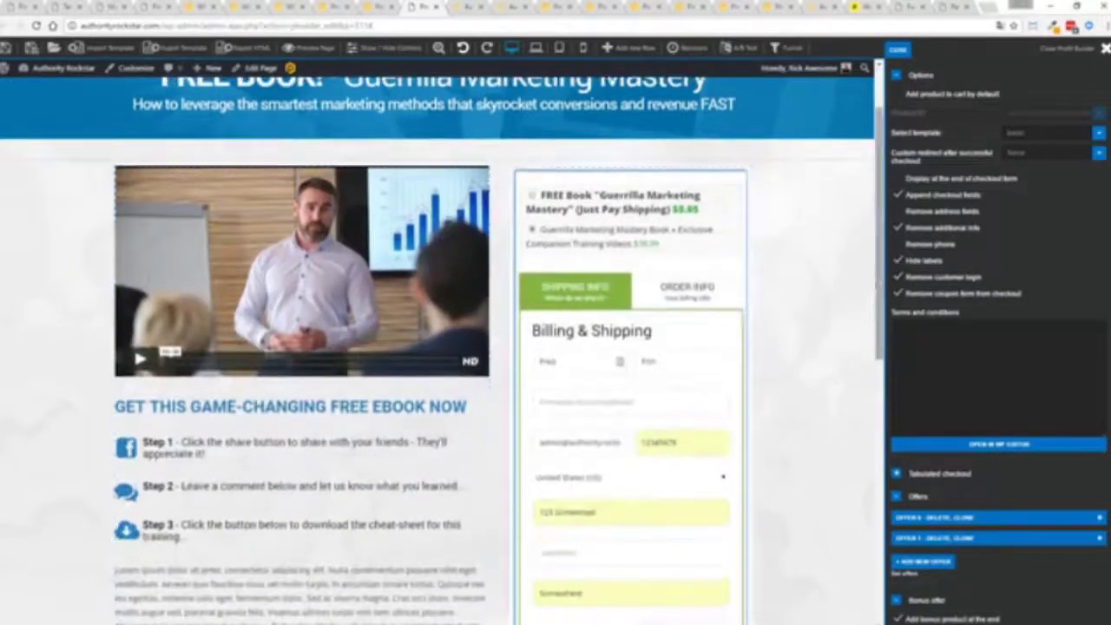
scroll(838, 296, "down", 2)
scroll(855, 245, "up", 1)
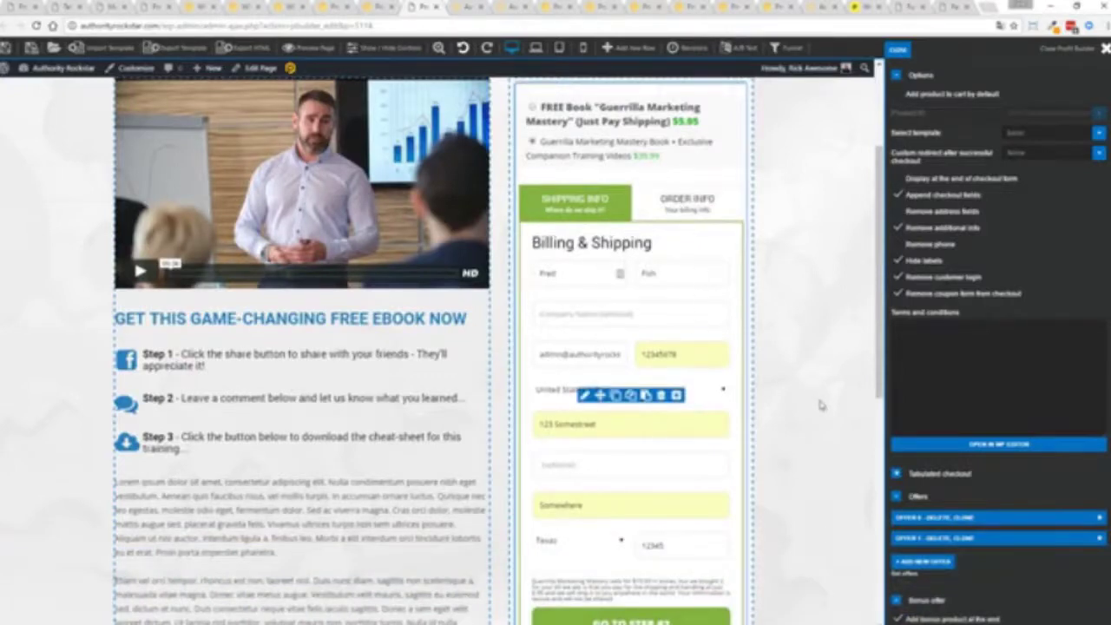
scroll(821, 405, "down", 5)
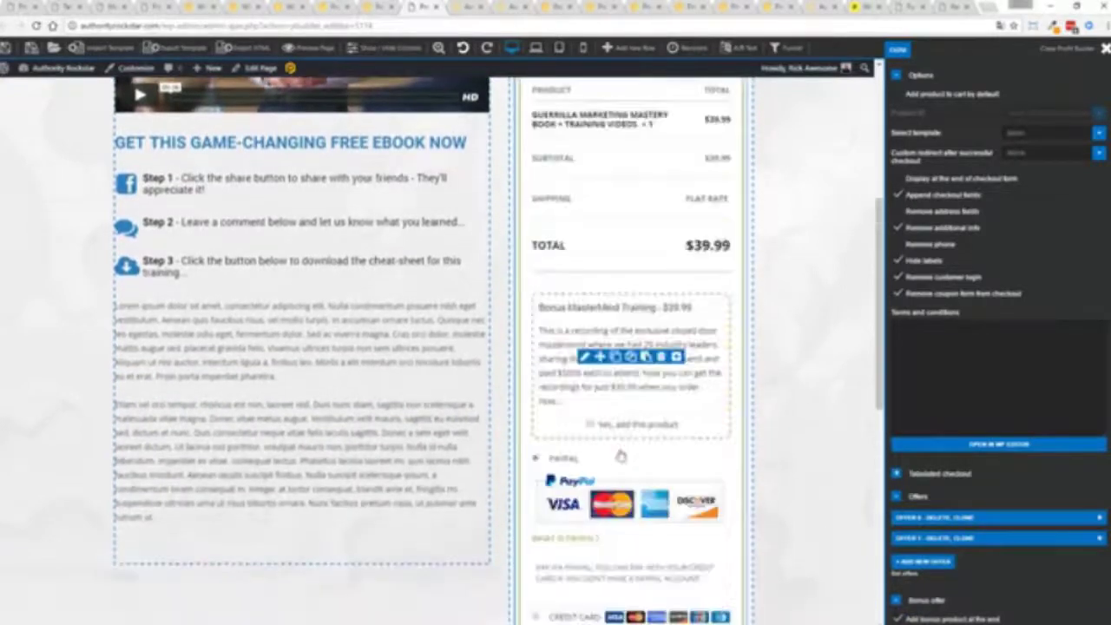
scroll(807, 299, "up", 3)
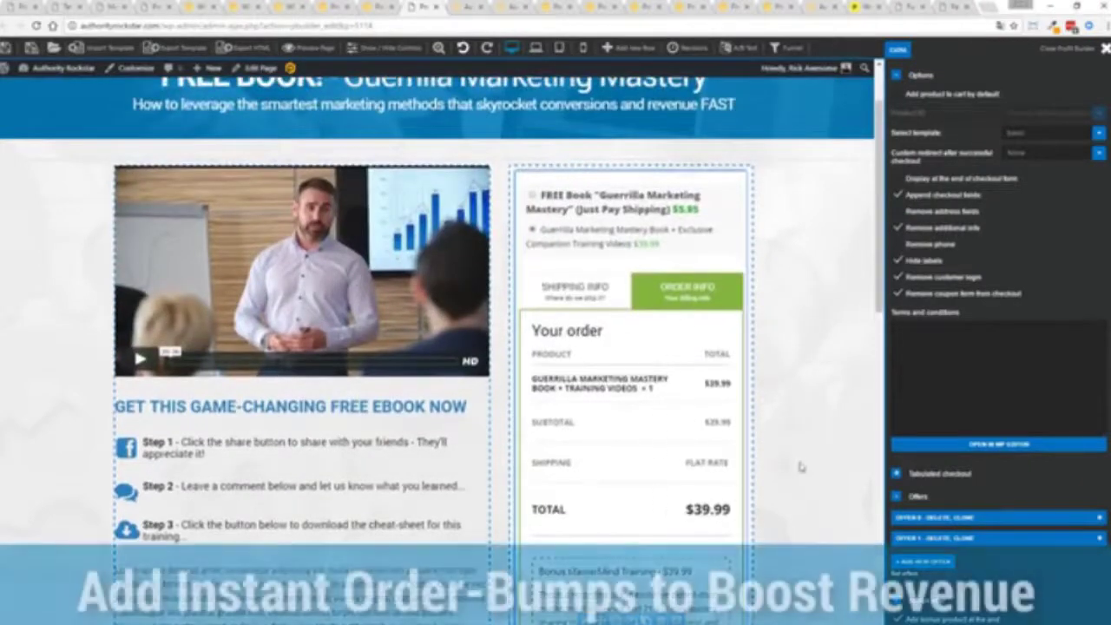
scroll(800, 467, "down", 3)
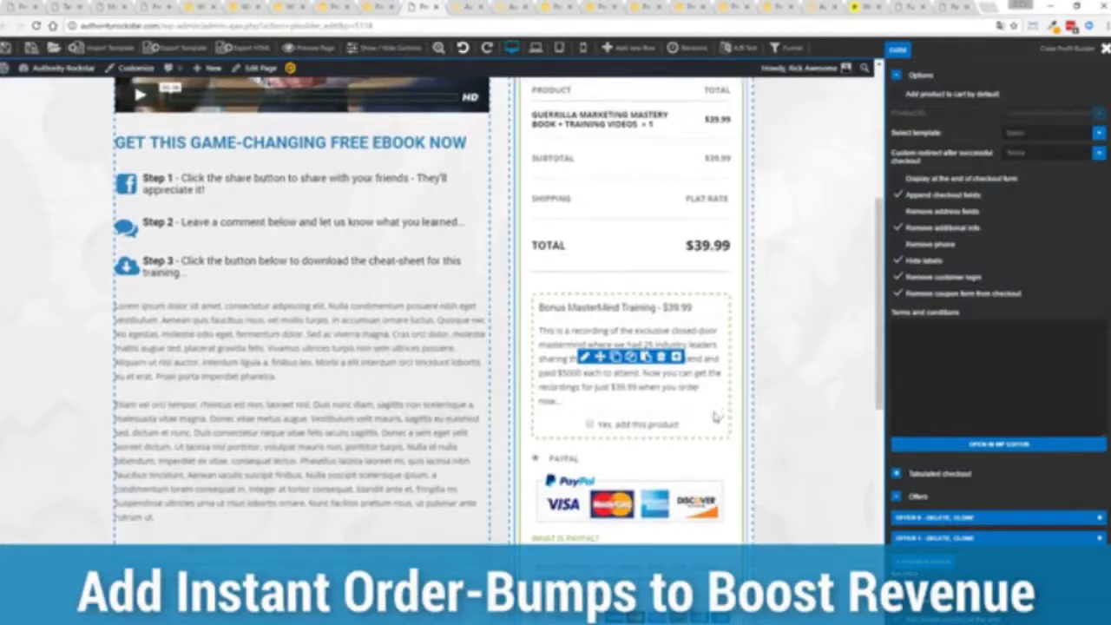
scroll(804, 385, "down", 2)
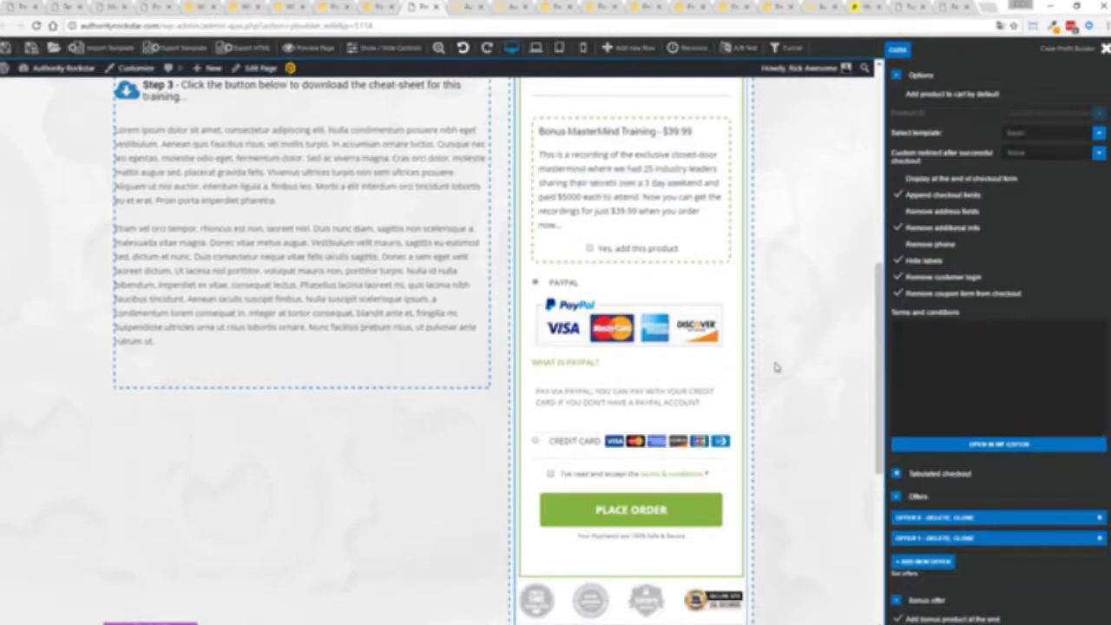
scroll(772, 365, "up", 5)
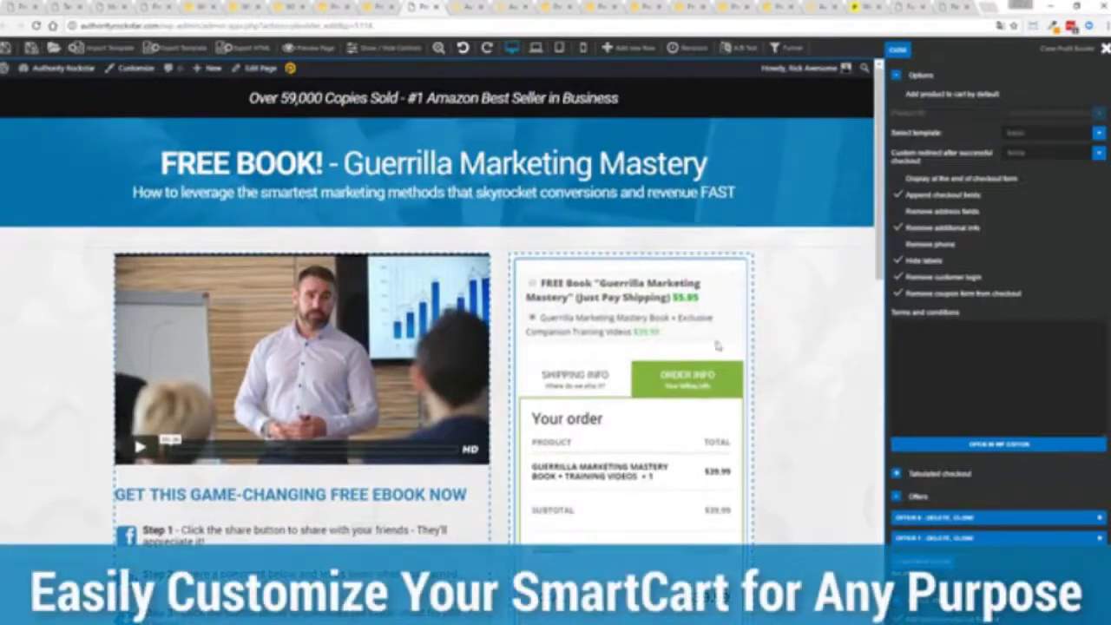
Step: Return to the shipping info step and enable the checkout options Remove address fields, Remove phone and Display at the end of checkout form
left_click(593, 381)
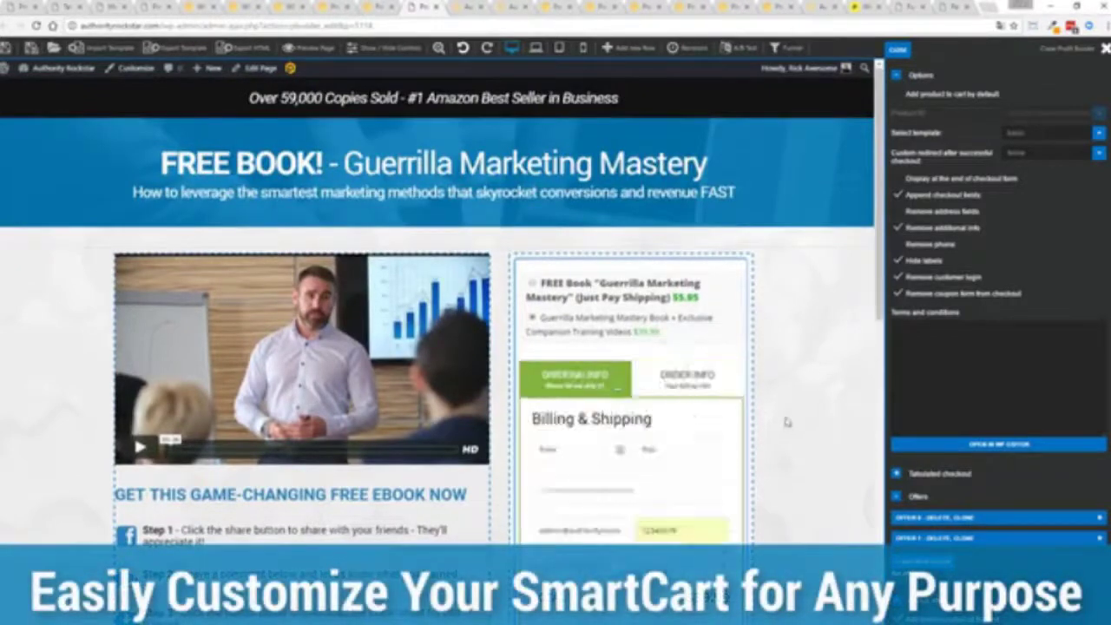
scroll(786, 417, "down", 3)
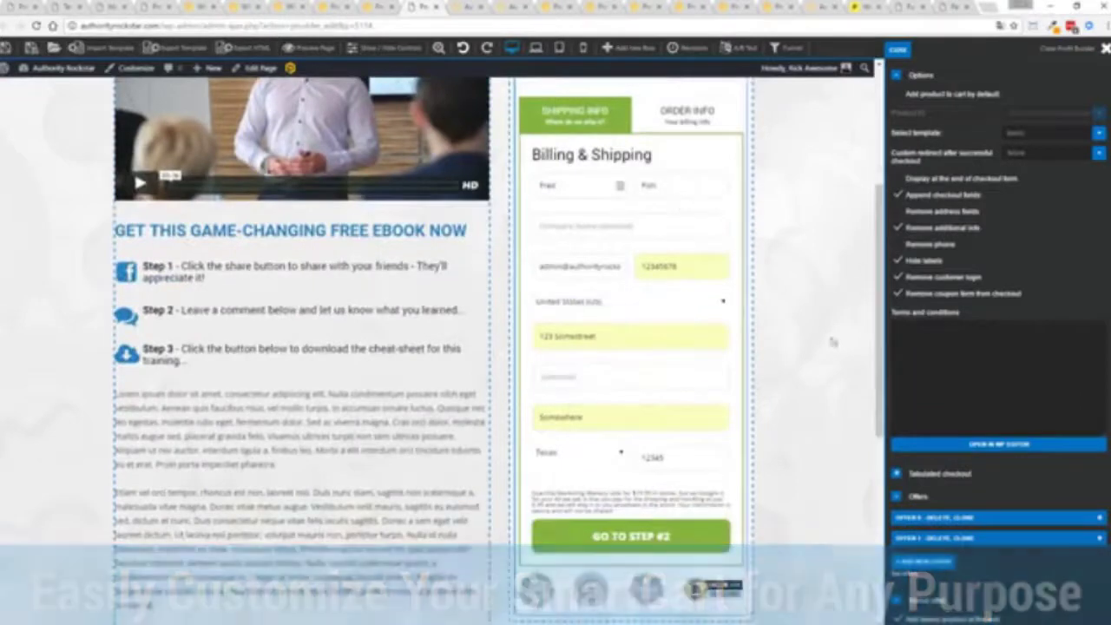
scroll(764, 397, "up", 1)
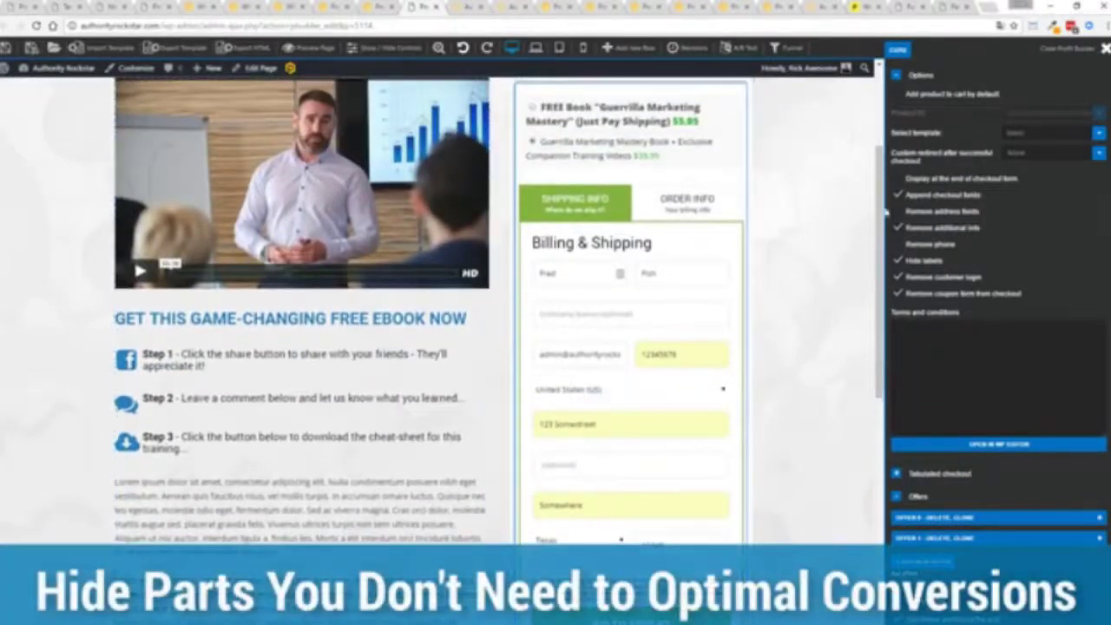
left_click(898, 212)
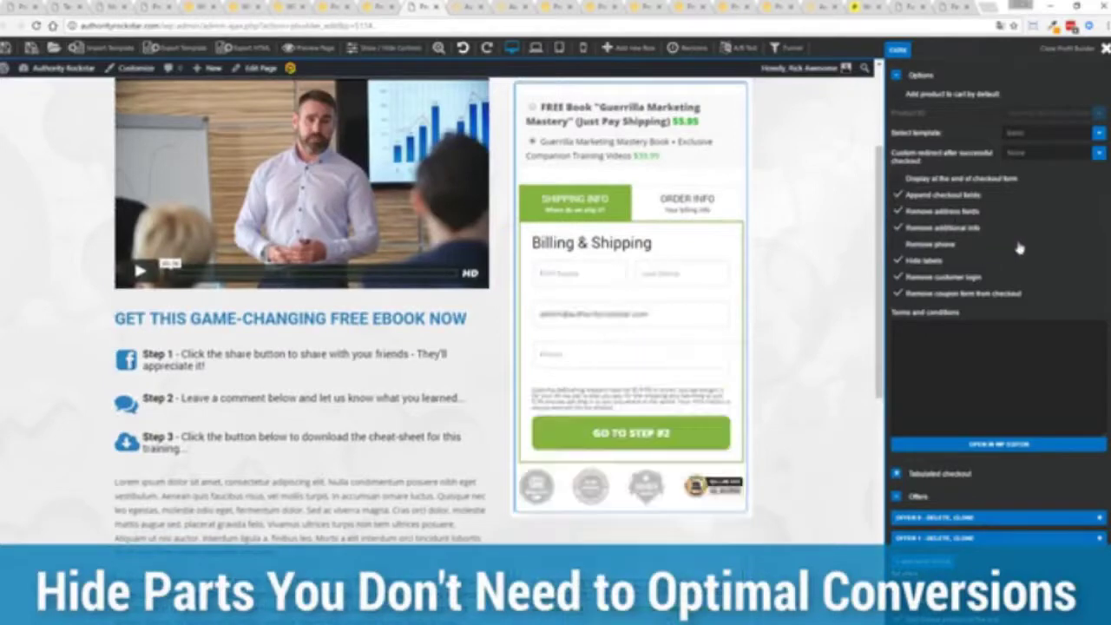
left_click(897, 244)
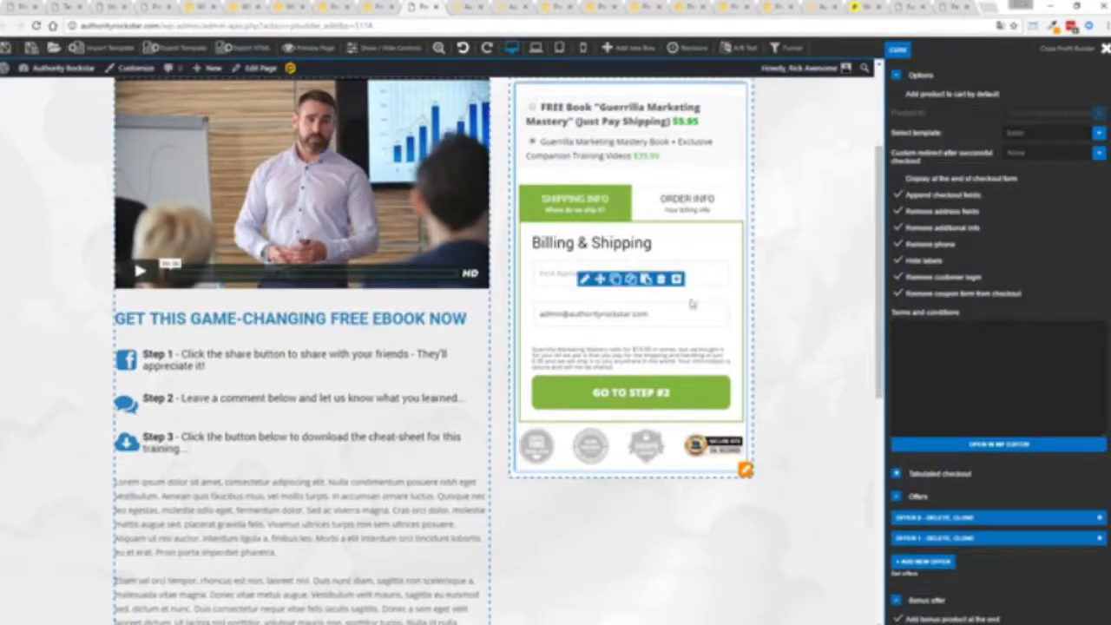
scroll(809, 344, "up", 2)
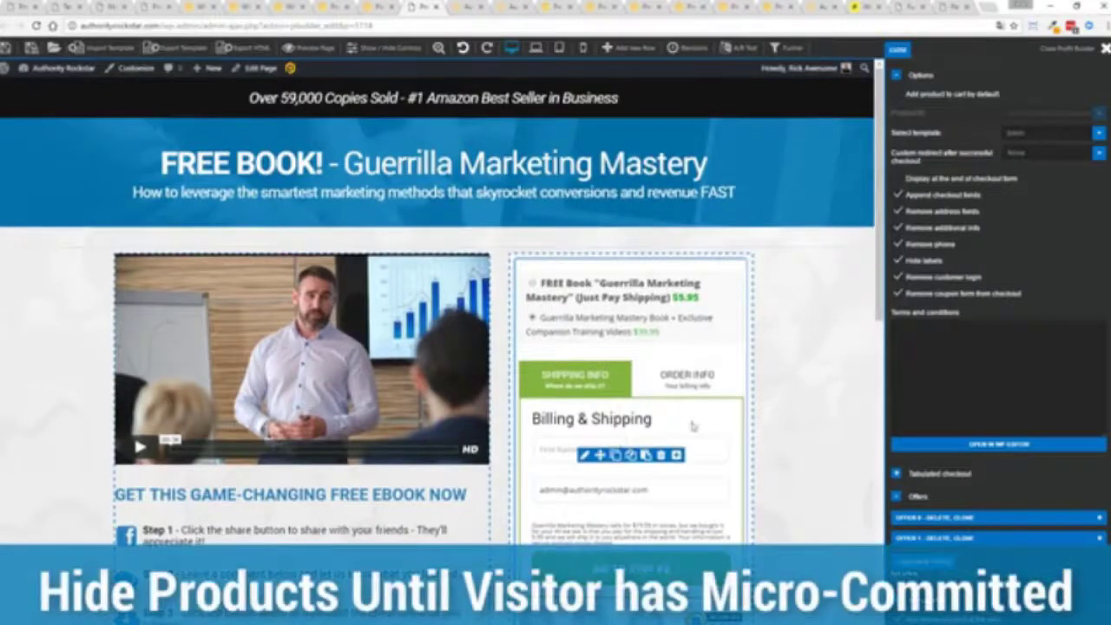
left_click(911, 180)
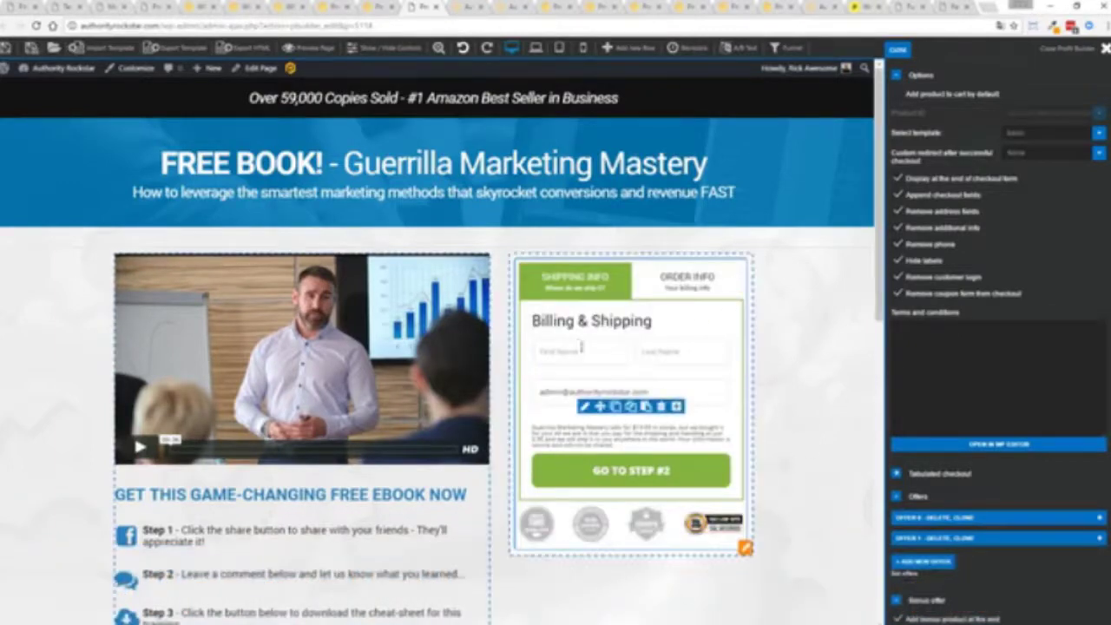
Step: Fill in the customer's first and last name in the shortened checkout form and proceed to step 2
left_click(578, 347)
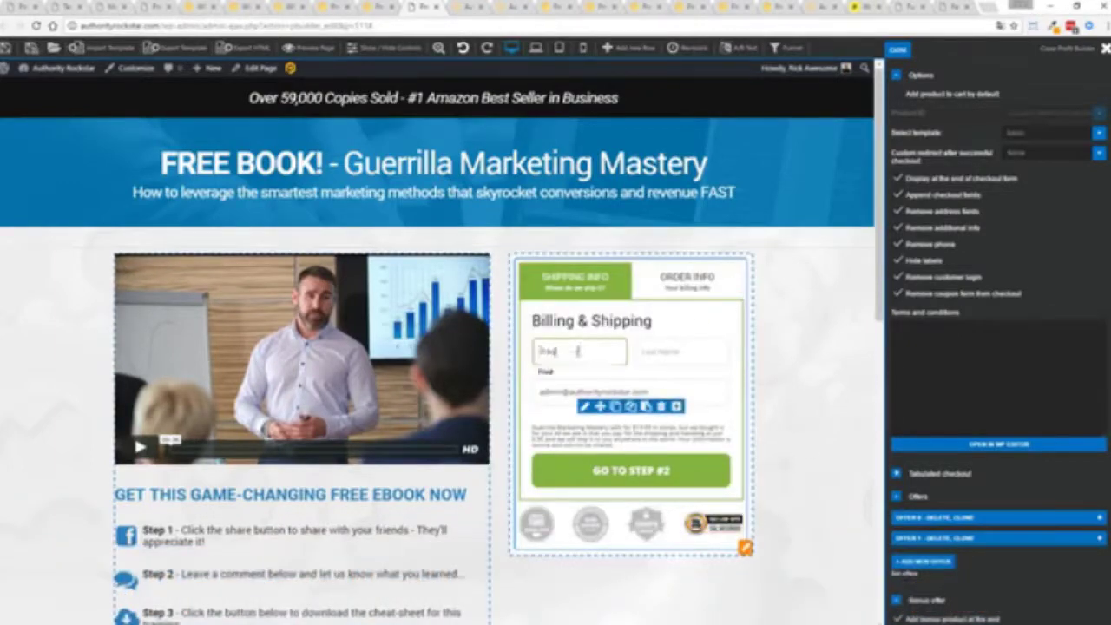
type("Fred")
key("Tab")
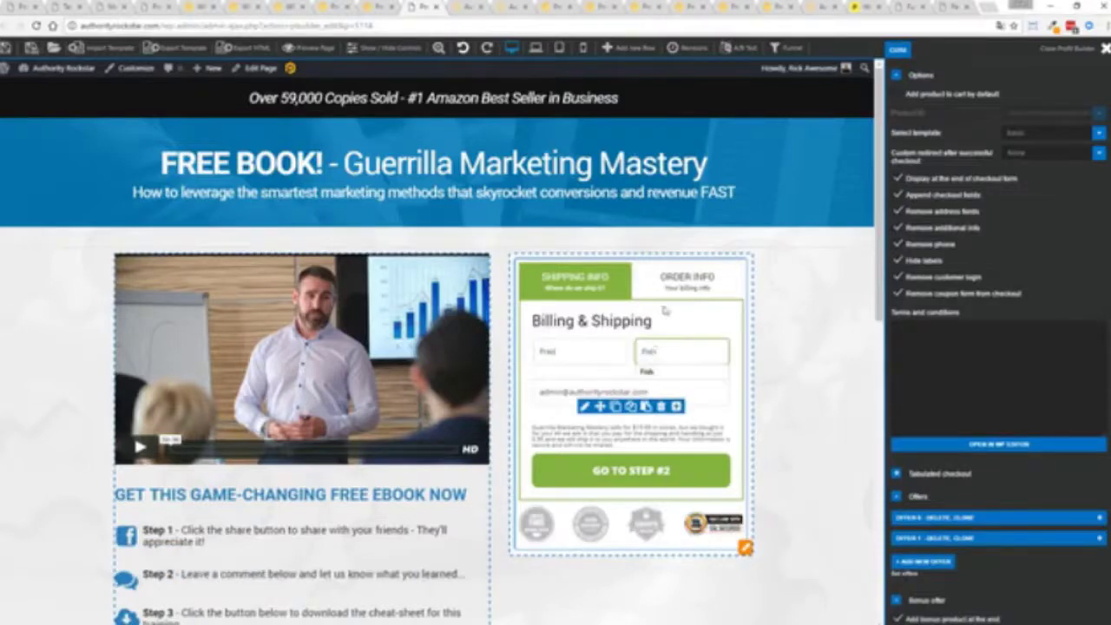
left_click(695, 474)
Step: Add the Bonus MasterMind Training product to the order and review the updated order summary and payment methods
scroll(807, 447, "down", 3)
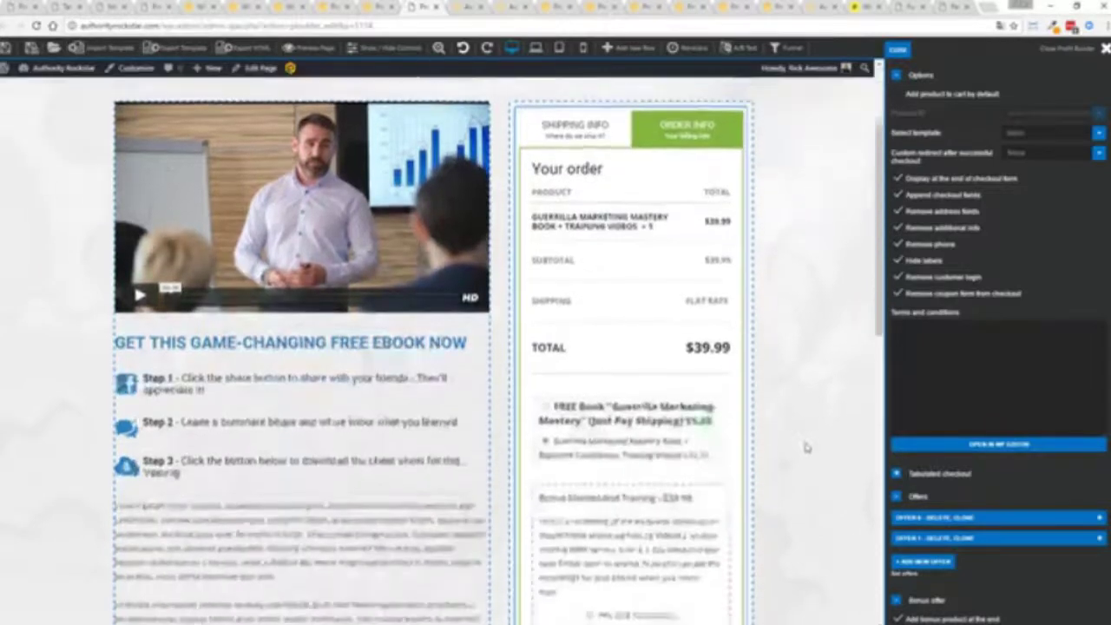
scroll(807, 447, "down", 3)
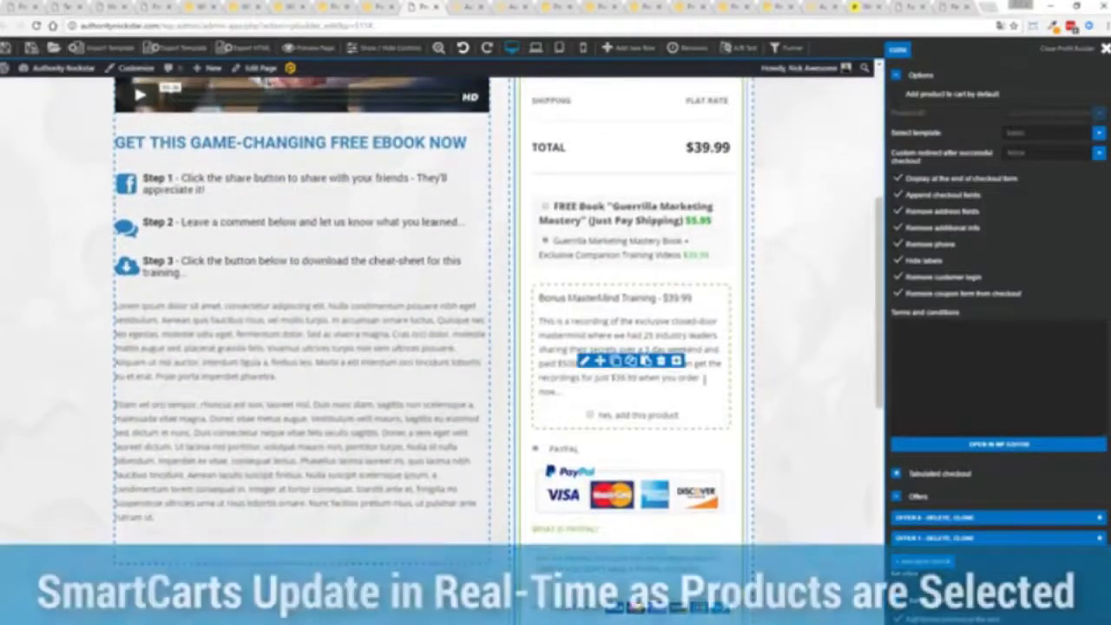
scroll(773, 363, "up", 2)
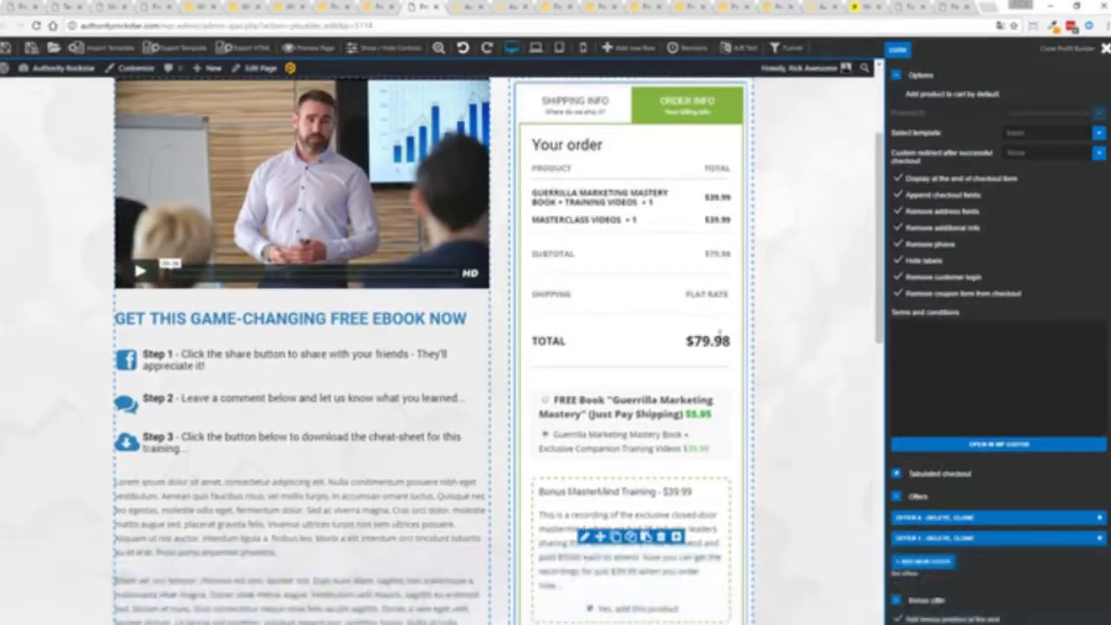
scroll(790, 338, "down", 5)
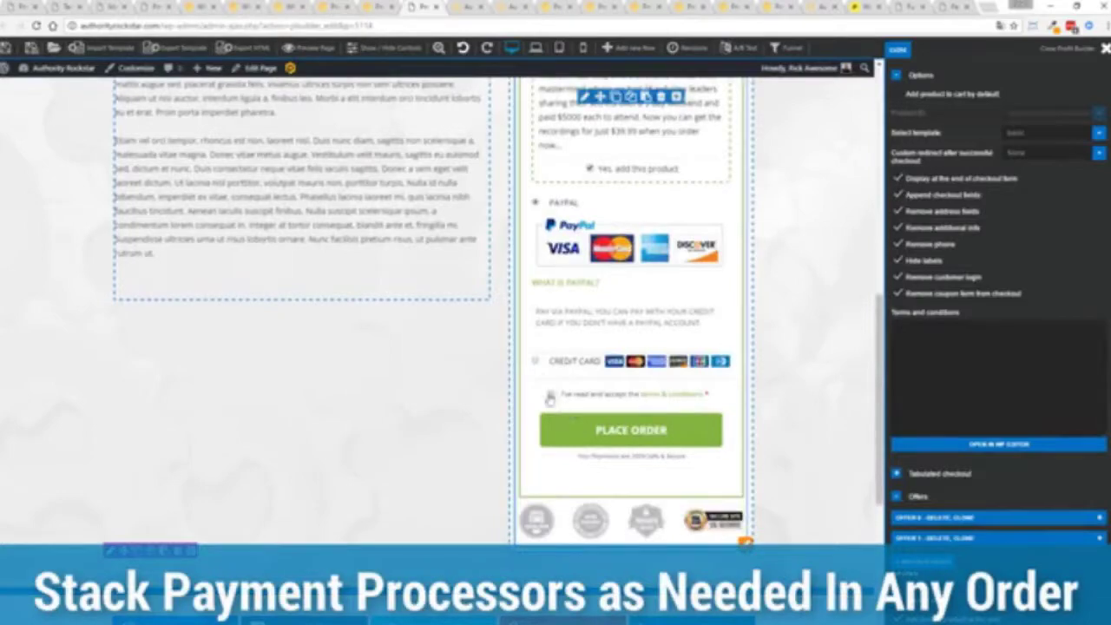
Step: Review the order summary in the checkout and inspect the page choices for the custom redirect after successful checkout
scroll(820, 368, "up", 5)
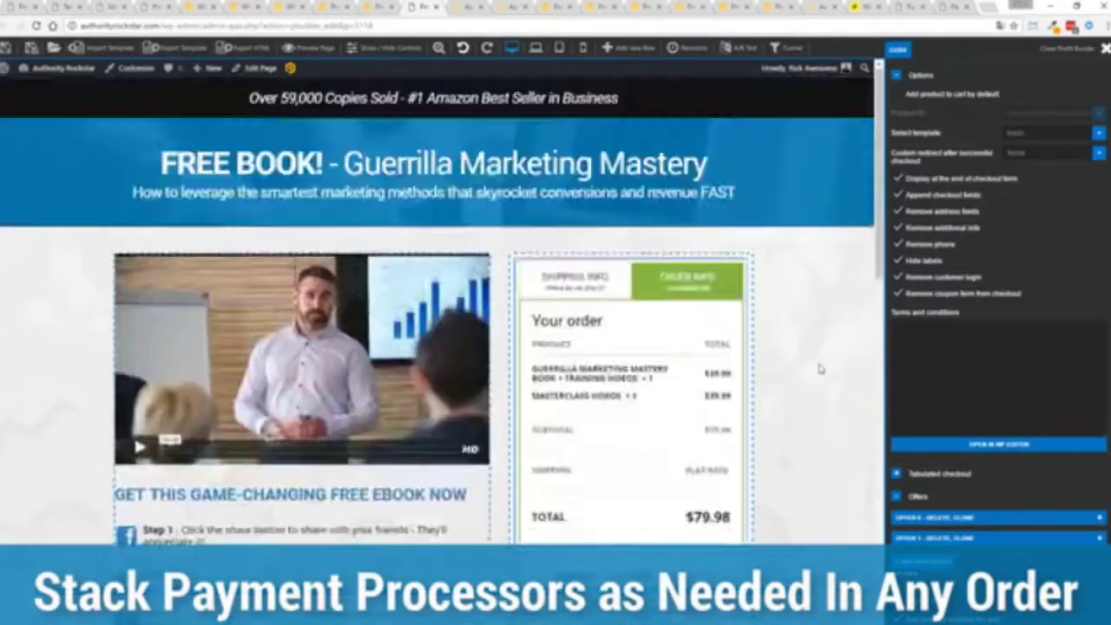
scroll(819, 368, "down", 1)
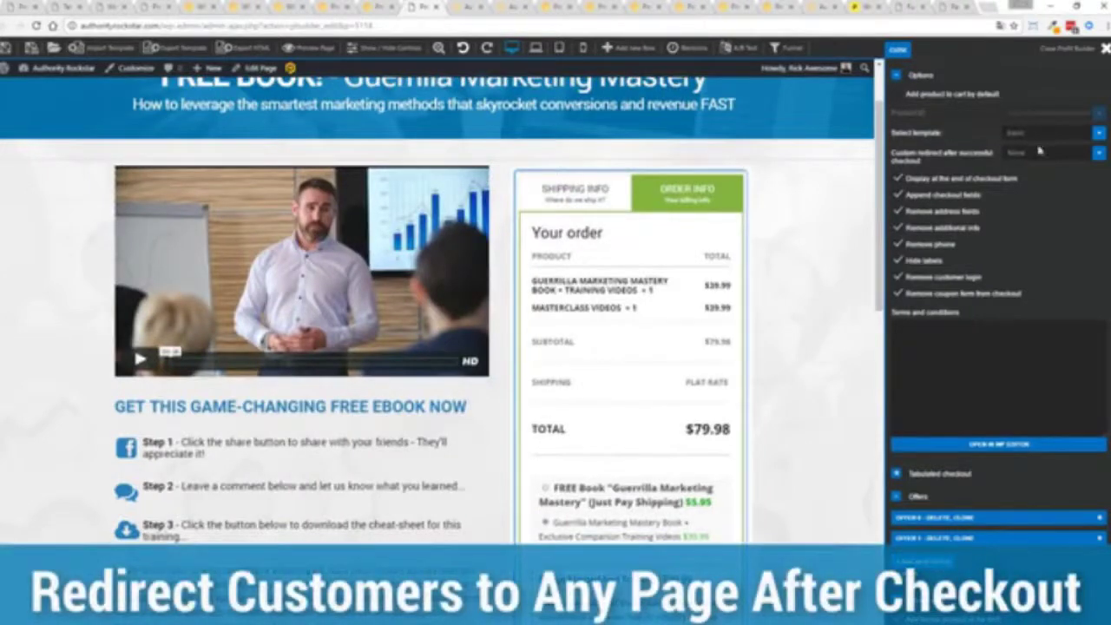
left_click(1039, 154)
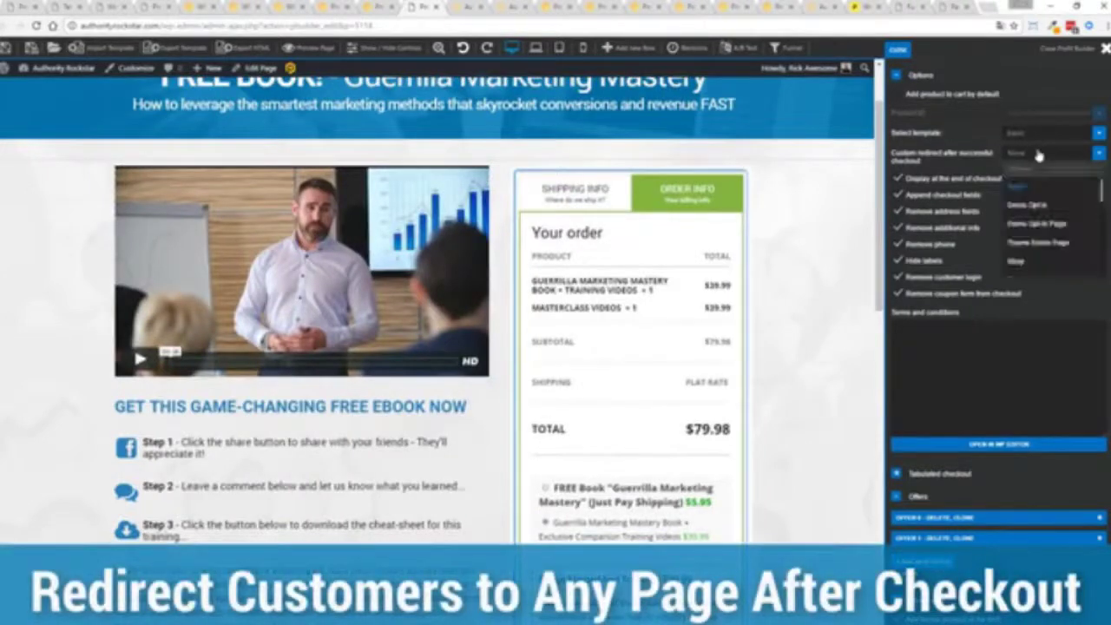
left_click(1036, 85)
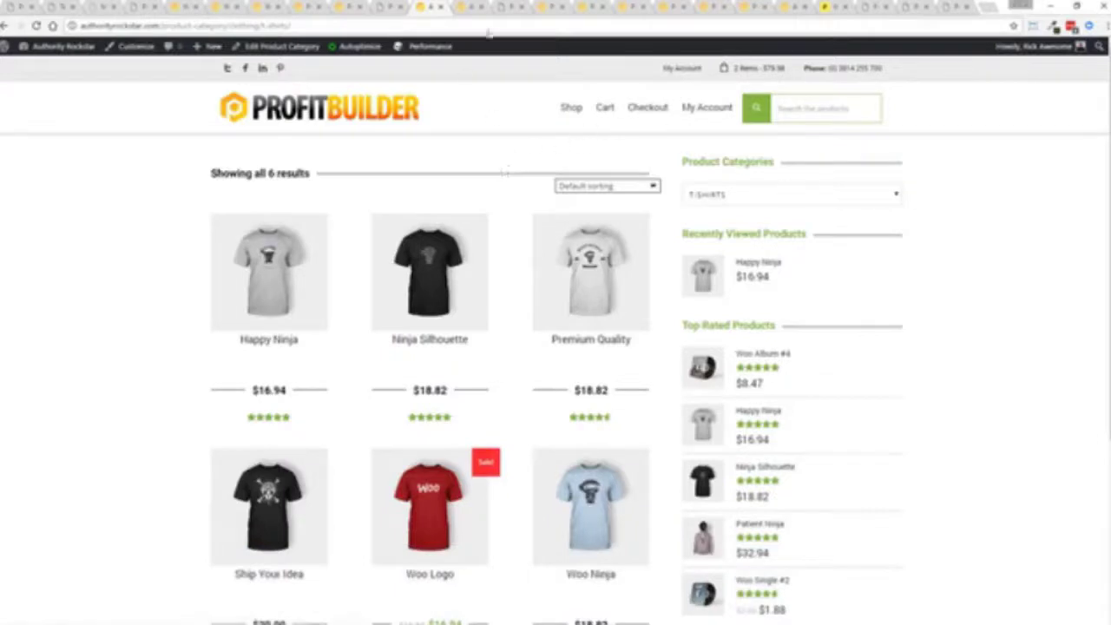
Step: View the Happy Ninja T-shirt product page, from its price and add-to-cart area down to the related products
left_click(469, 6)
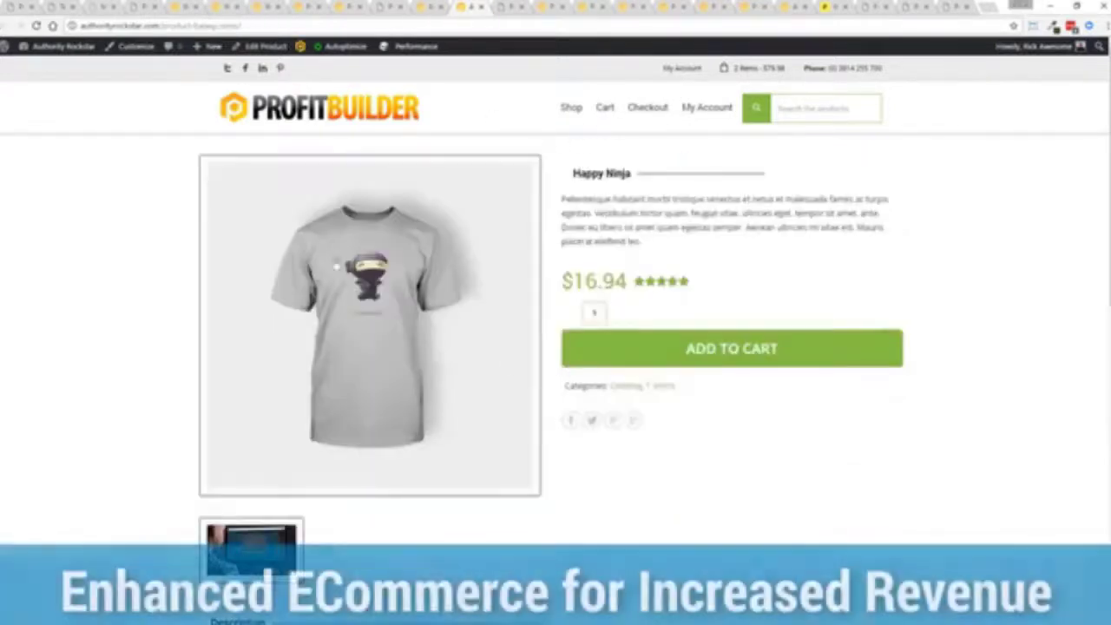
scroll(327, 200, "down", 12)
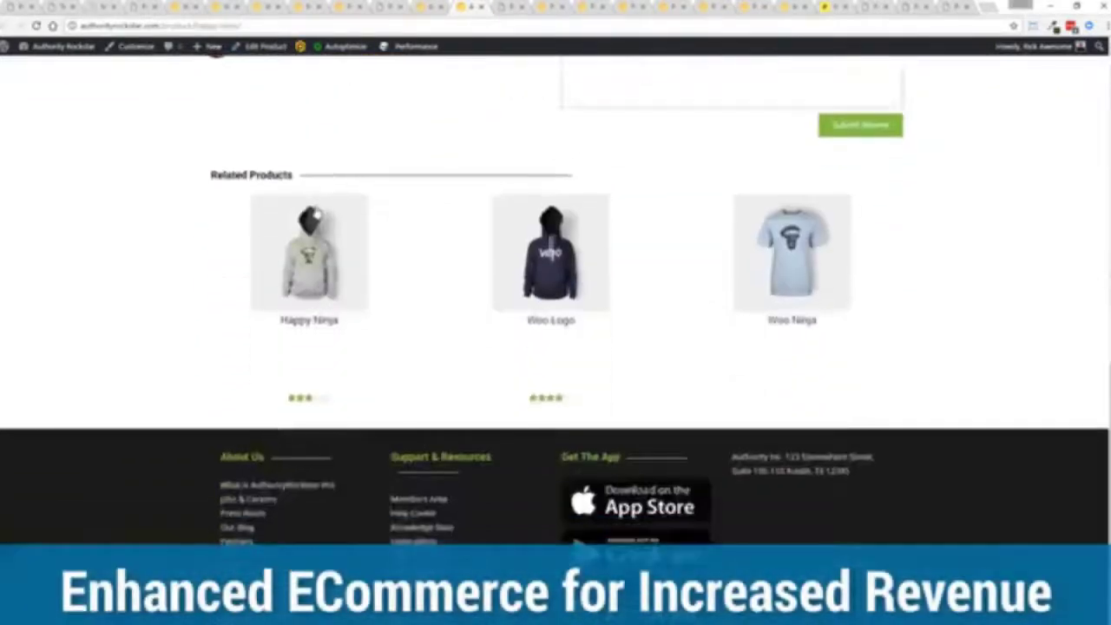
scroll(322, 204, "up", 11)
scroll(322, 211, "down", 1)
scroll(313, 205, "up", 2)
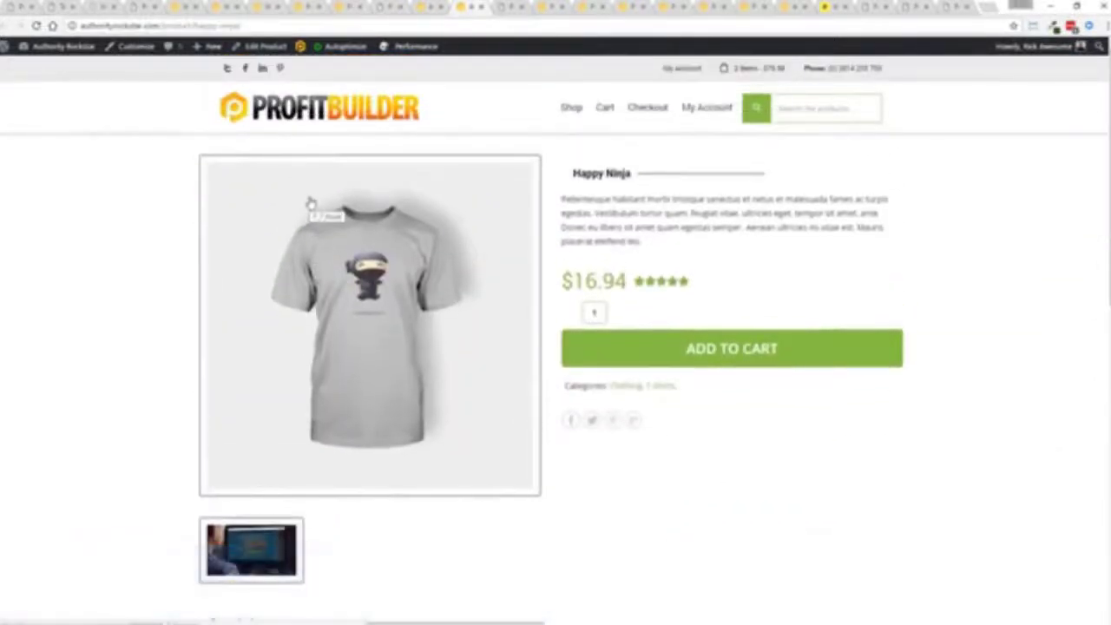
Step: Switch to the blog post open in the page builder and examine its article text and sidebar
left_click(504, 6)
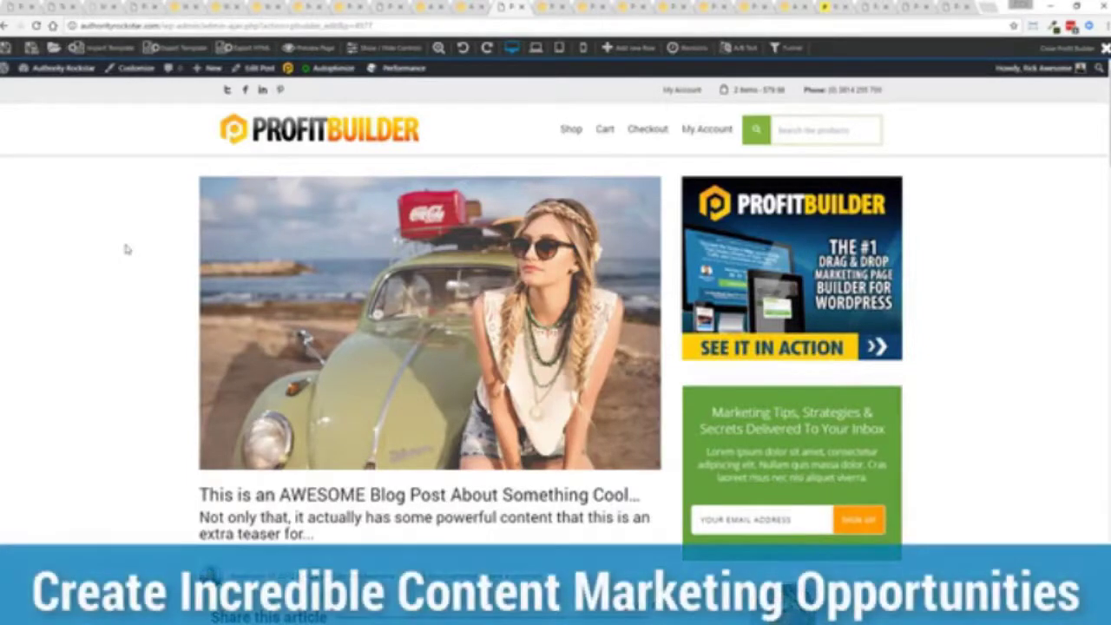
scroll(126, 249, "down", 5)
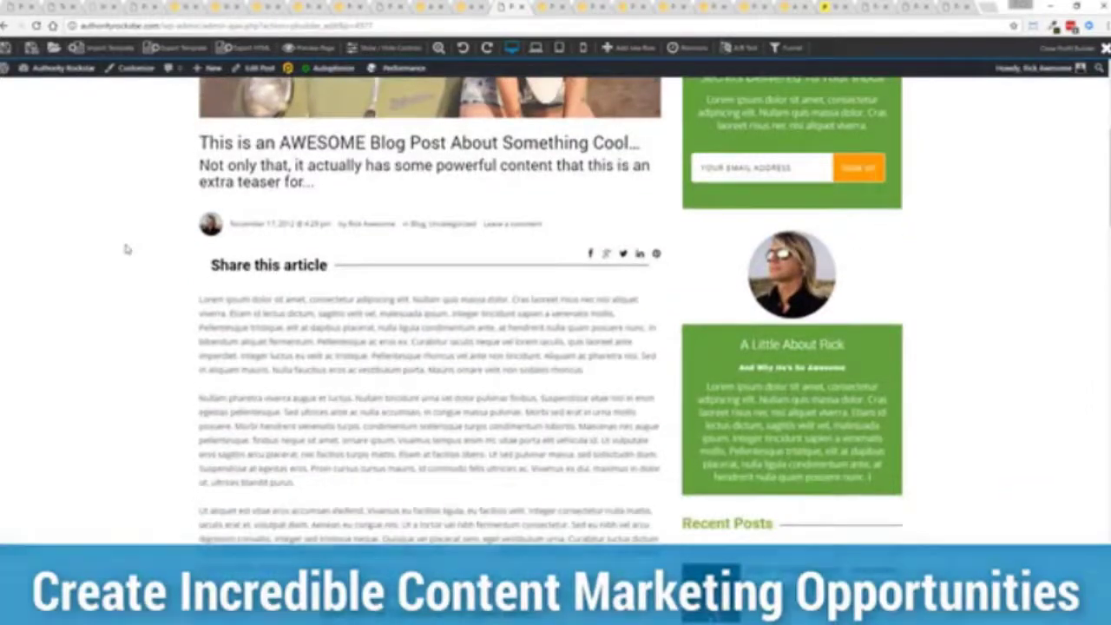
scroll(126, 249, "down", 4)
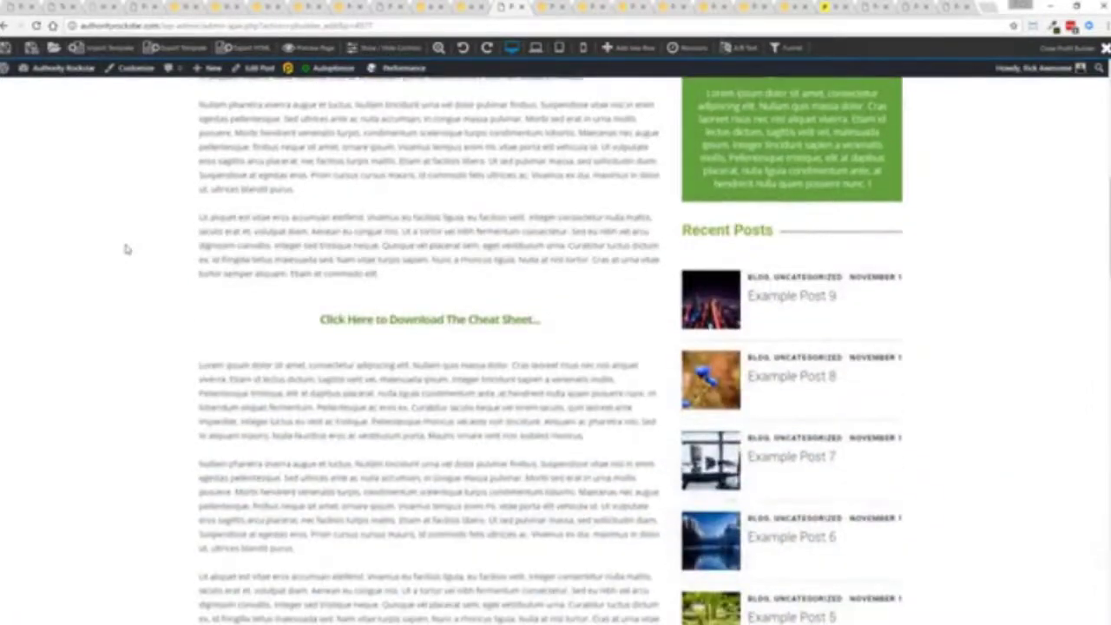
scroll(126, 249, "up", 3)
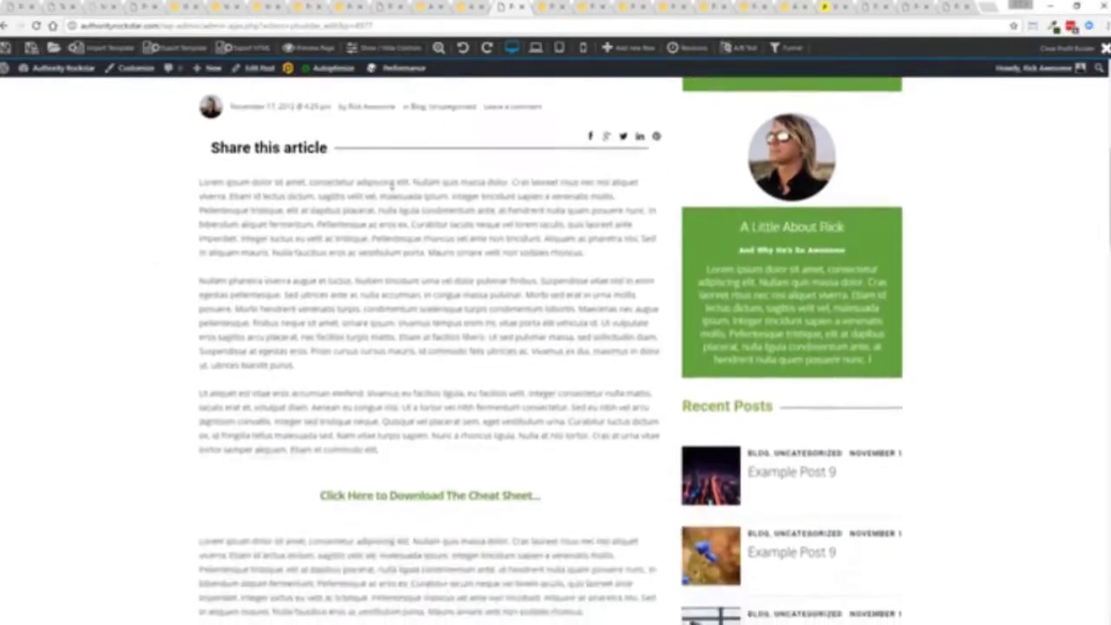
Step: Preview the opt-in popup of the "Click Here to Download The Cheat Sheet..." link in the article and close it
mouse_move(315, 241)
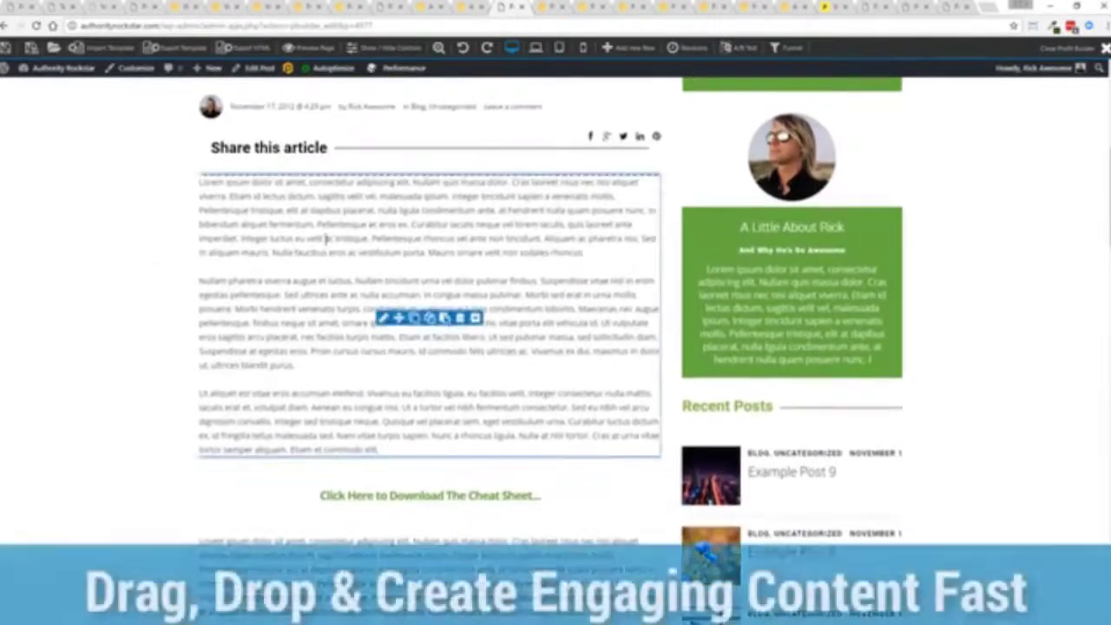
left_click(344, 498)
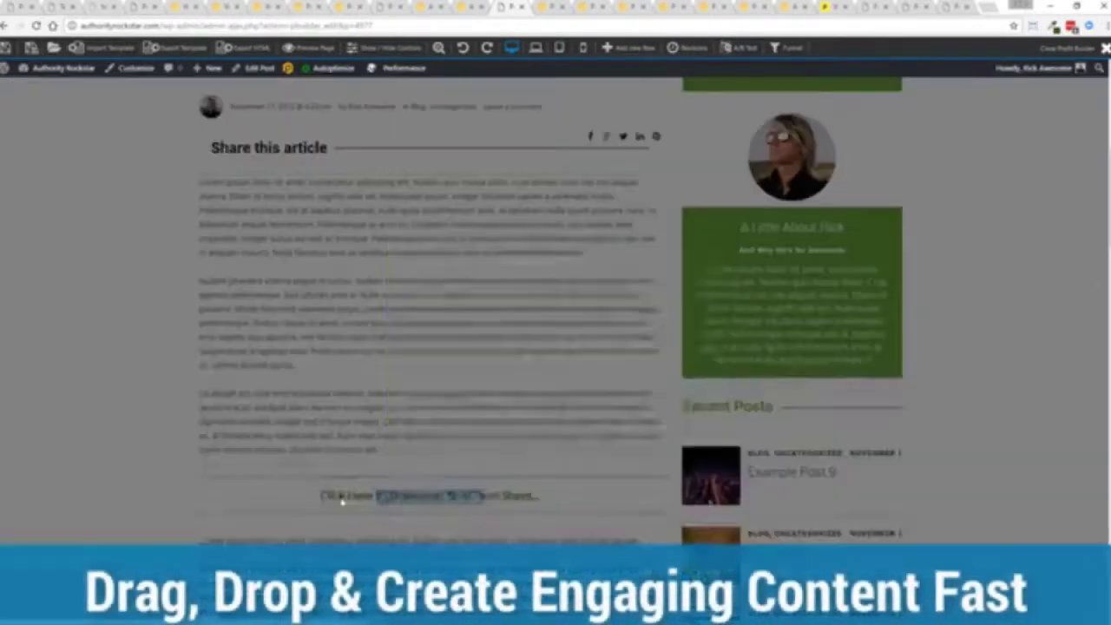
left_click(343, 498)
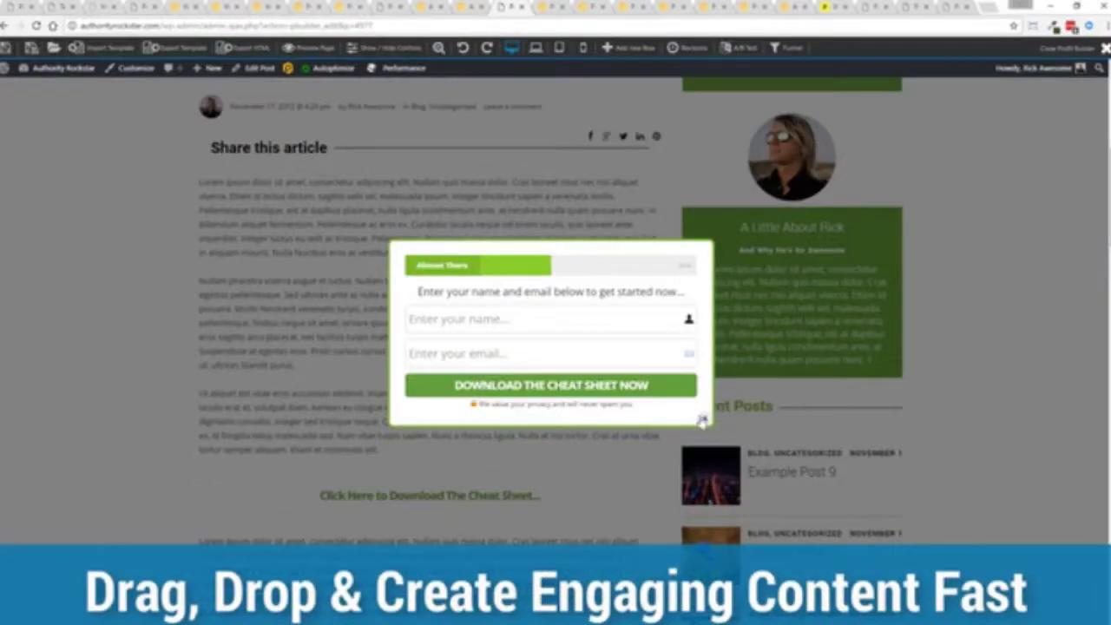
left_click(704, 422)
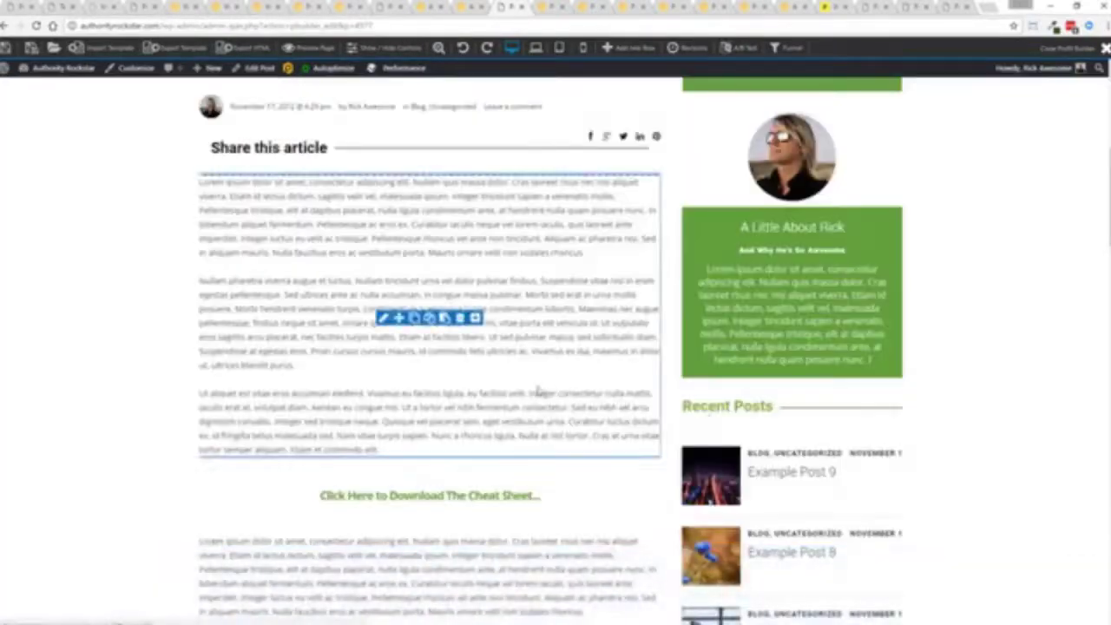
Step: Examine the rest of the blog post, including the embedded video, recent tweets and the Get Instant Access opt-in form
scroll(539, 389, "down", 5)
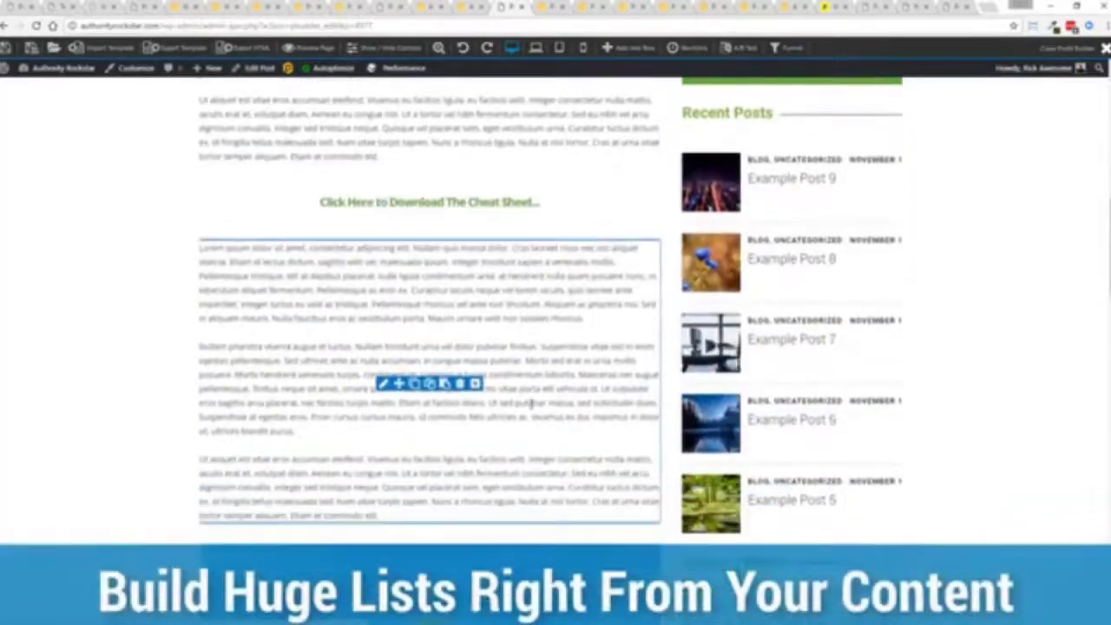
scroll(531, 403, "down", 6)
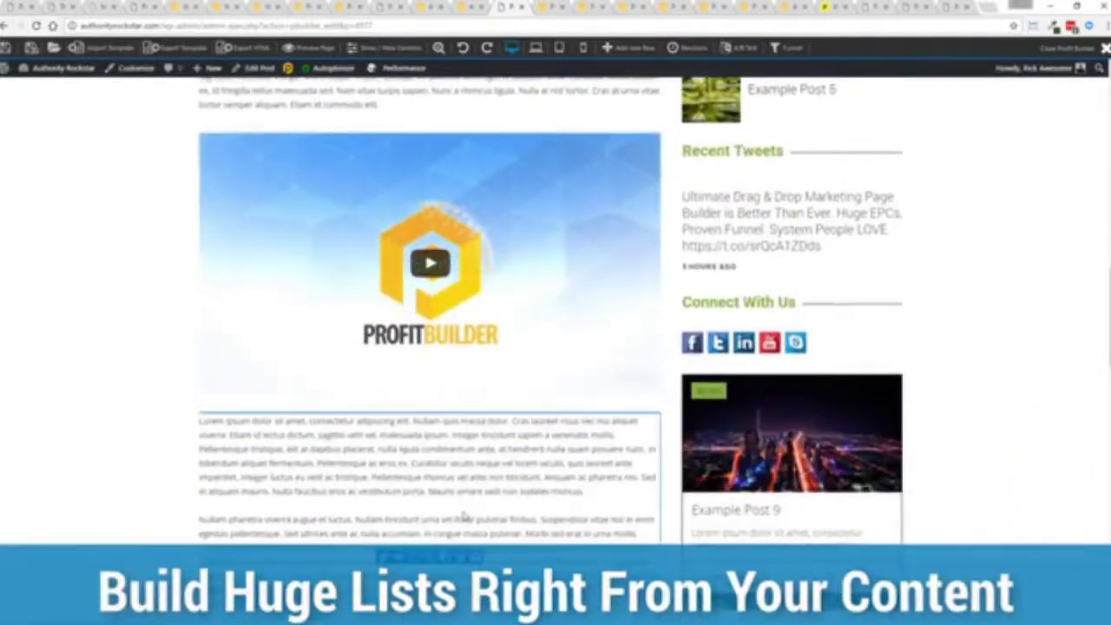
scroll(540, 252, "up", 3)
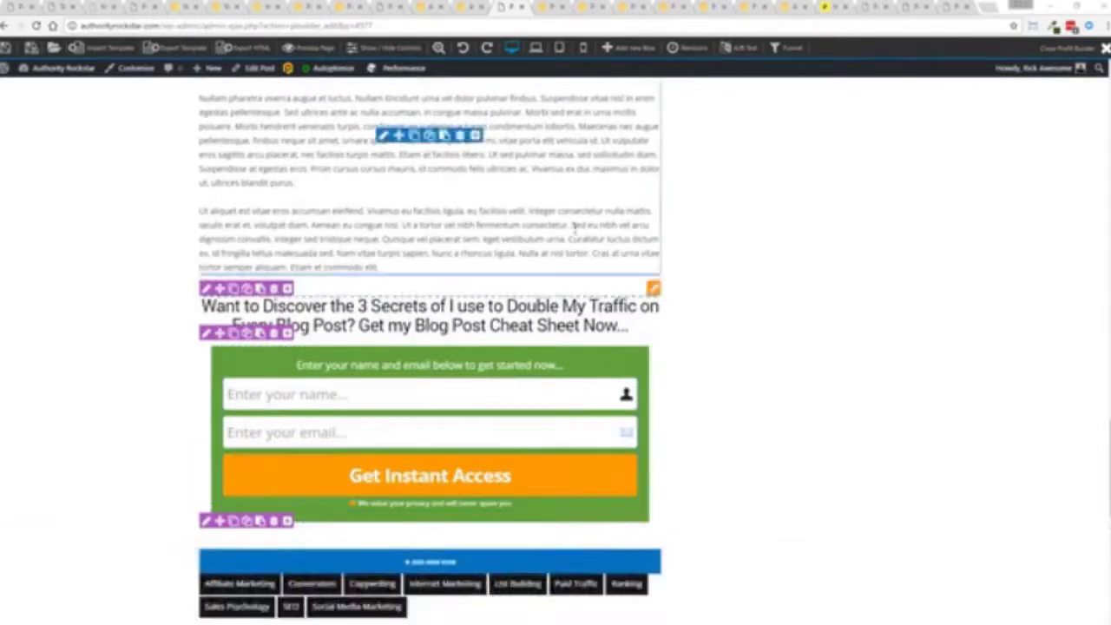
scroll(573, 217, "down", 1)
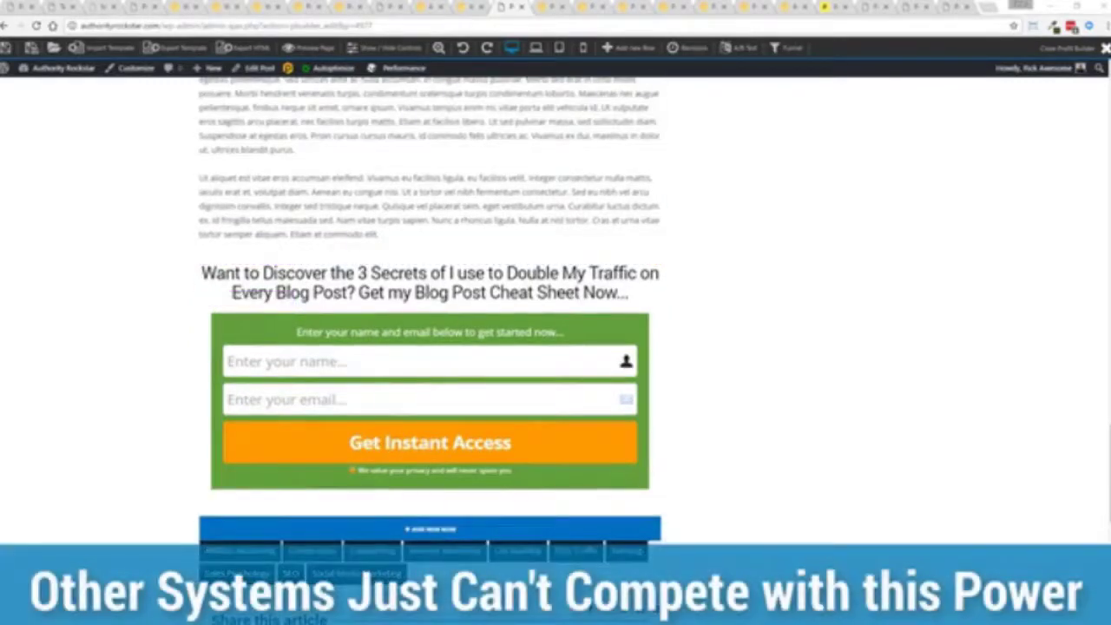
scroll(434, 278, "up", 15)
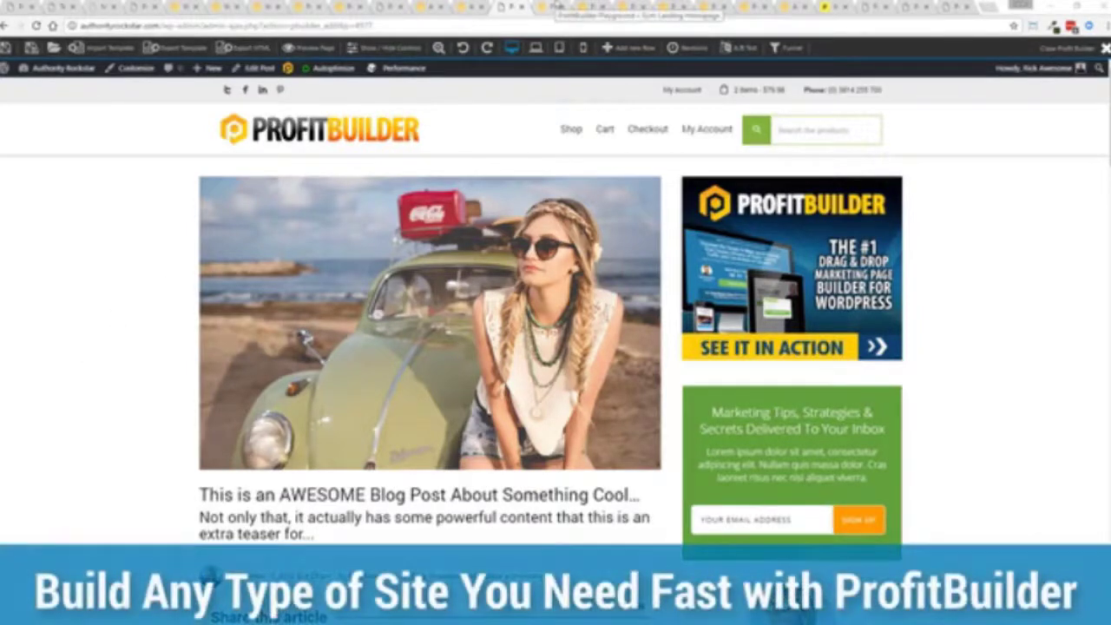
Step: Switch to the gym landing homepage and examine its sections from the hero banner through the classes and newsletter to the footer
left_click(555, 7)
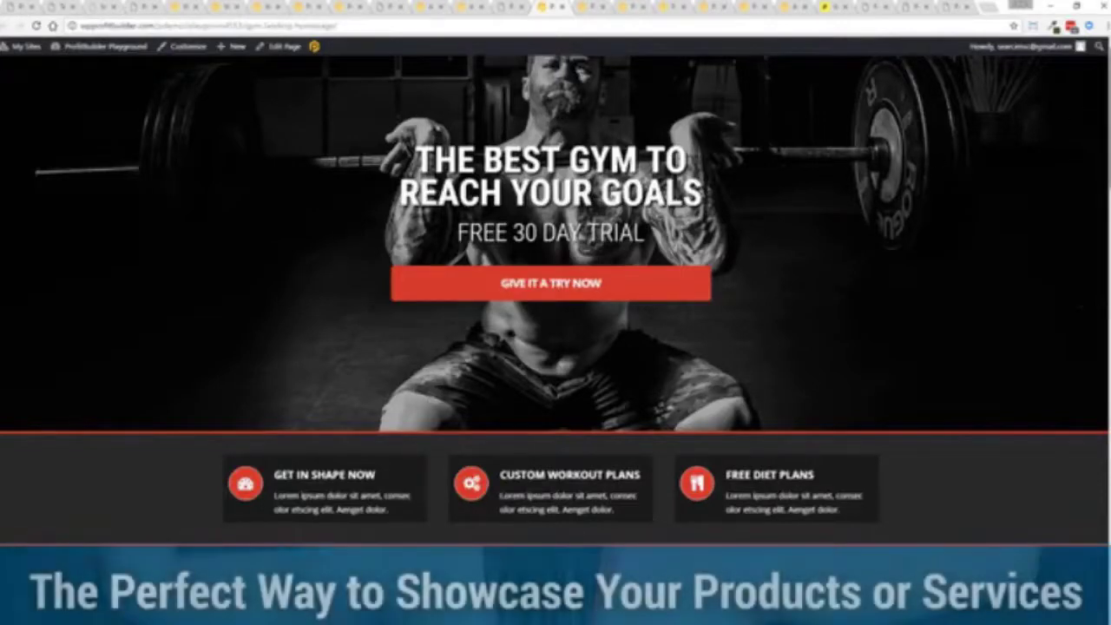
scroll(1086, 126, "down", 3)
scroll(556, 339, "down", 3)
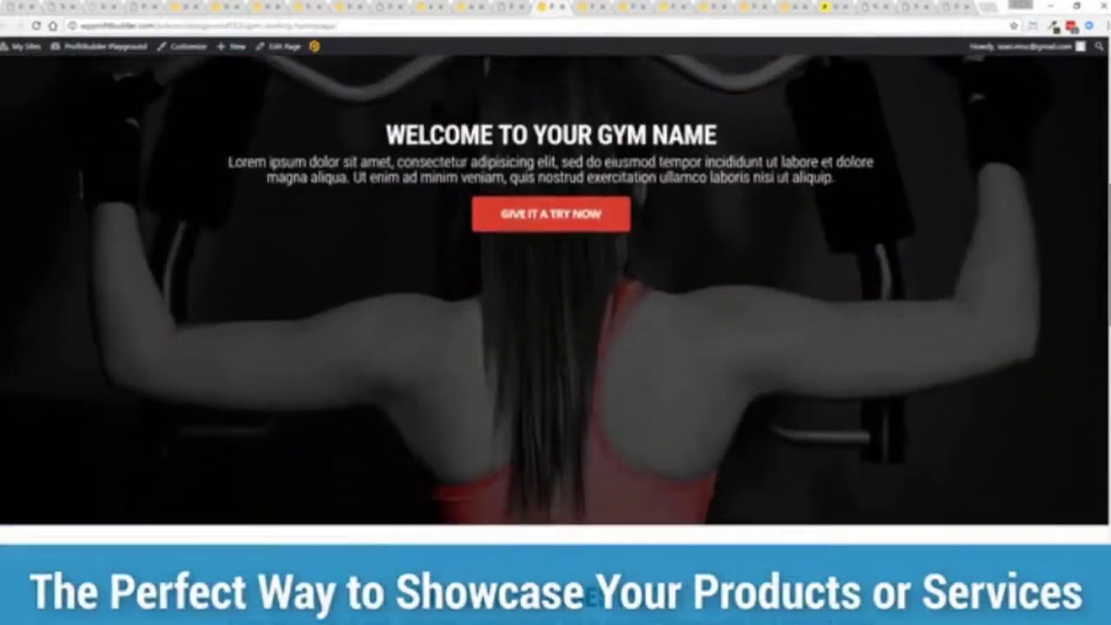
scroll(555, 339, "down", 6)
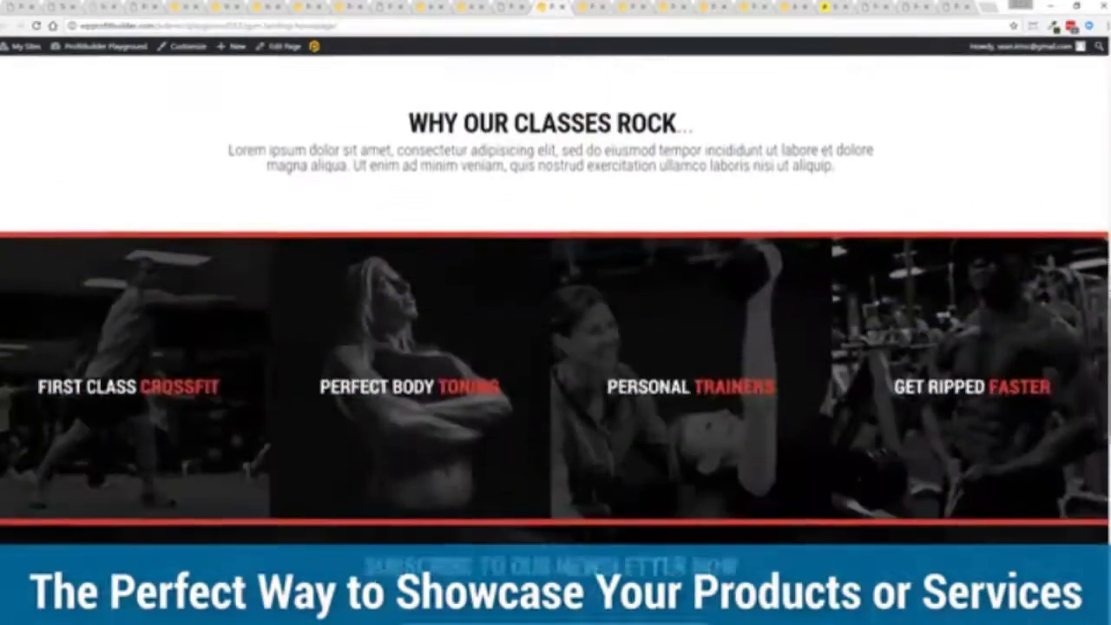
scroll(555, 339, "down", 5)
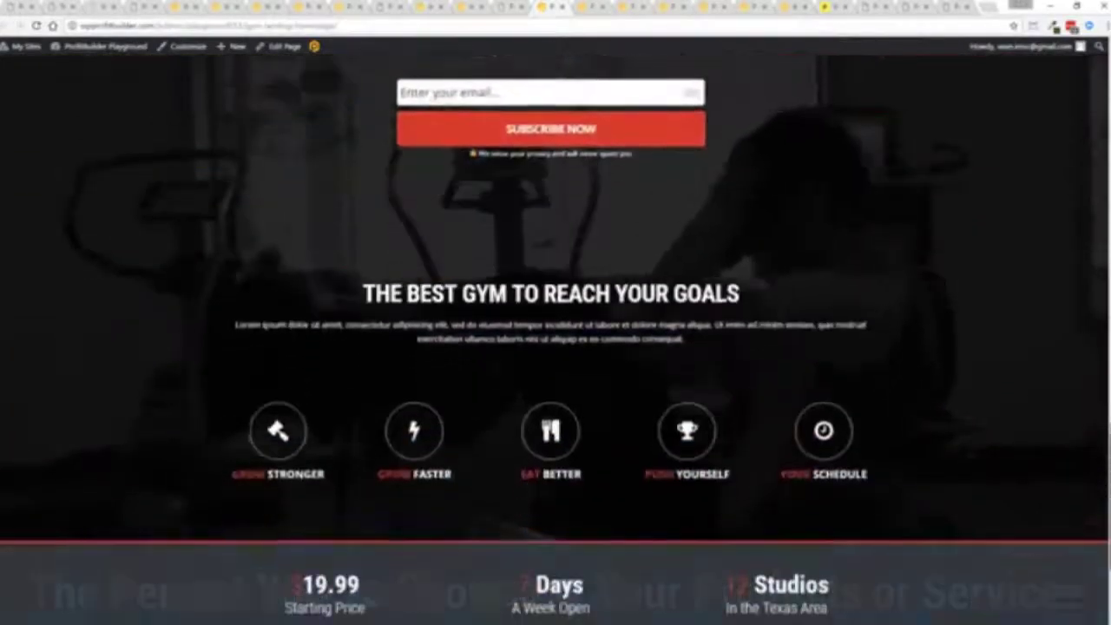
scroll(555, 338, "down", 2)
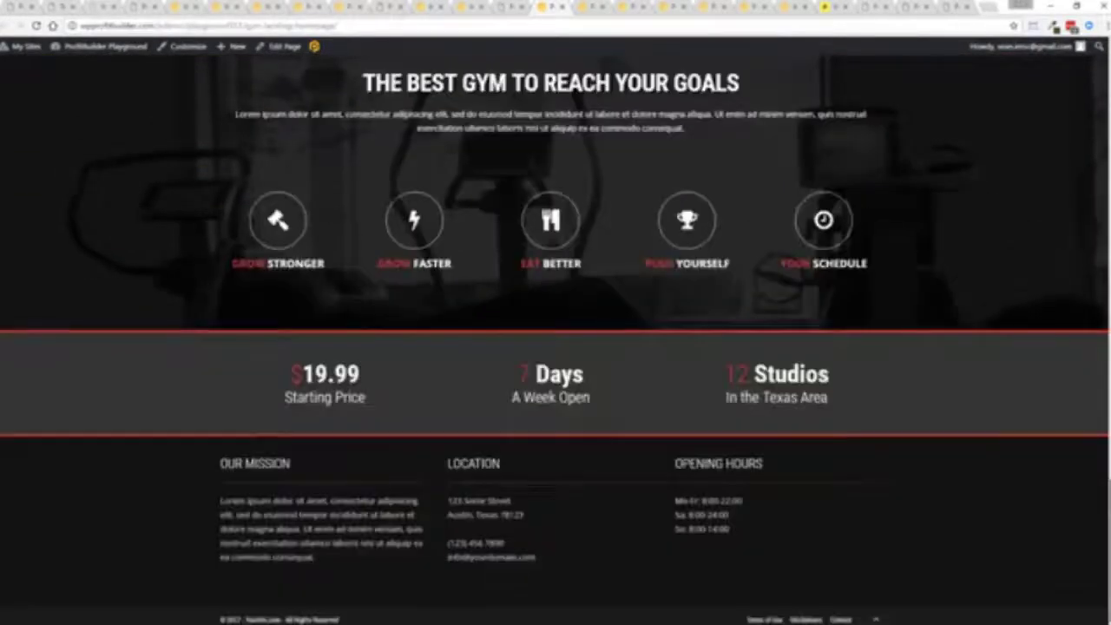
scroll(555, 339, "up", 3)
scroll(555, 338, "up", 15)
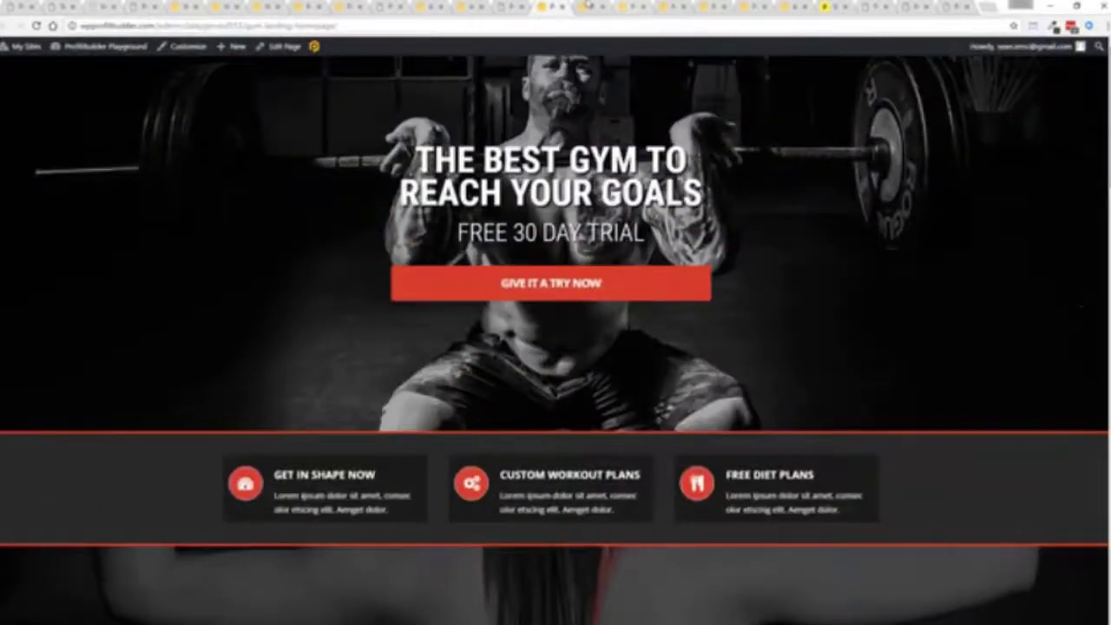
Step: View the "New Site Coming Soon" countdown page and the contest page with its sign-up, connect and share steps
left_click(587, 6)
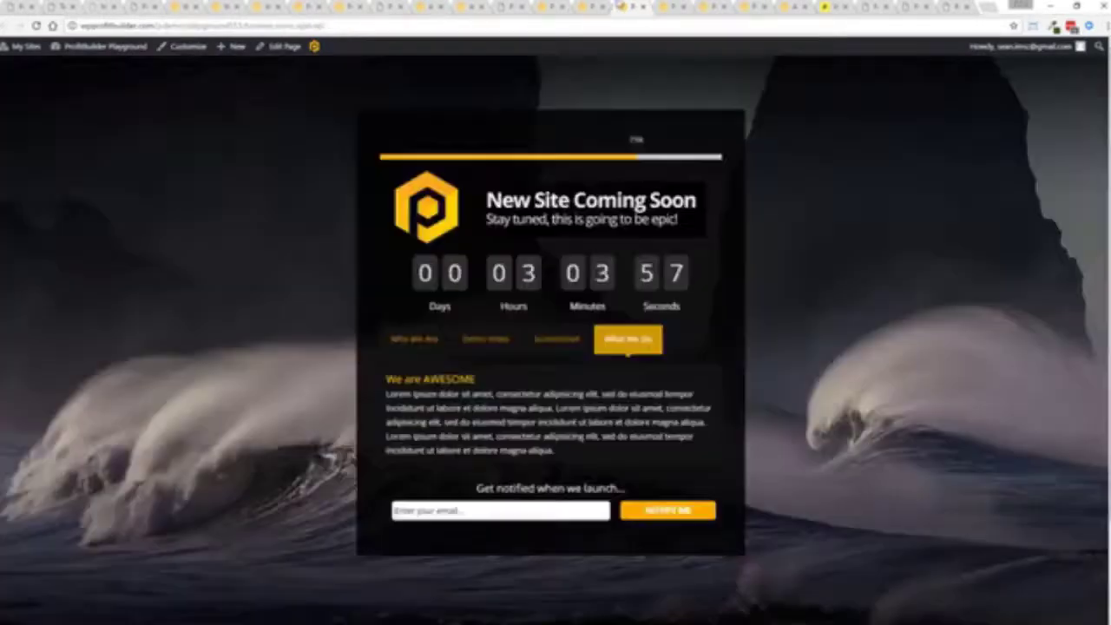
left_click(620, 6)
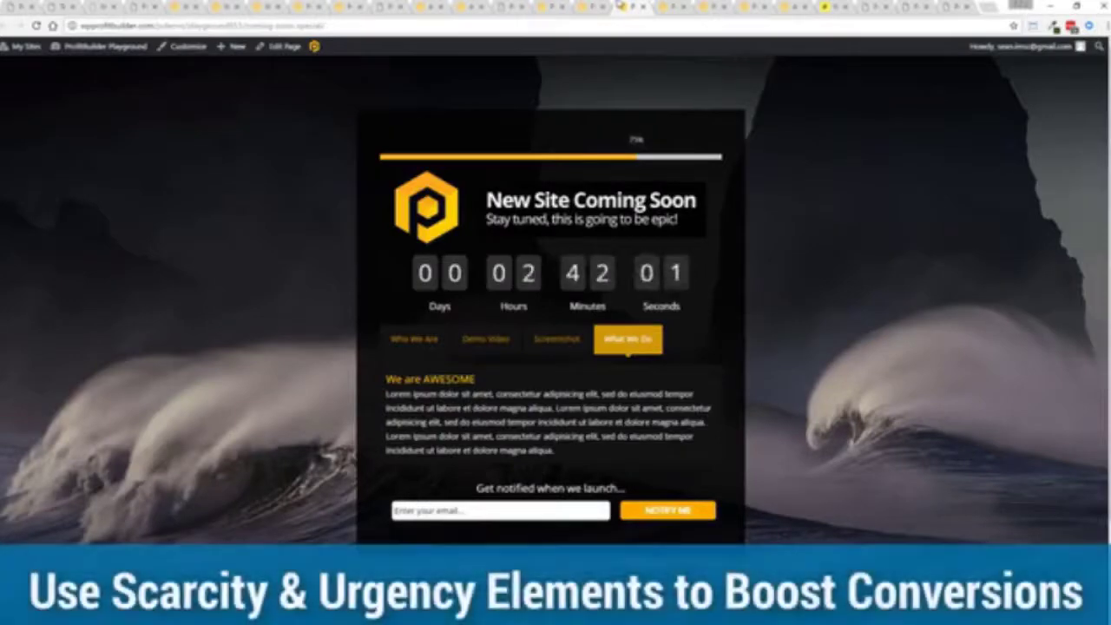
left_click(668, 7)
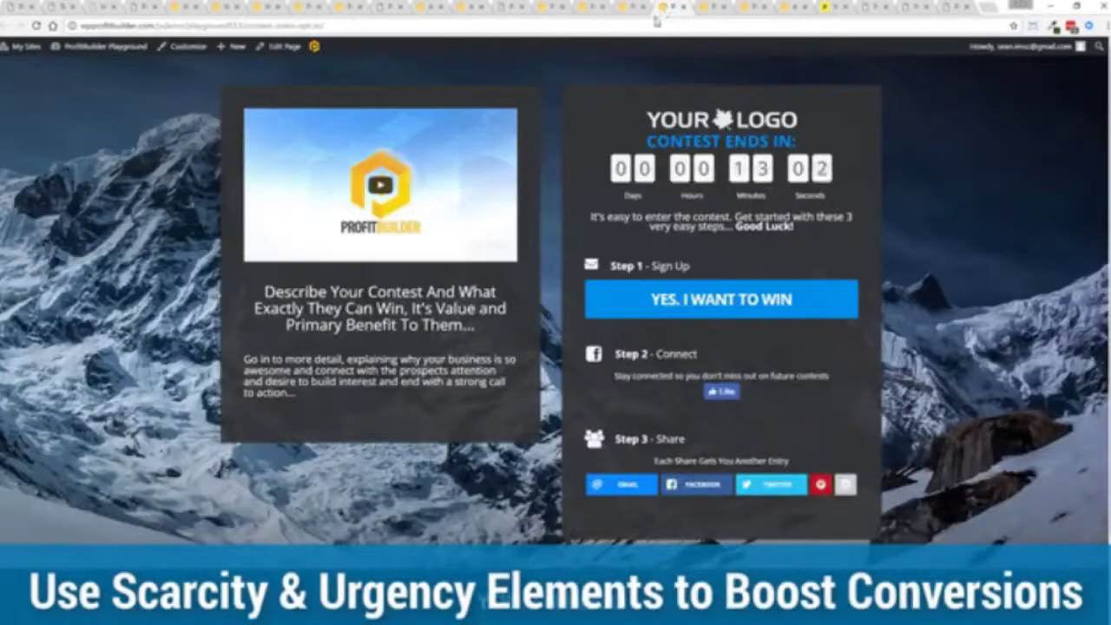
Step: Switch to the live training webinar page, preview its seat registration popup and close it
left_click(710, 7)
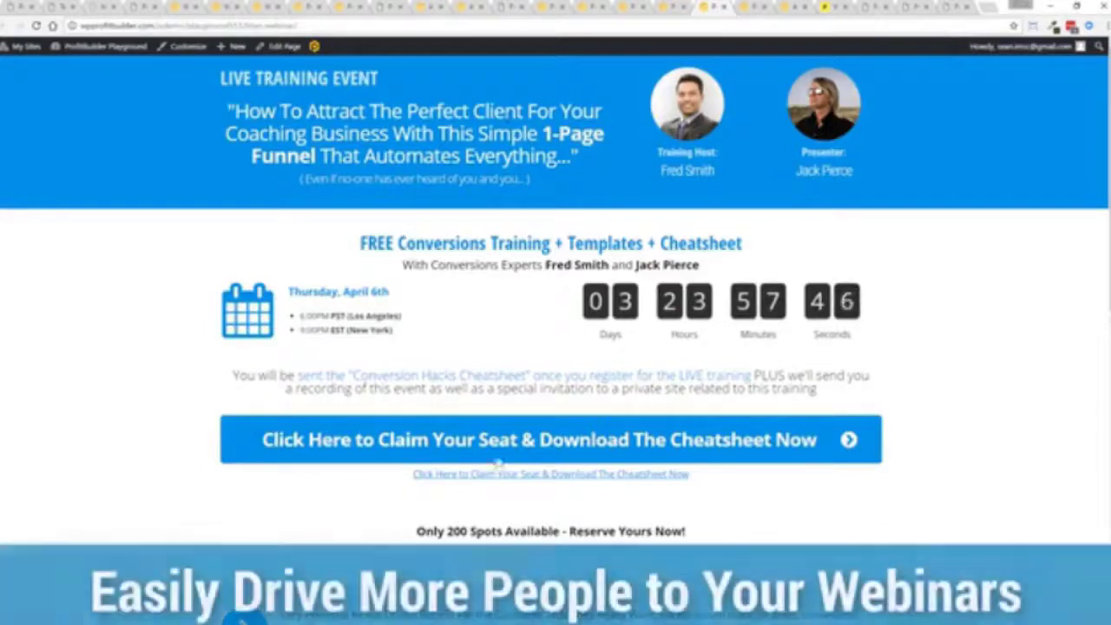
left_click(476, 443)
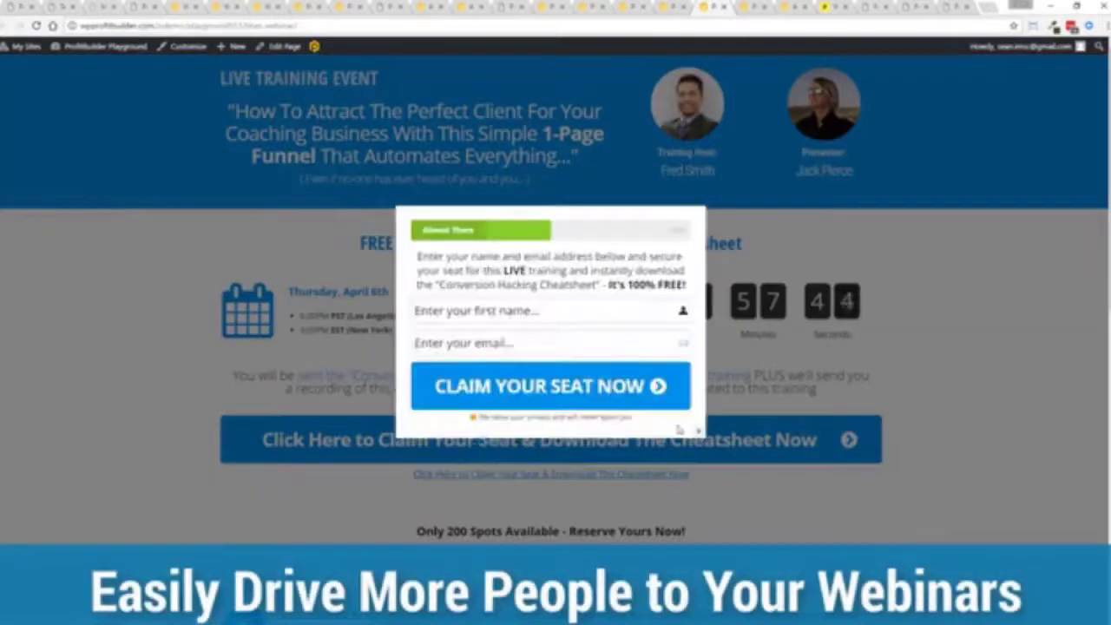
left_click(700, 432)
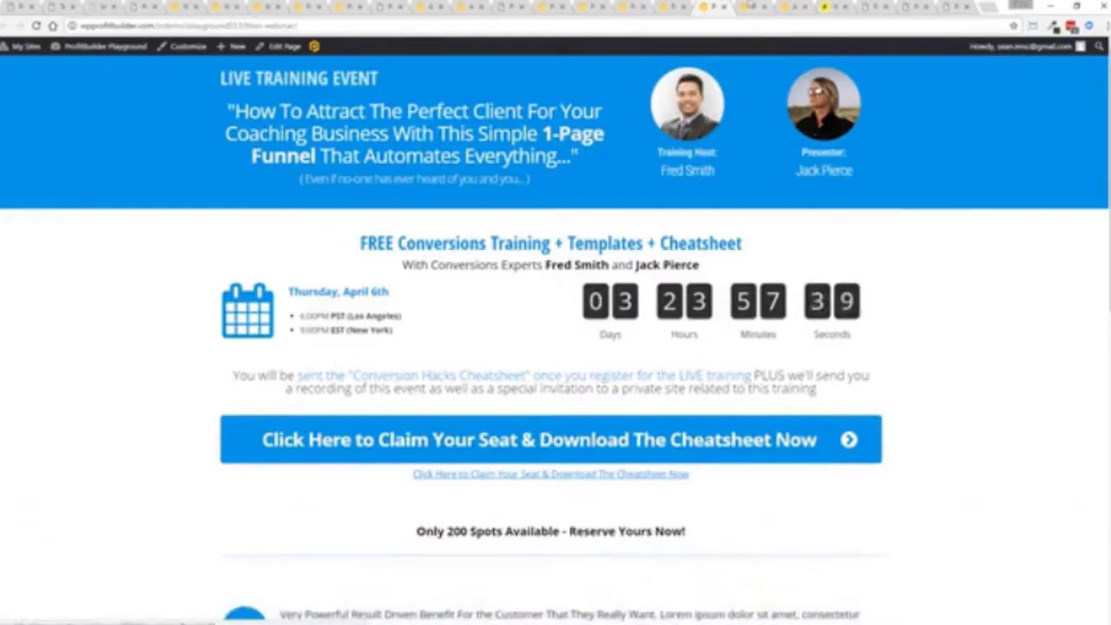
Step: View the weekly webinar registration page, then the Authority Rockstar homepage down to the "What EXACTLY is ProfitBuilder?" section
key("ctrl+Tab")
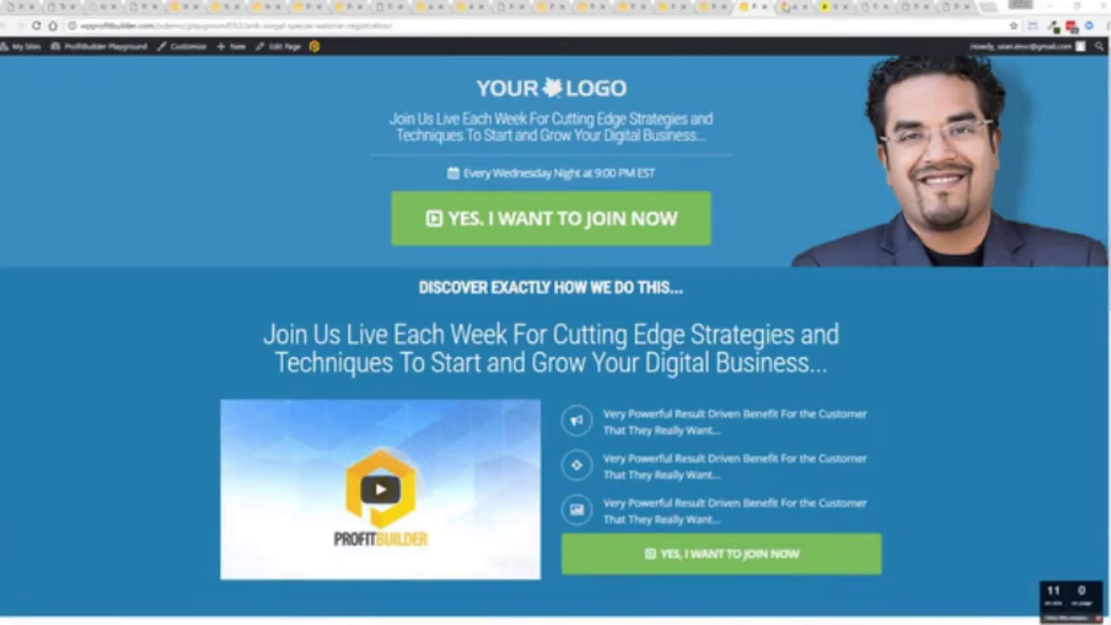
left_click(786, 7)
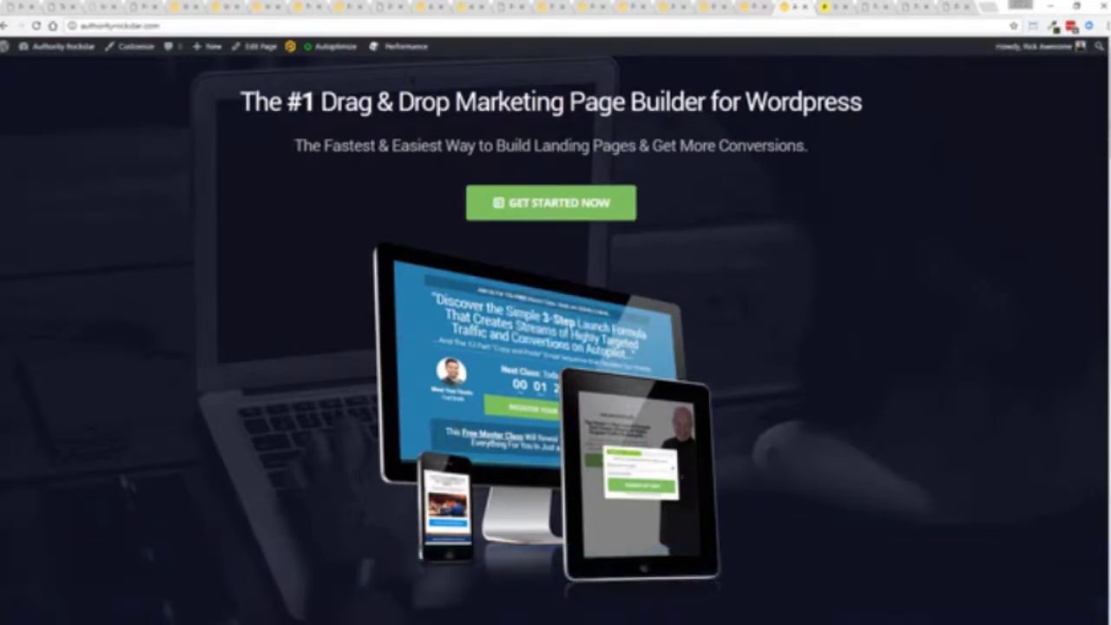
scroll(555, 330, "down", 5)
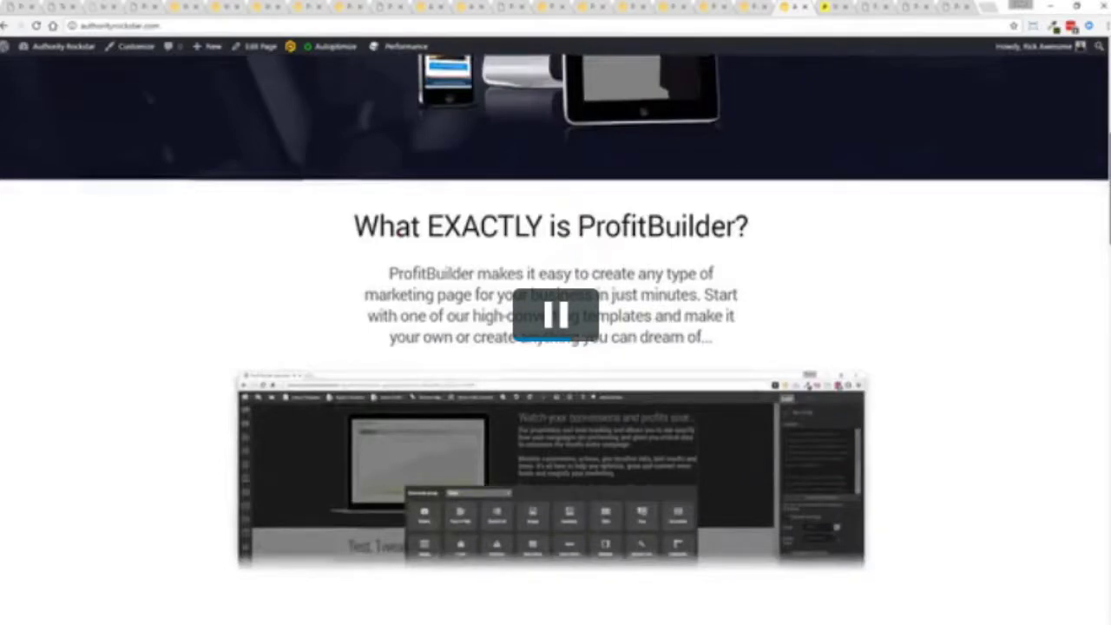
Step: Examine the Authority Rockstar homepage sections down to "Track & Manage Your Funnels", including their background images, and return to the hero banner
scroll(555, 338, "down", 2)
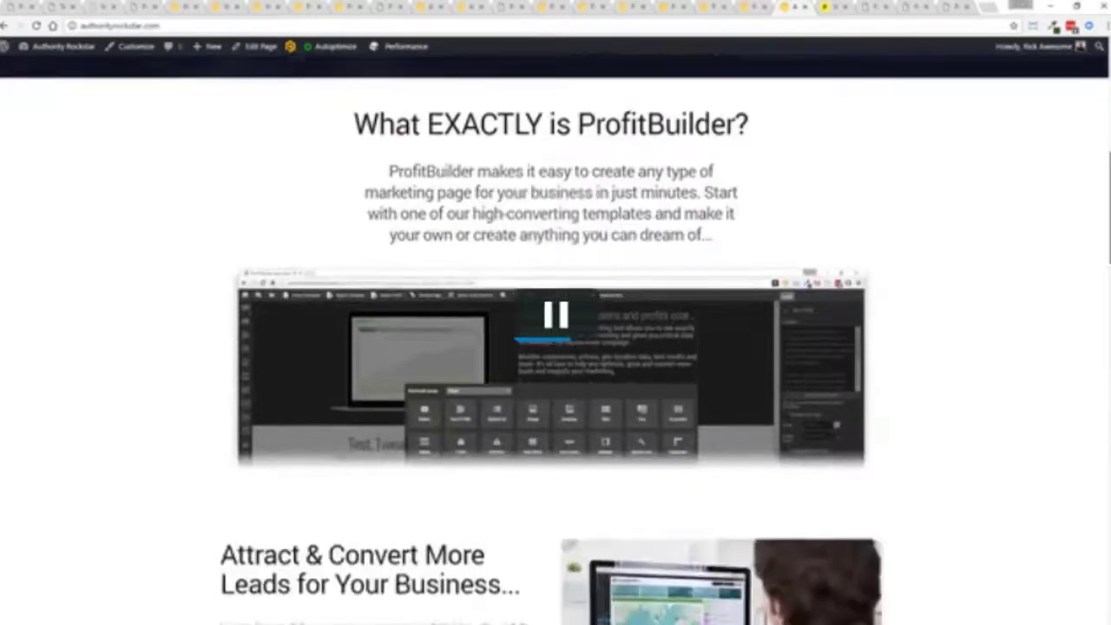
scroll(989, 360, "down", 4)
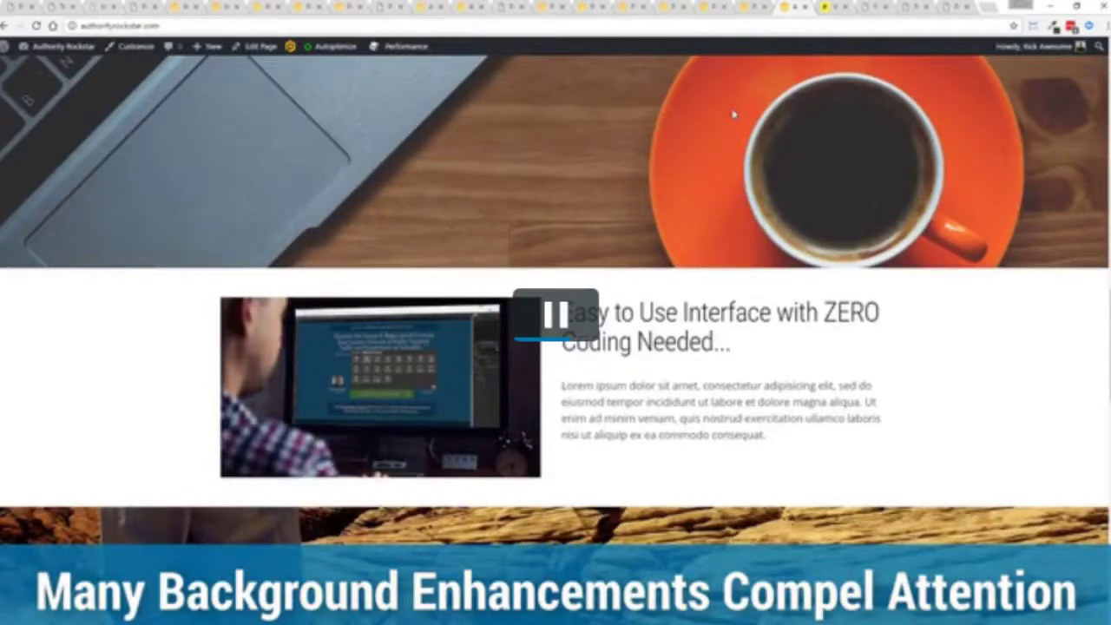
scroll(451, 142, "down", 15)
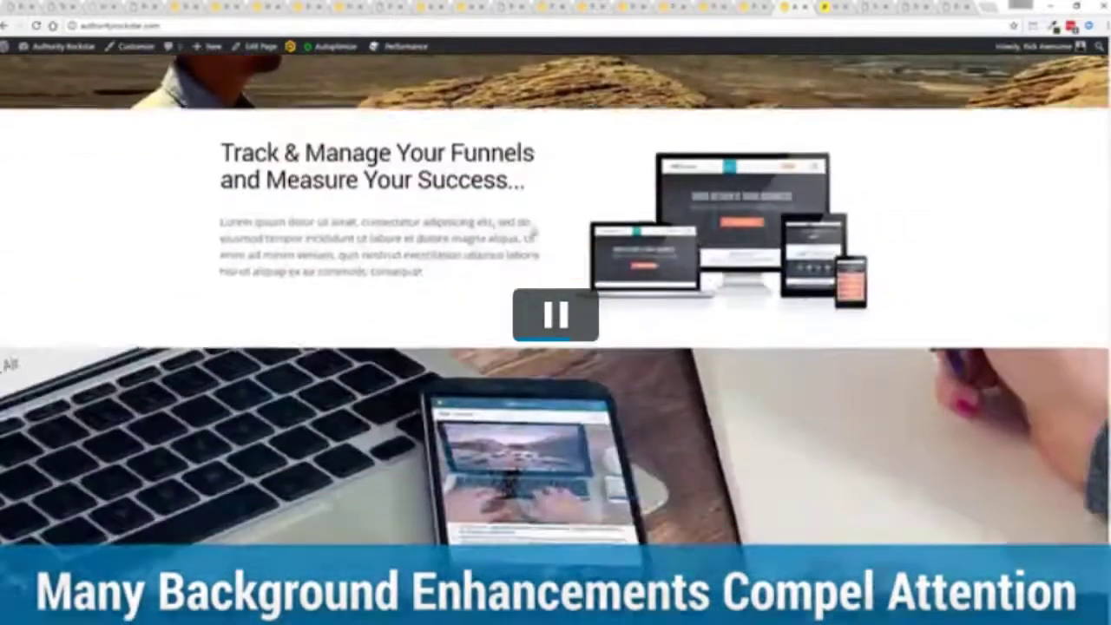
scroll(442, 241, "down", 5)
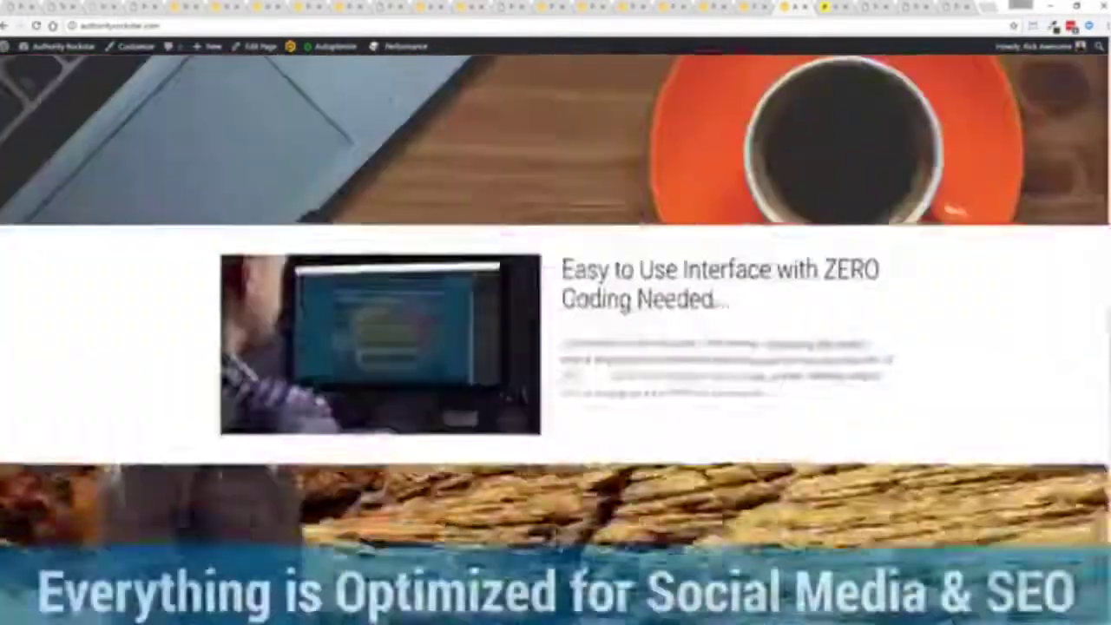
scroll(556, 312, "up", 15)
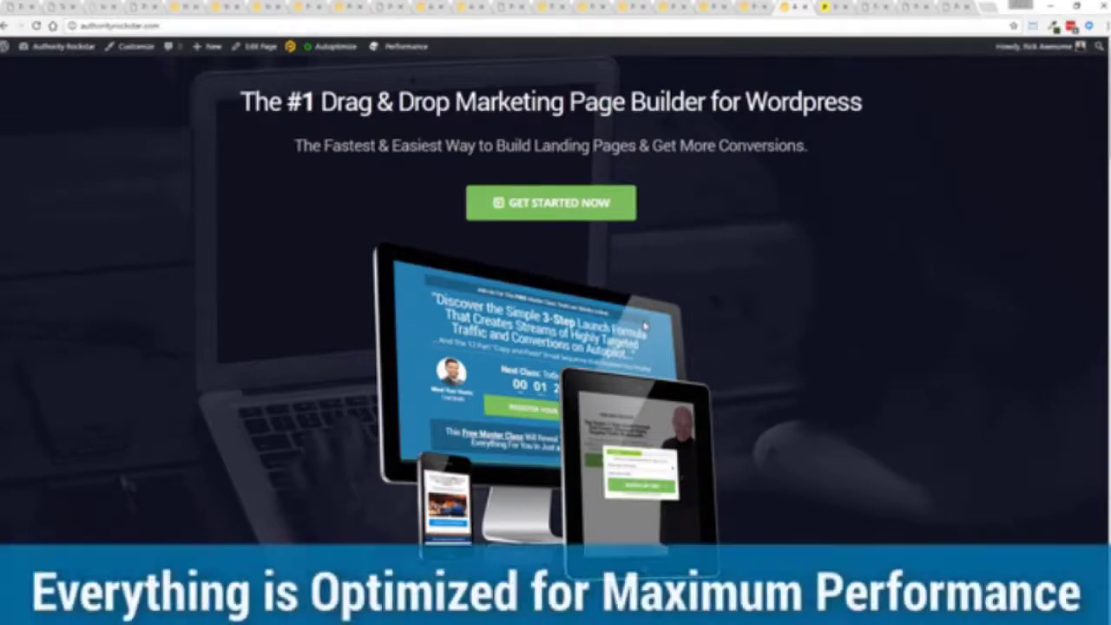
scroll(665, 263, "down", 4)
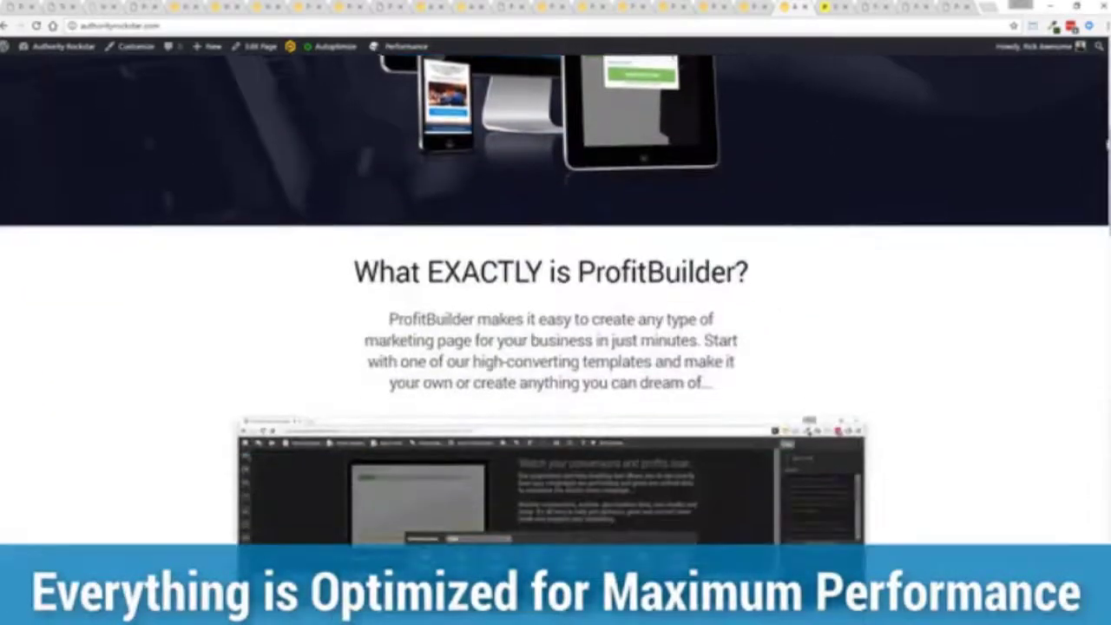
scroll(1098, 528, "down", 15)
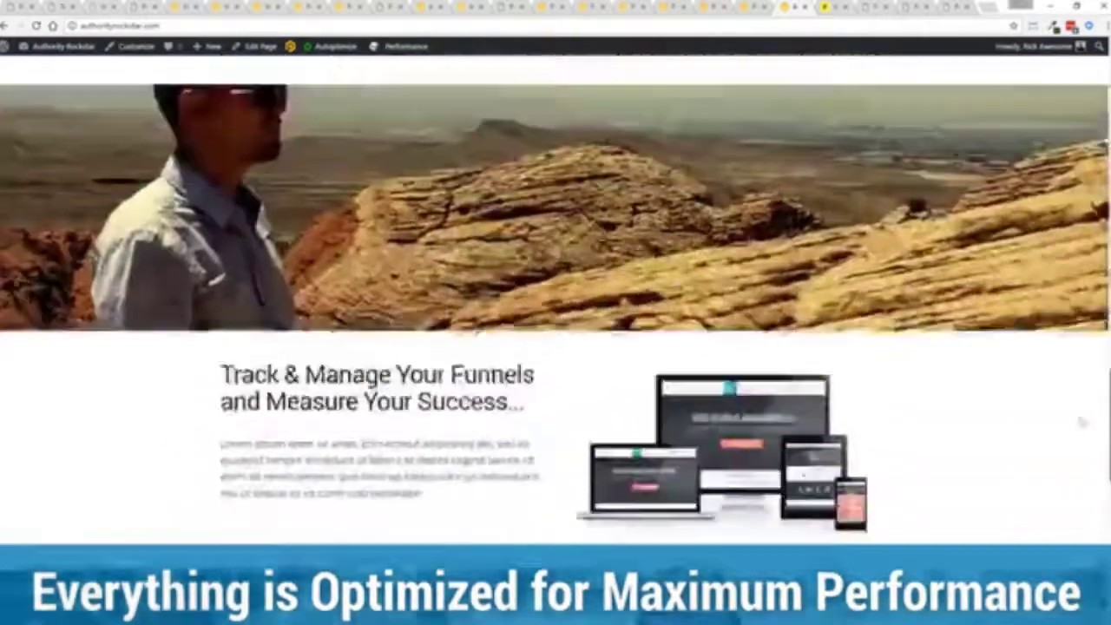
scroll(1098, 527, "up", 20)
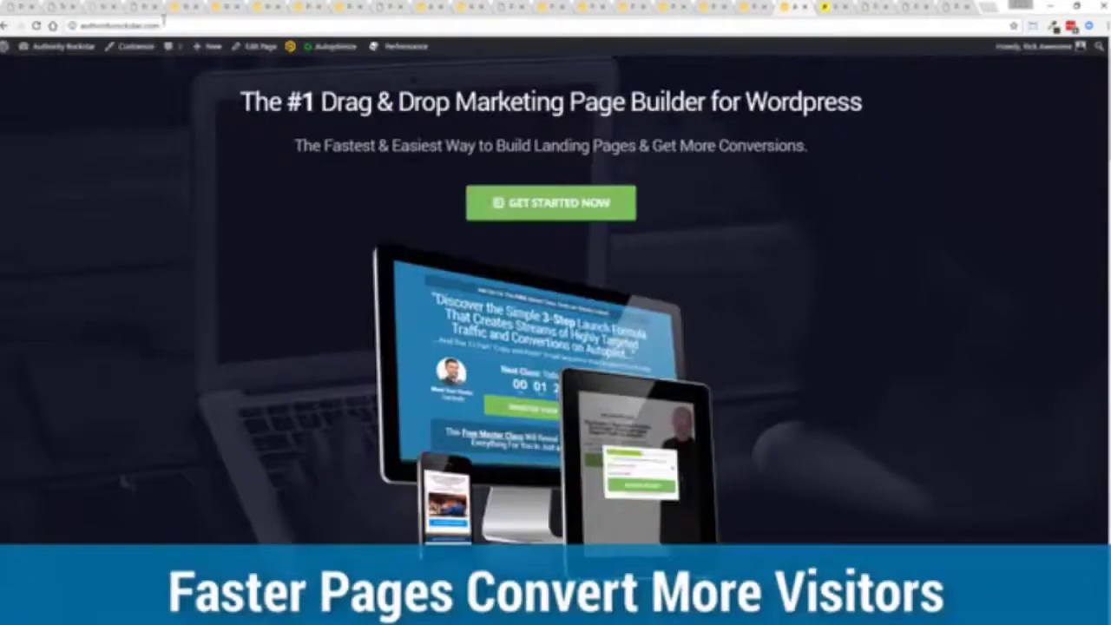
left_click(836, 6)
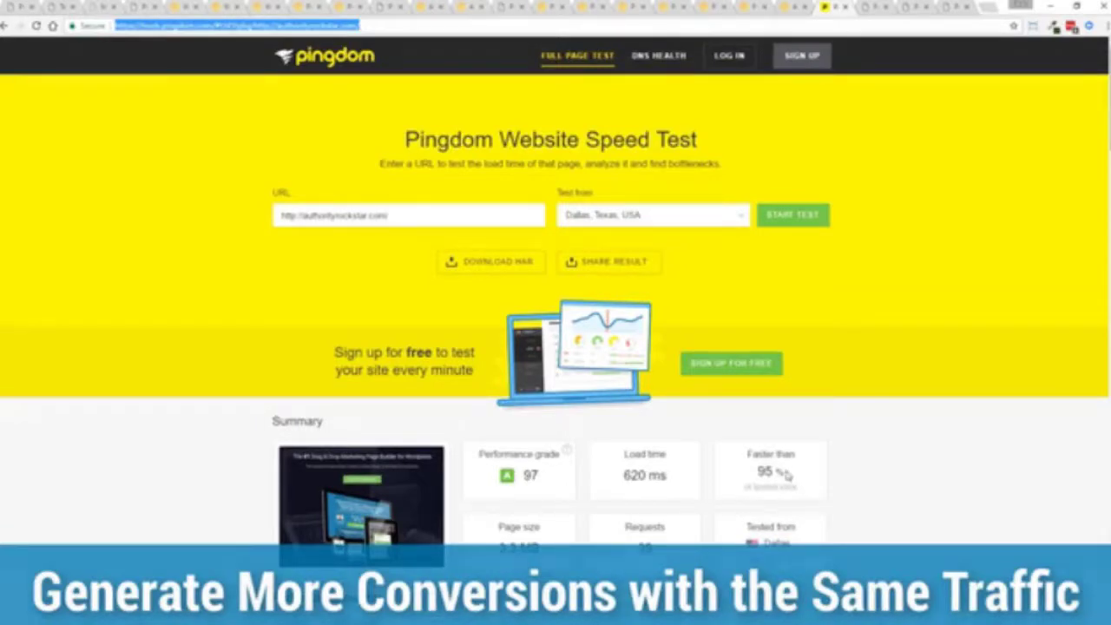
left_click_drag(669, 477, 624, 478)
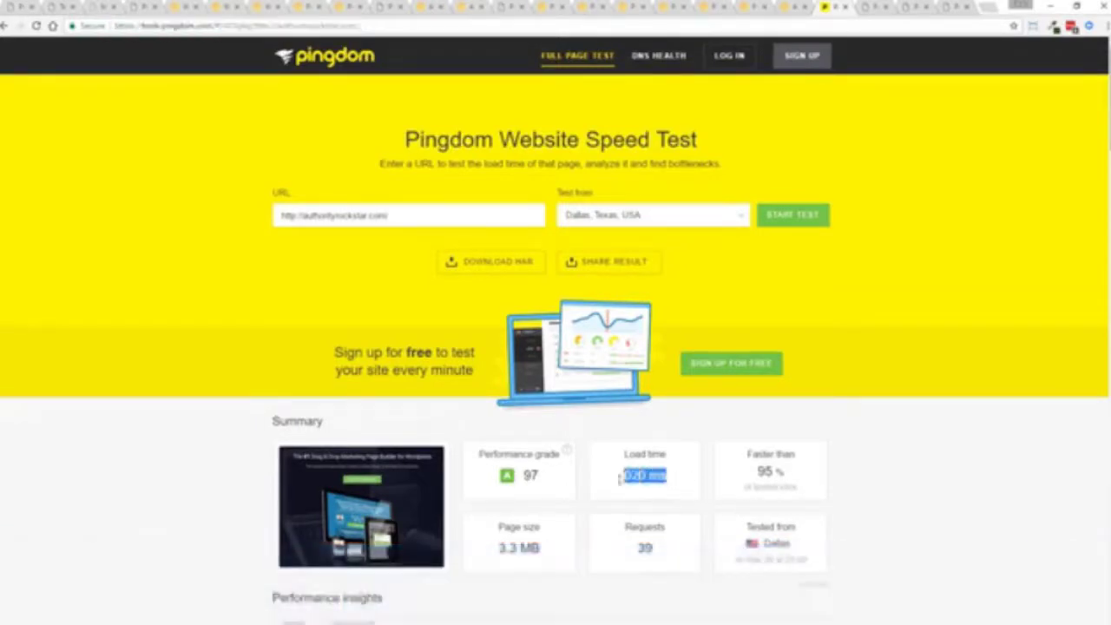
left_click(892, 491)
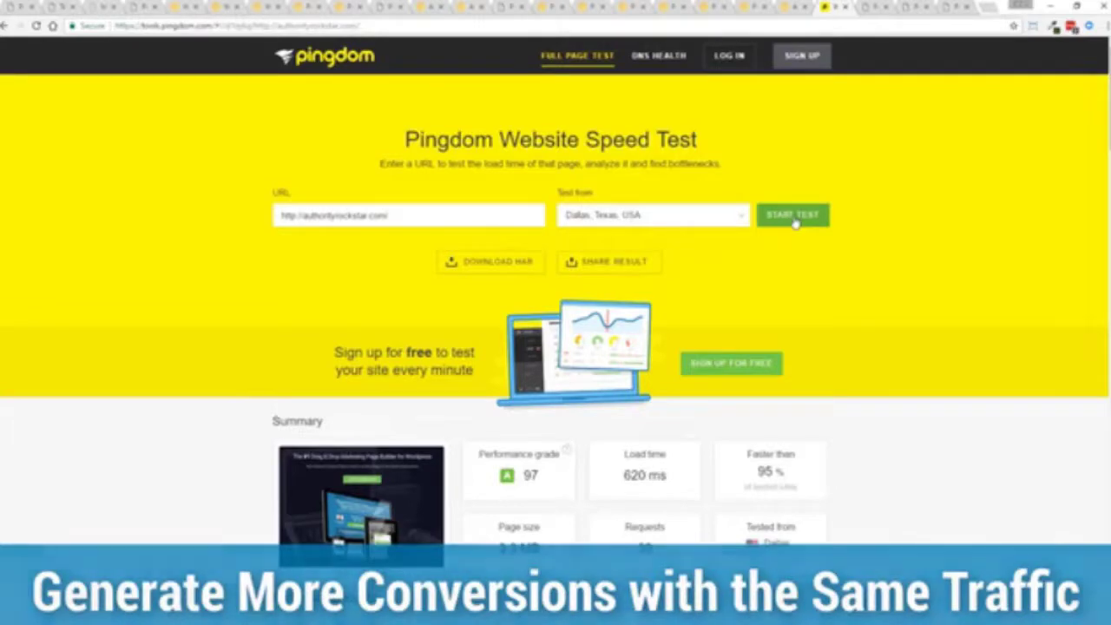
left_click(794, 219)
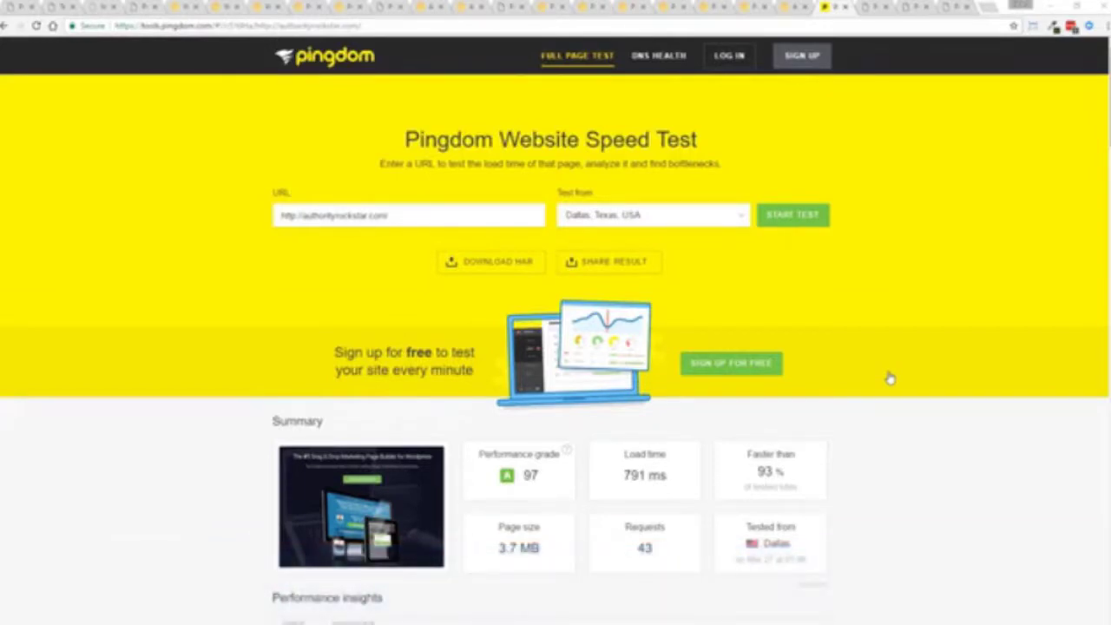
Step: Switch to ProfitBuilder's funnels overview and examine the statistics of the Krystal Clear and Titan Bootcamp funnels, including the two Titan Webinar variants
left_click(874, 8)
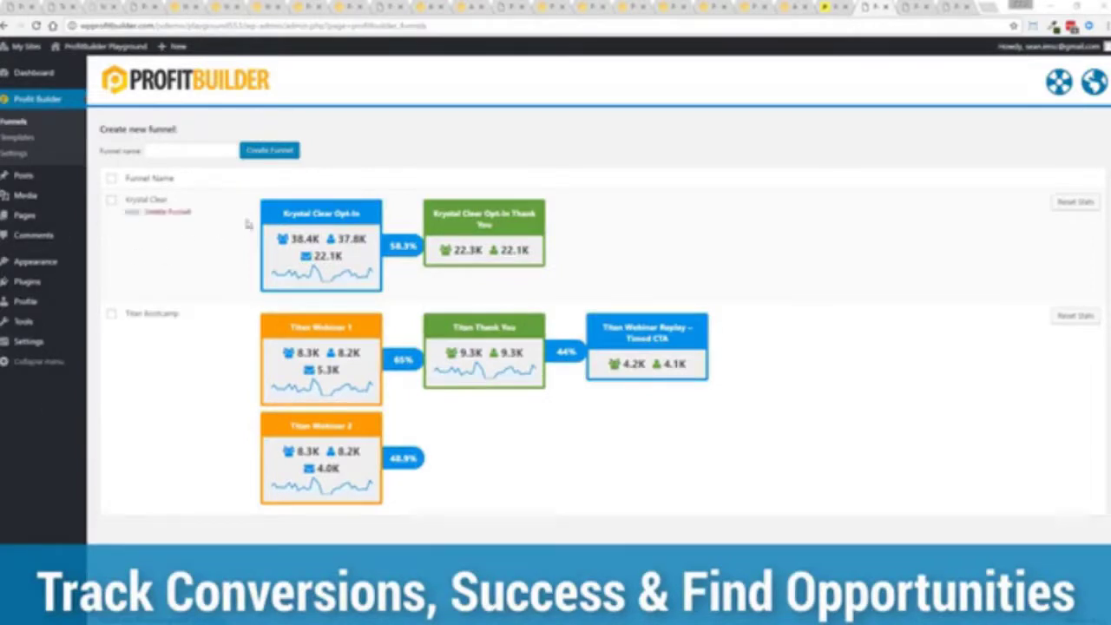
mouse_move(228, 212)
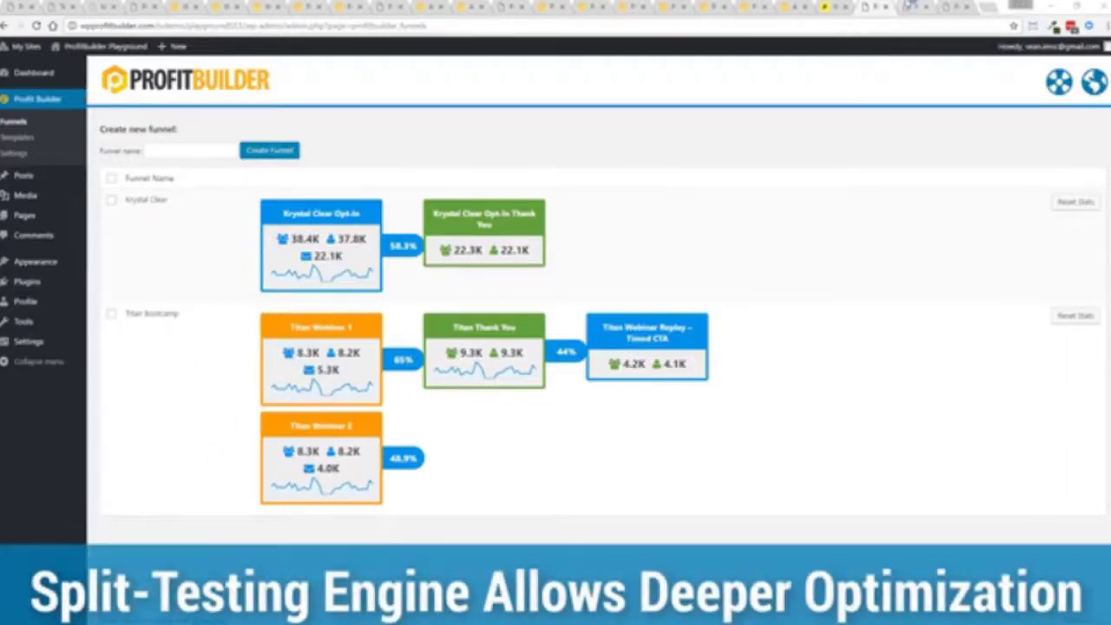
left_click(907, 7)
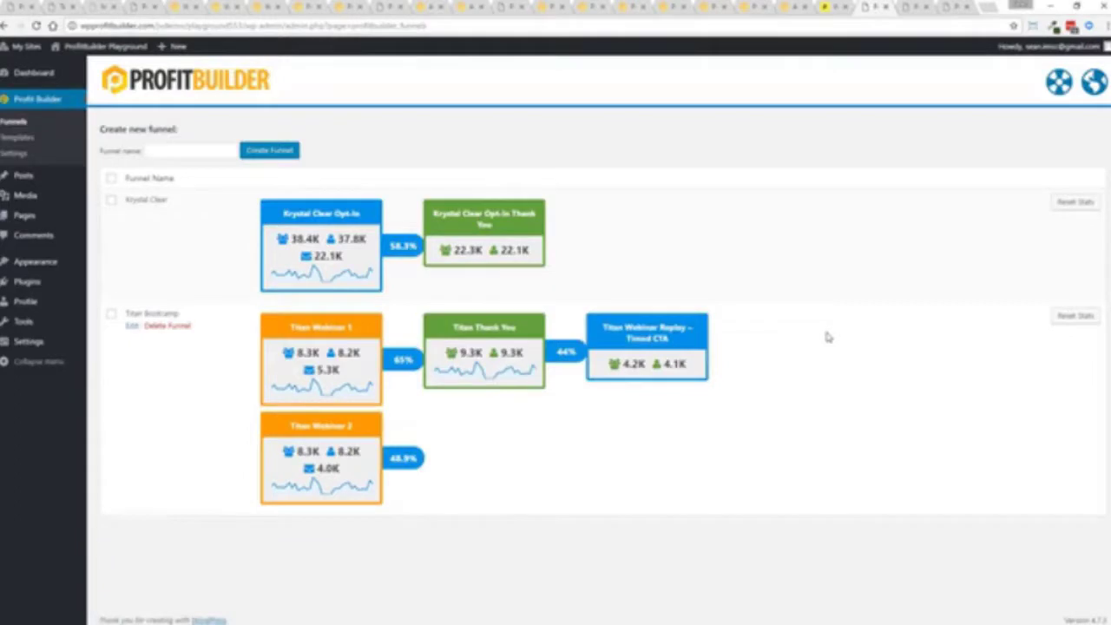
mouse_move(342, 371)
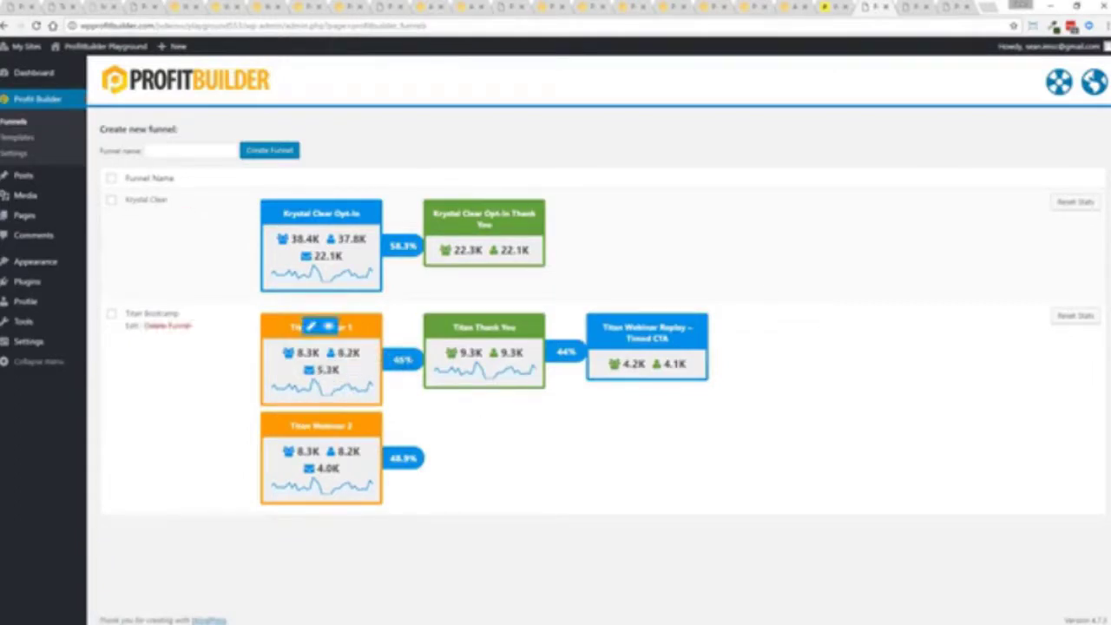
mouse_move(386, 477)
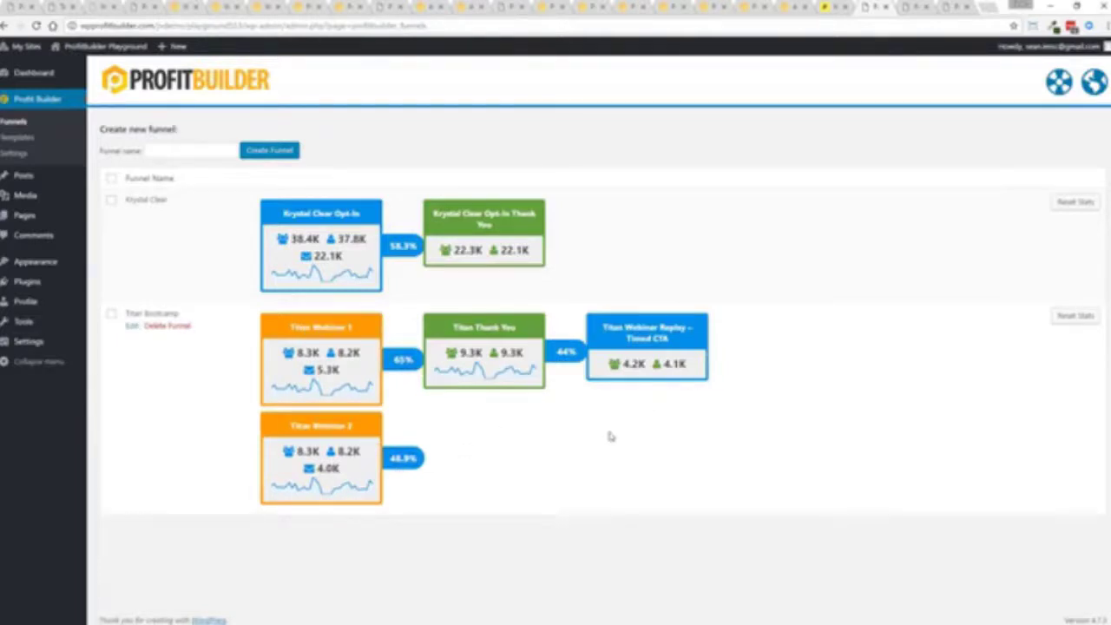
Step: Open the weekly webinar registration page in the ProfitBuilder editor and bring up its A/B test settings
left_click(749, 7)
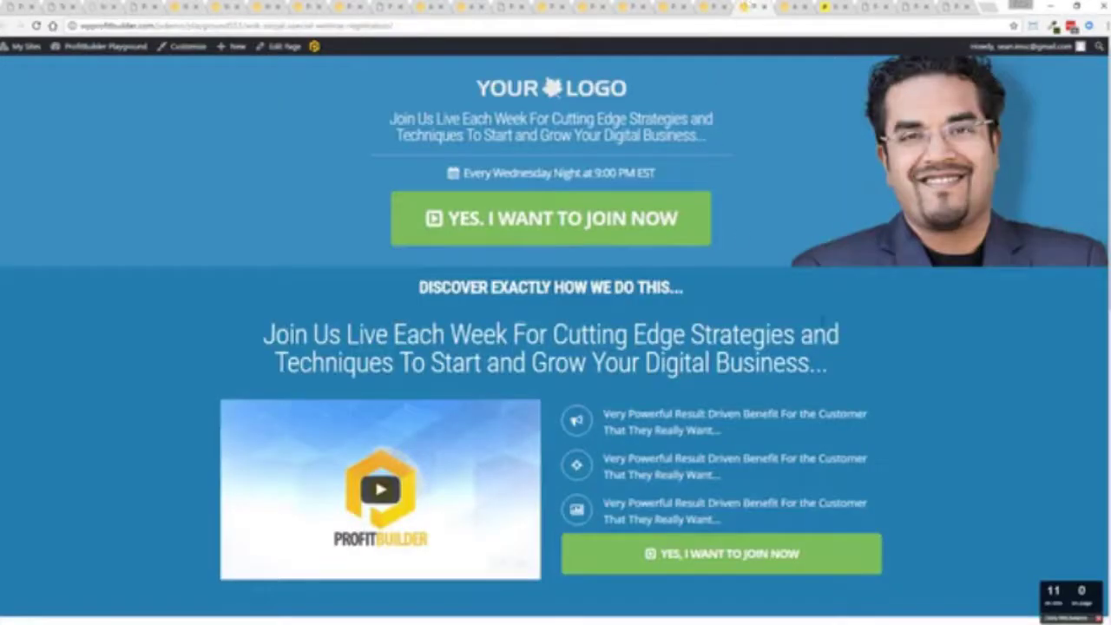
left_click(316, 48)
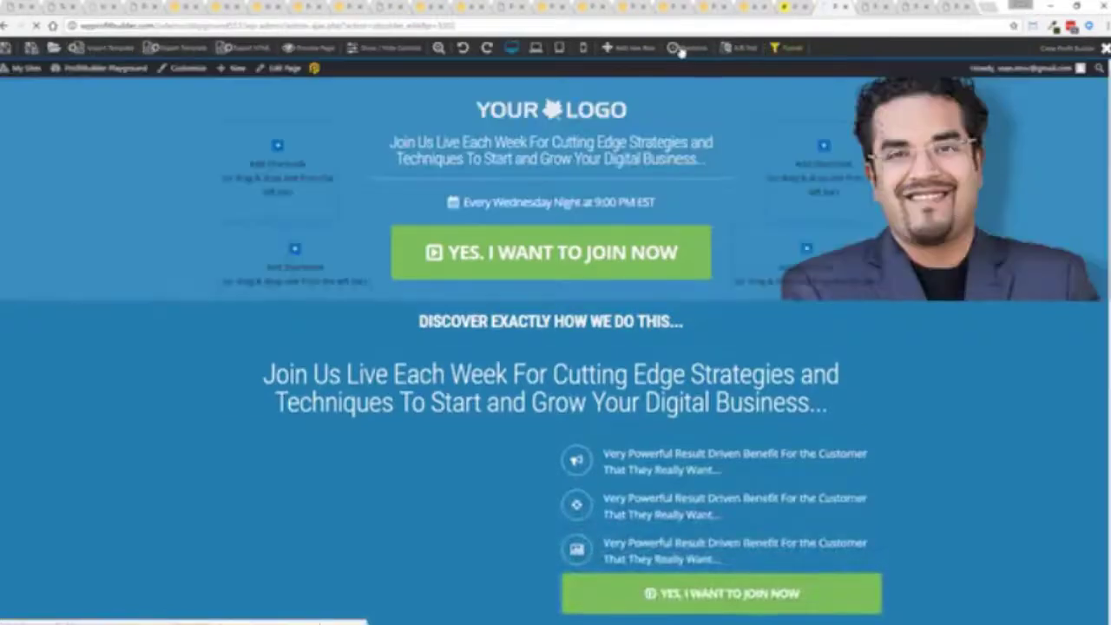
left_click(744, 50)
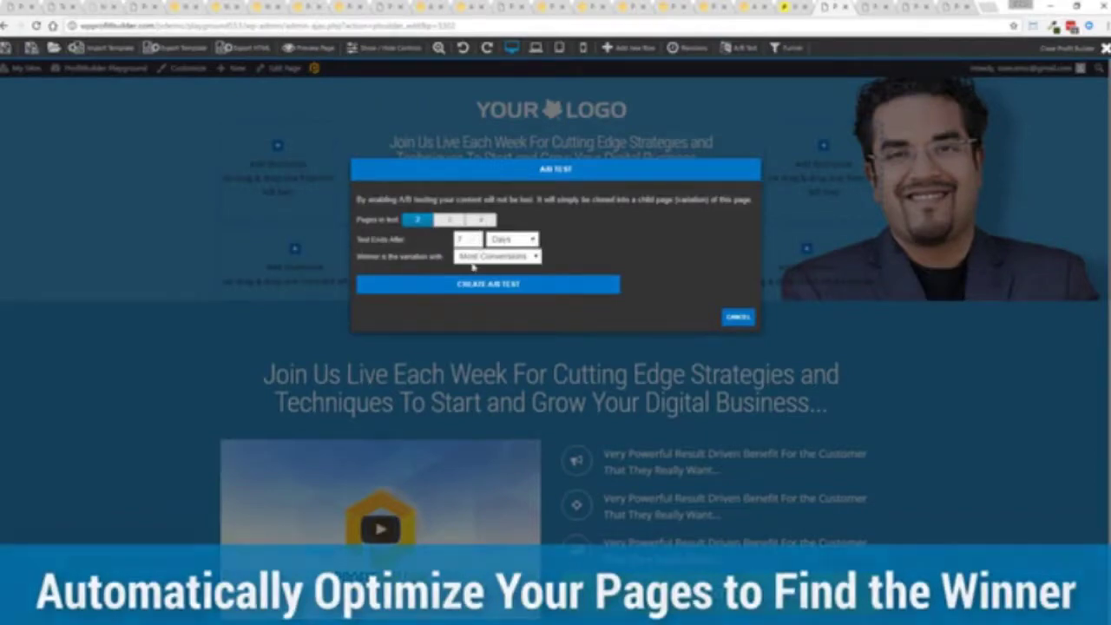
Step: Check the winner criteria for the A/B test, keep Most Conversions, cancel without creating the test and close the sign-up popup
left_click(497, 257)
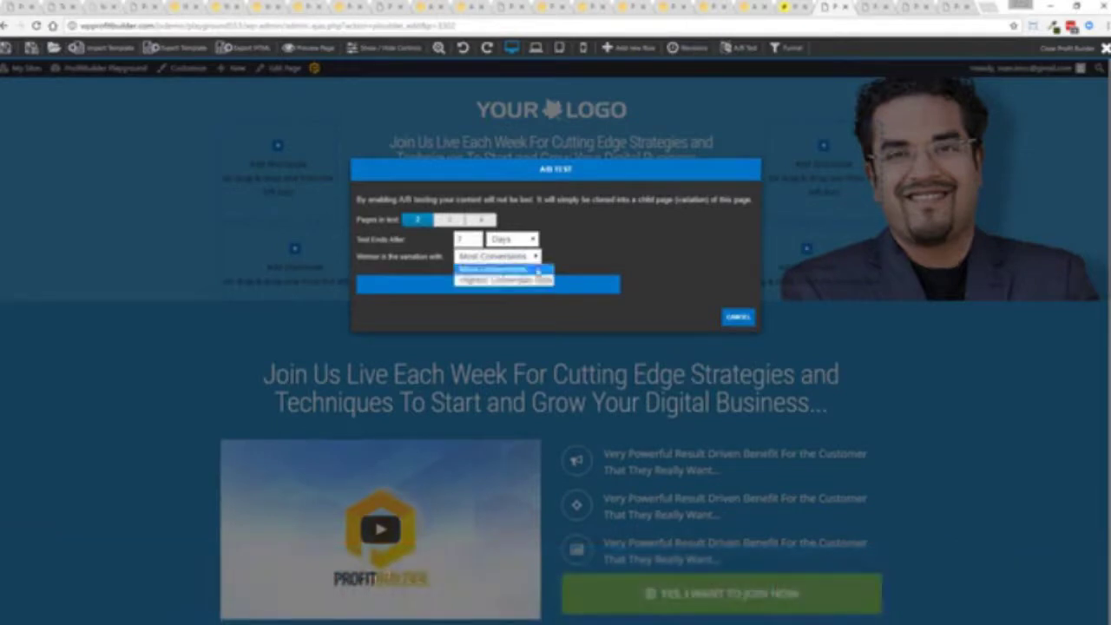
left_click(499, 269)
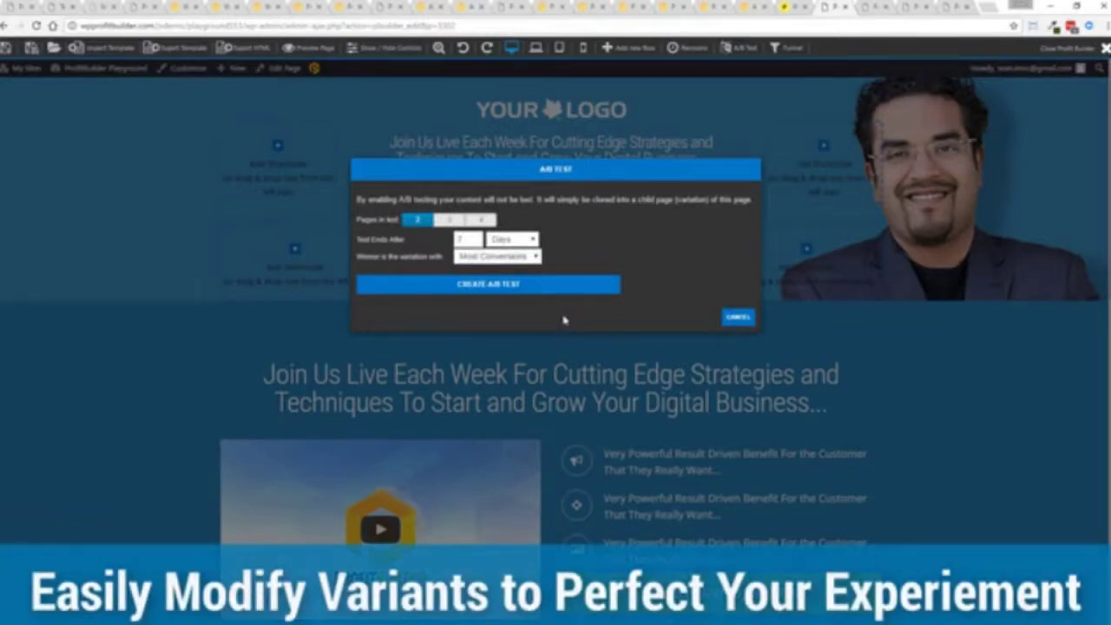
left_click(737, 317)
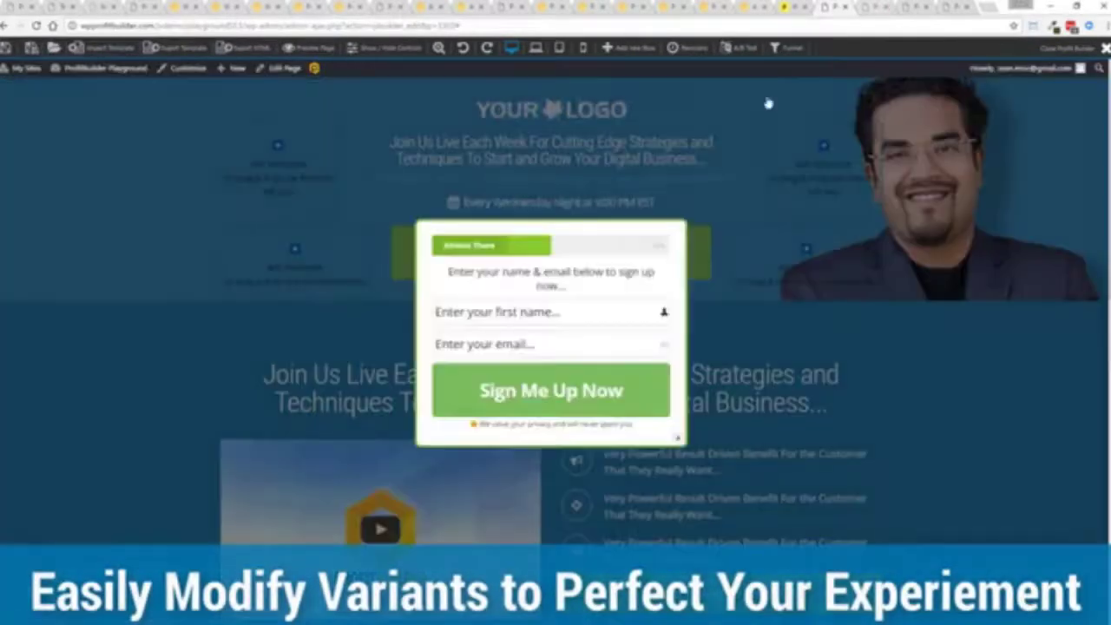
left_click(681, 437)
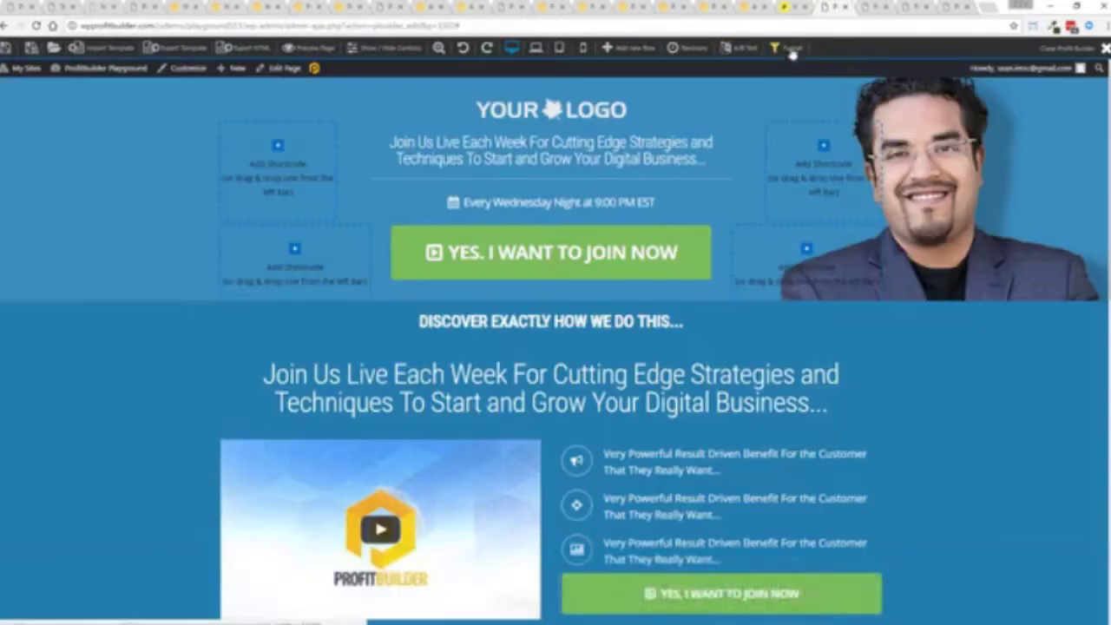
Step: Create a new funnel named "Test Funnel" in the page's Funnel Editor
left_click(791, 49)
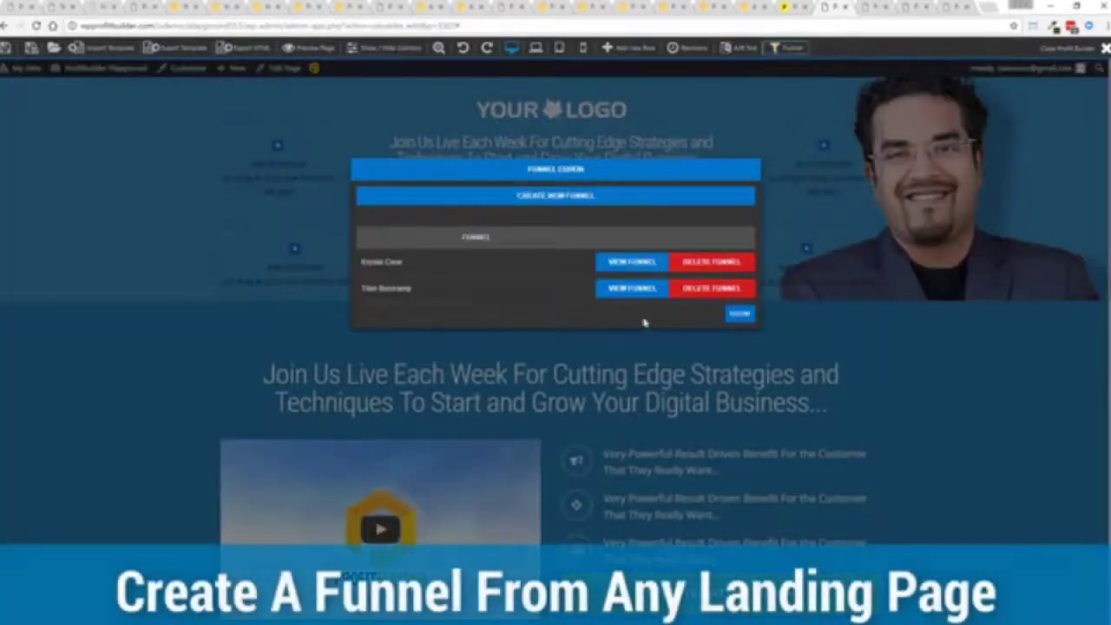
left_click(536, 195)
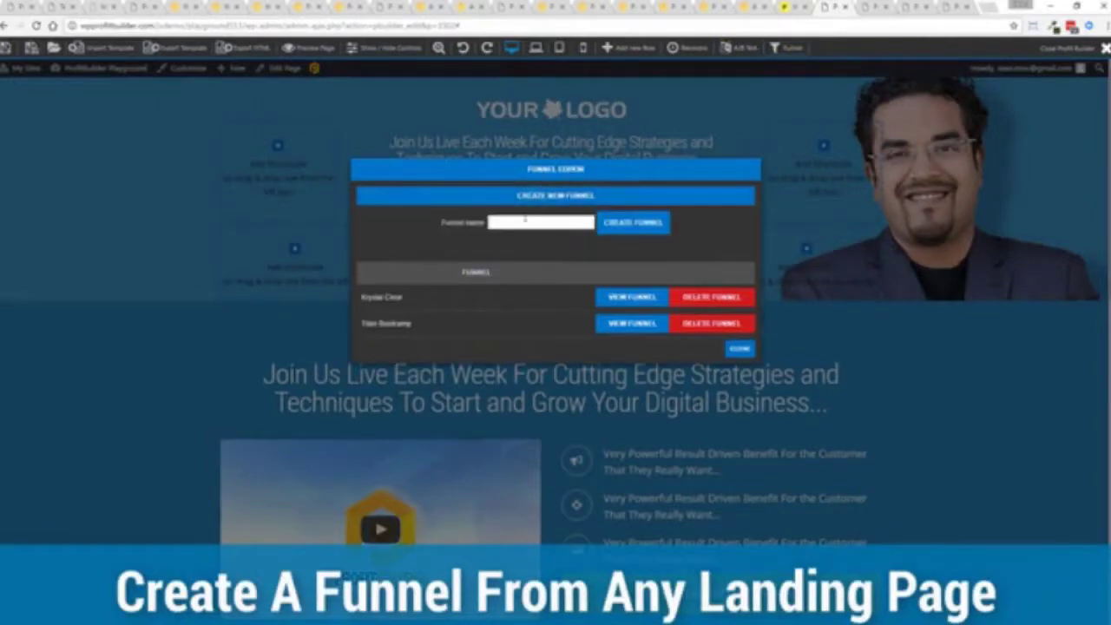
left_click(518, 222)
type("Test F")
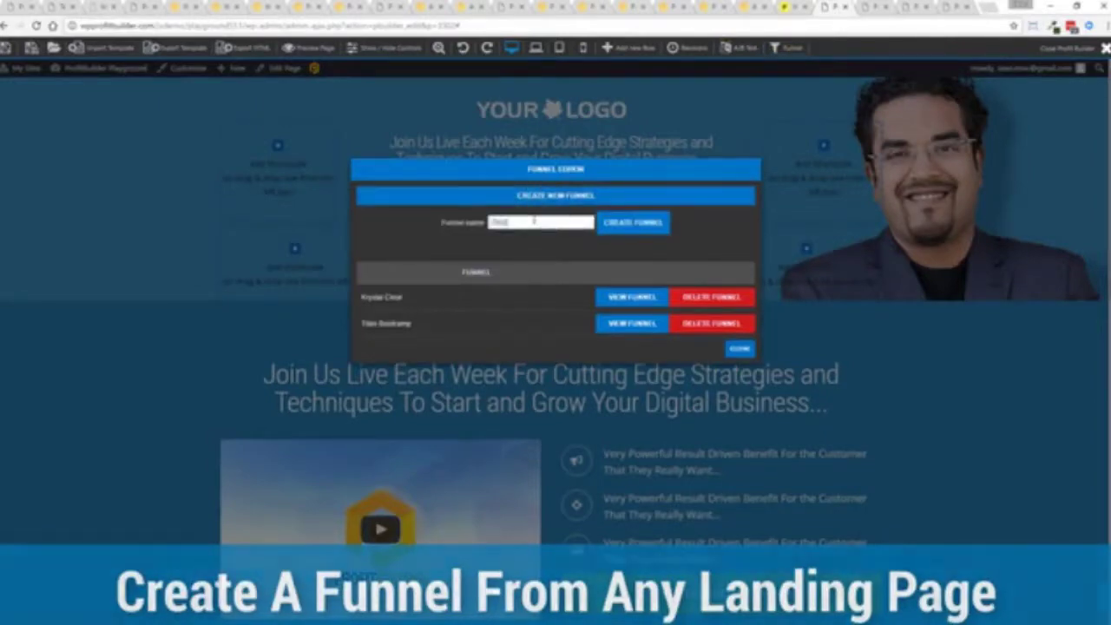
type("unnel")
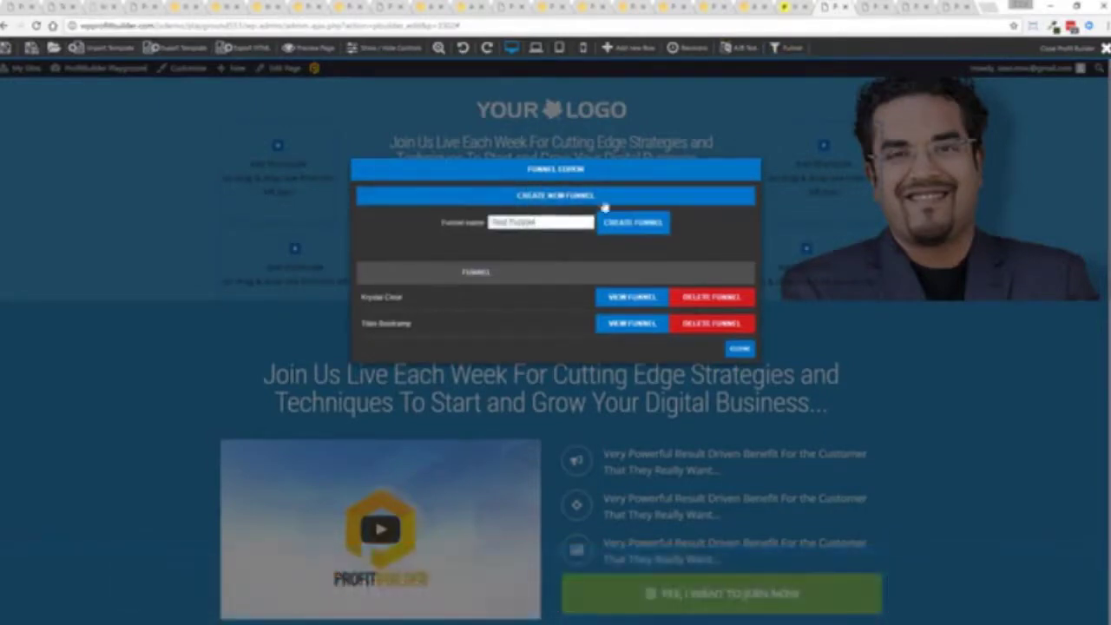
left_click(631, 224)
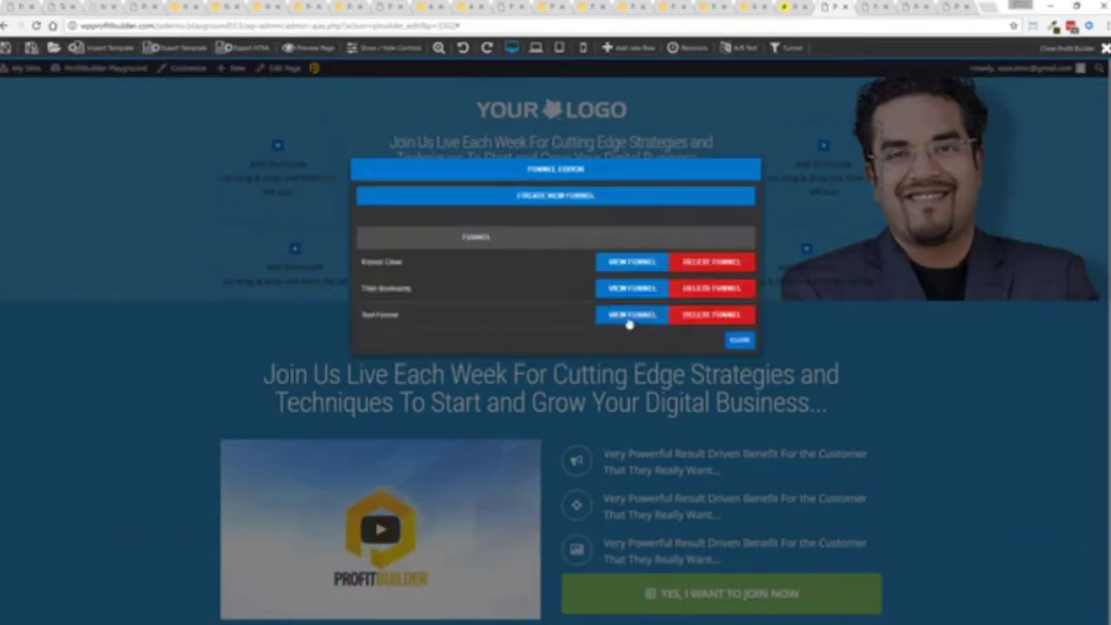
Step: Add the current webinar registration page to Test Funnel and close the Funnel Editor
left_click(631, 316)
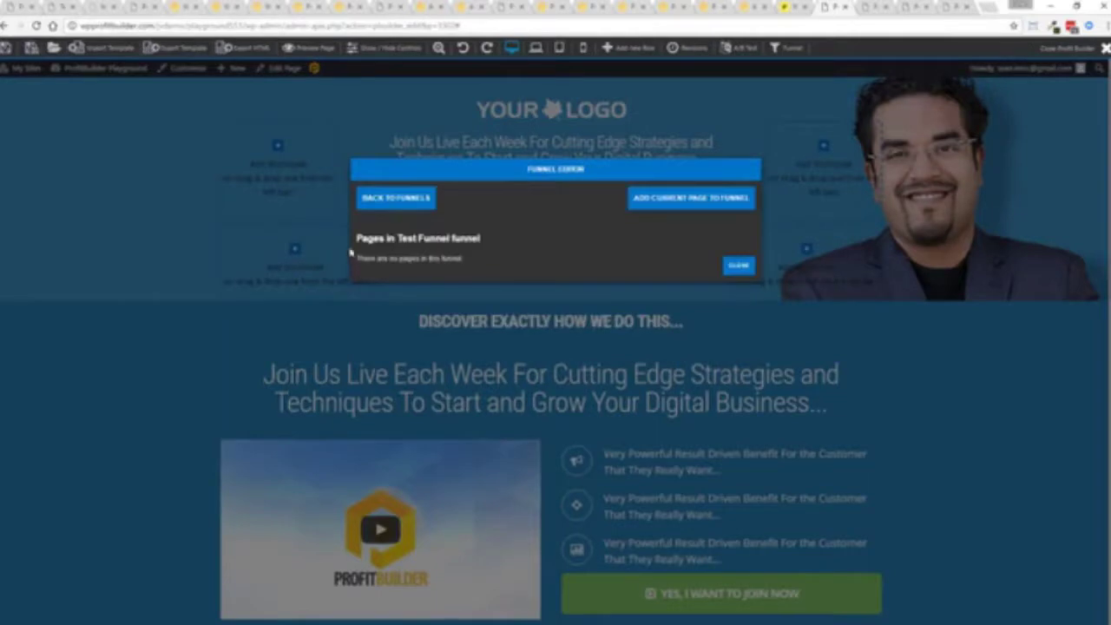
left_click(687, 206)
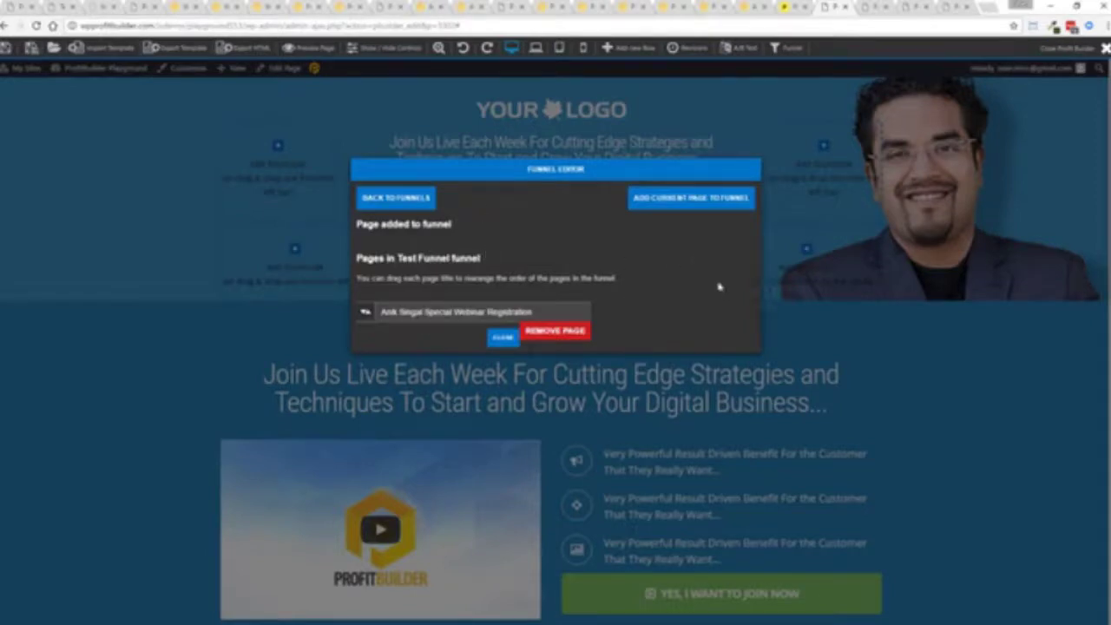
left_click(503, 339)
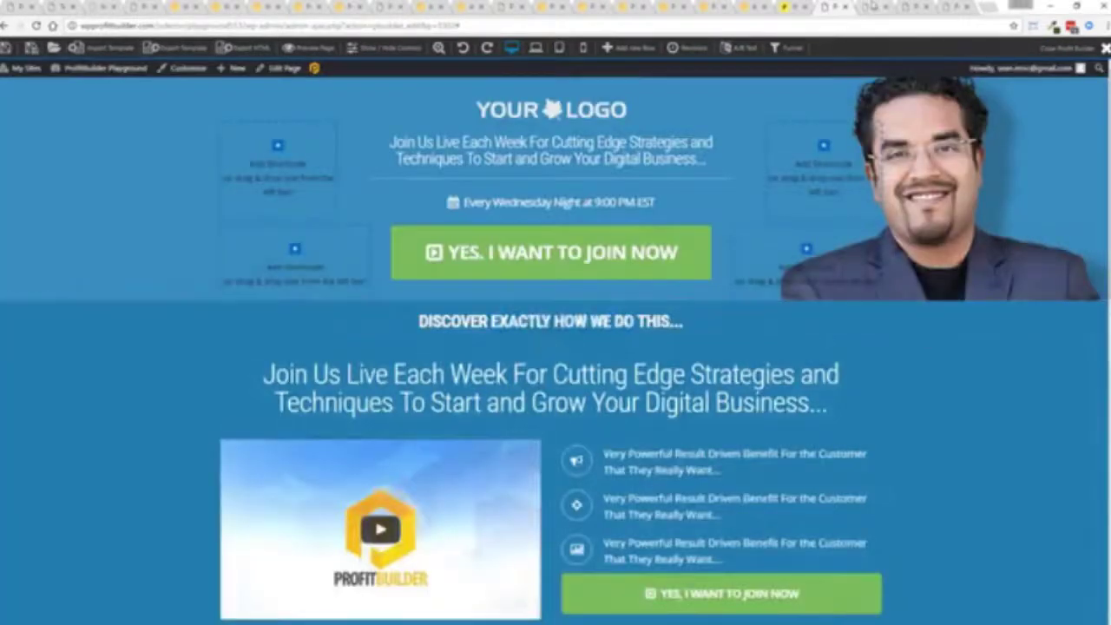
Step: Return to the funnels overview, reload it and open the Titan Bootcamp funnel for editing
left_click(870, 7)
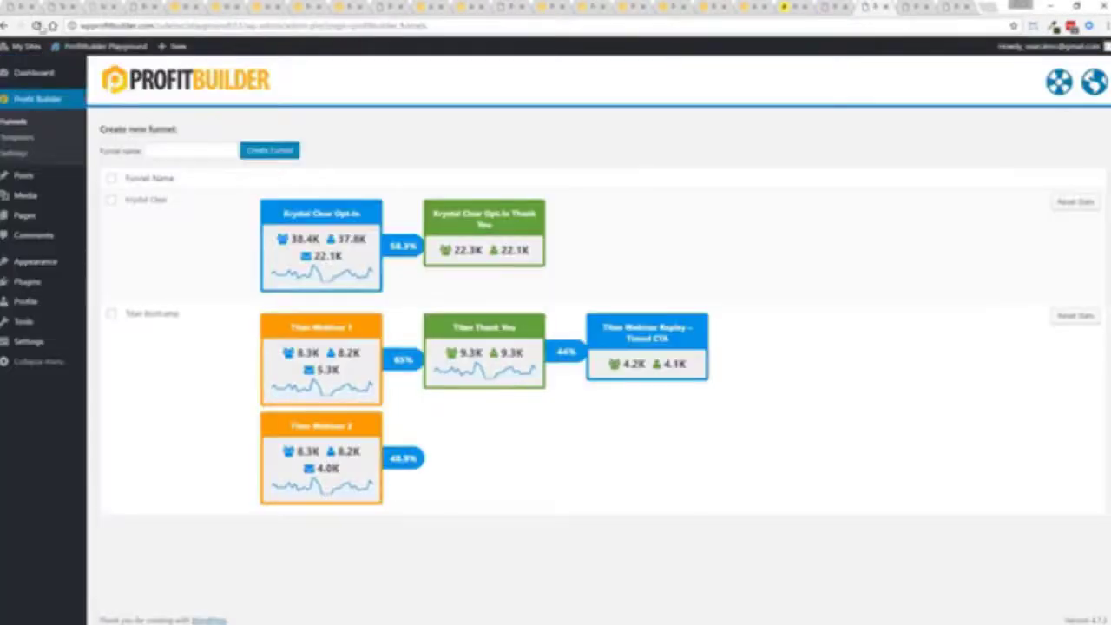
left_click(36, 25)
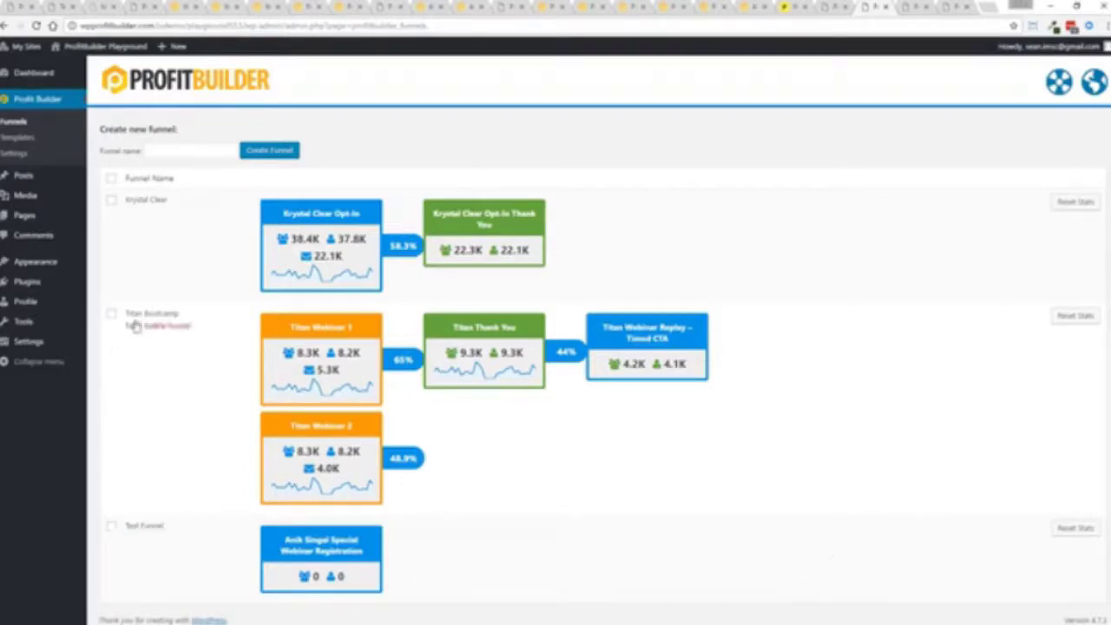
left_click(131, 326)
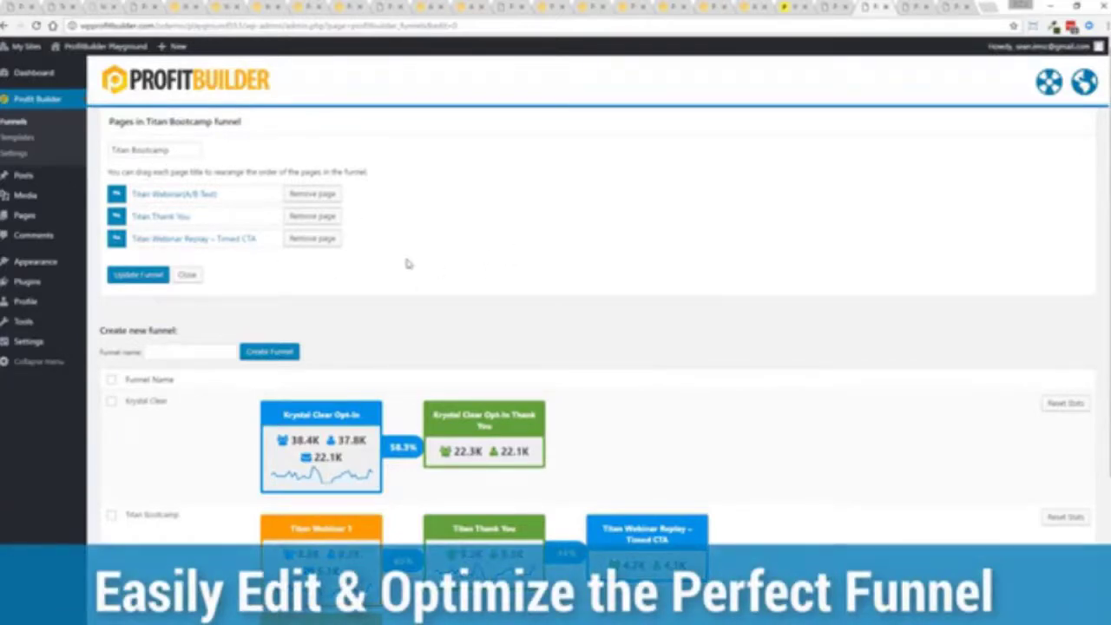
Step: Close the Titan Bootcamp funnel editor and review the A/B test variations and funnel settings on the Titan Webinar edit page
left_click(189, 276)
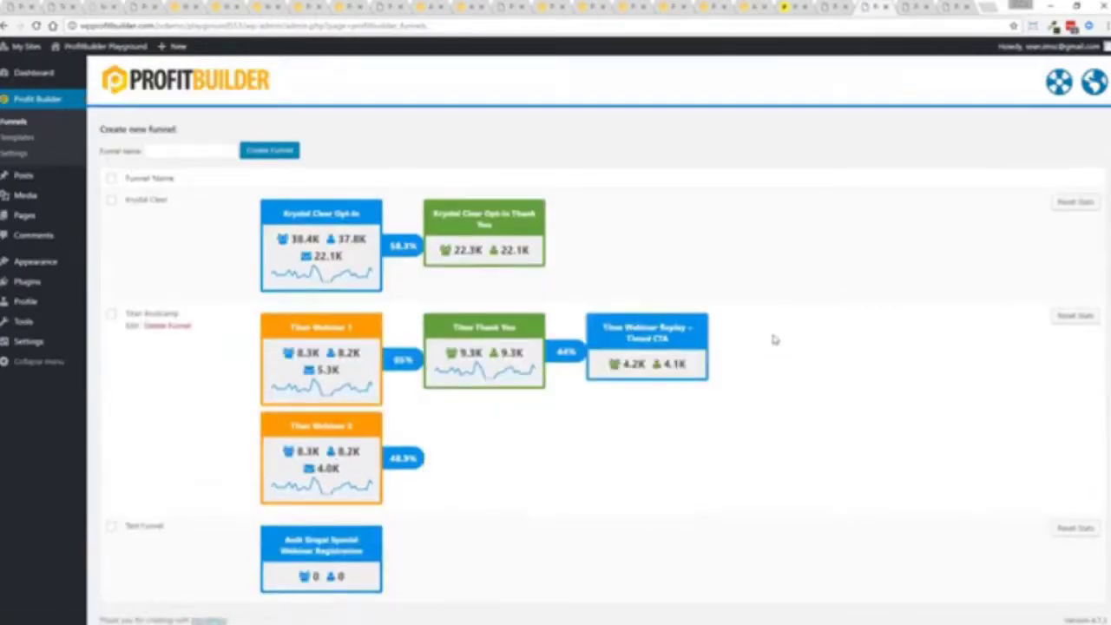
left_click(908, 7)
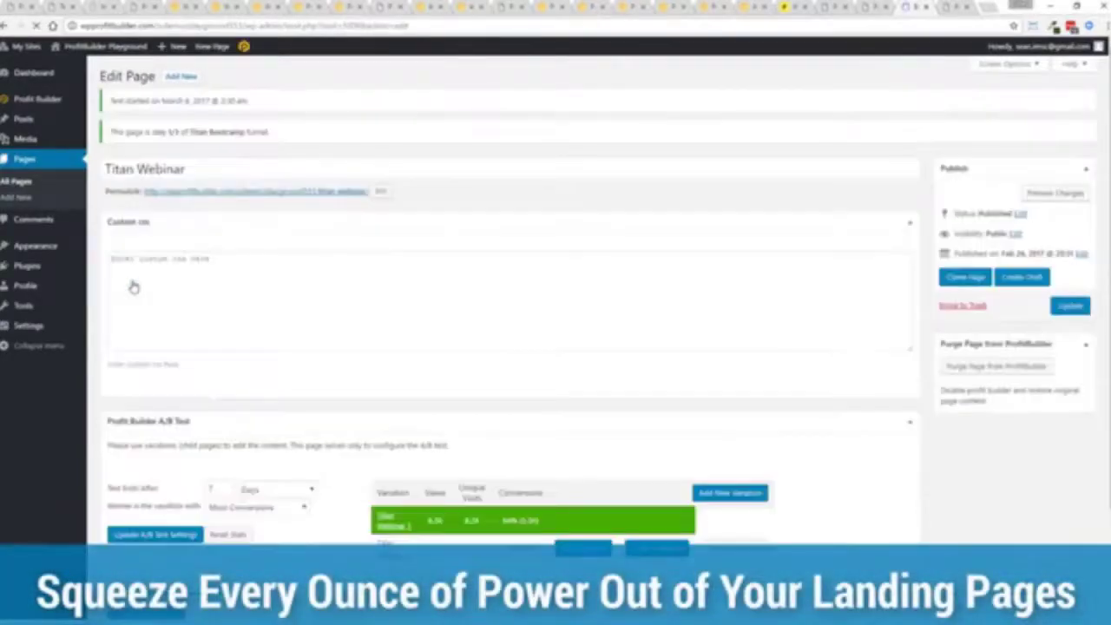
scroll(473, 230, "down", 2)
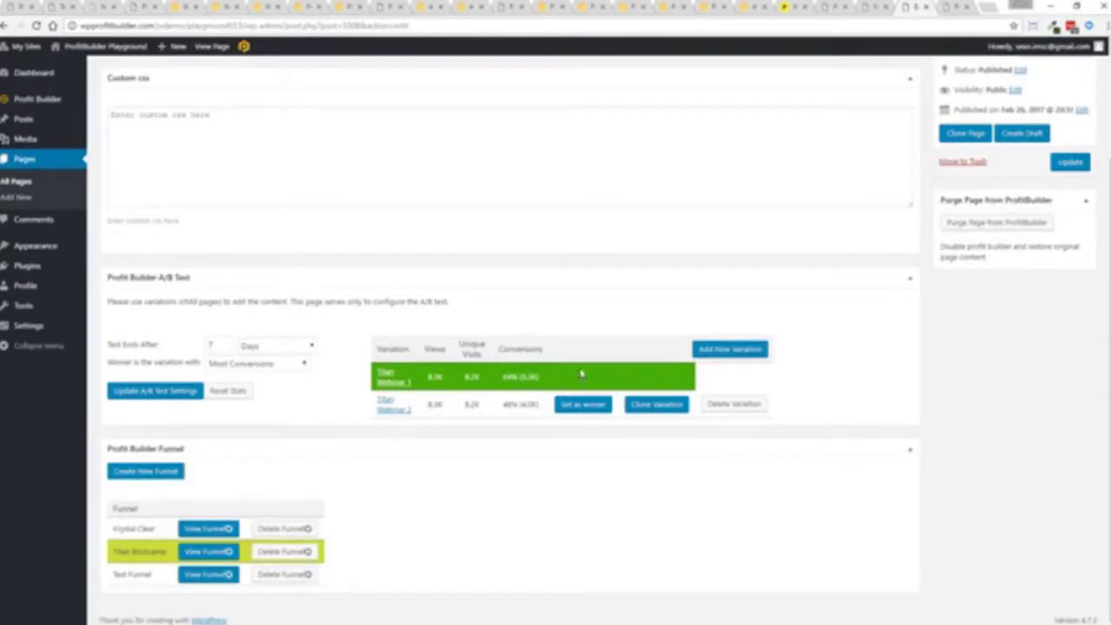
scroll(579, 371, "up", 3)
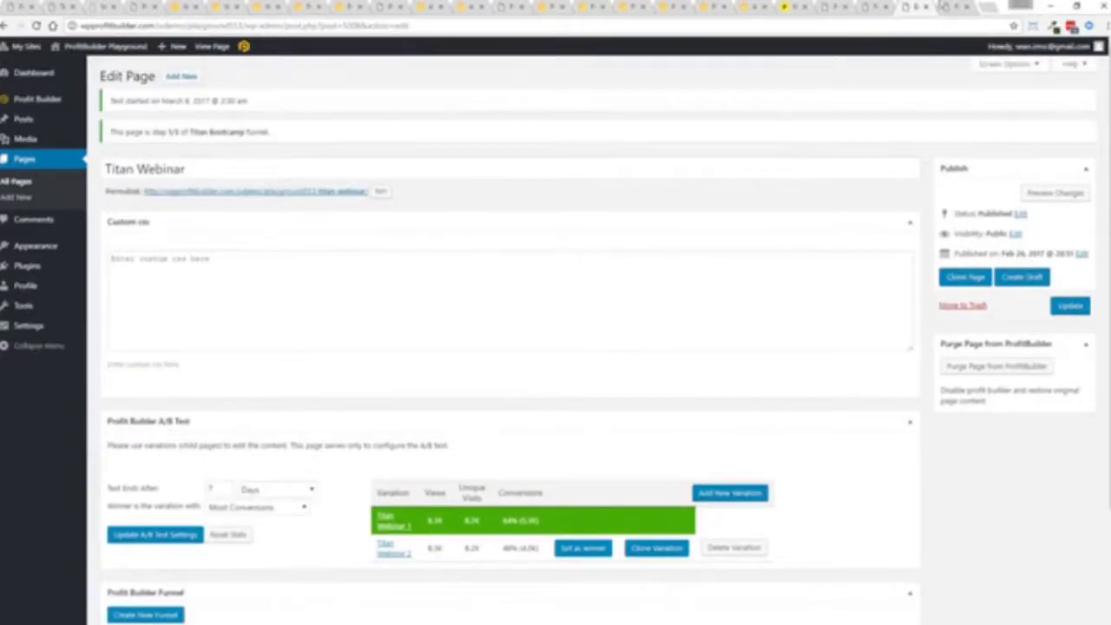
Step: Revisit the marketing agency landing page in the editor and browse the ProfitBuilder template library
left_click(955, 7)
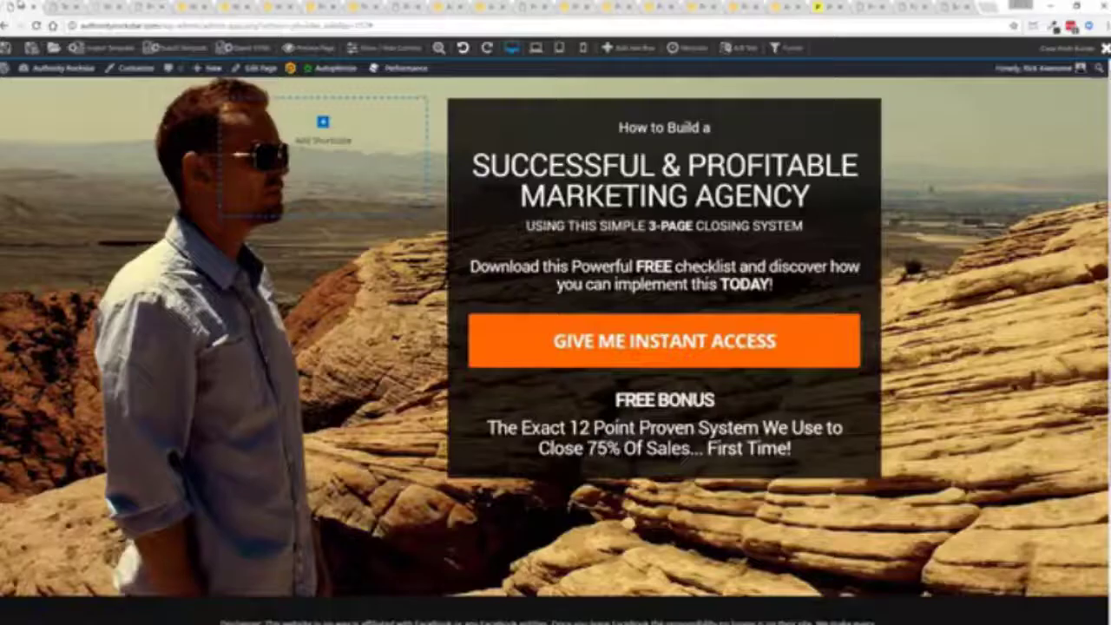
mouse_move(96, 82)
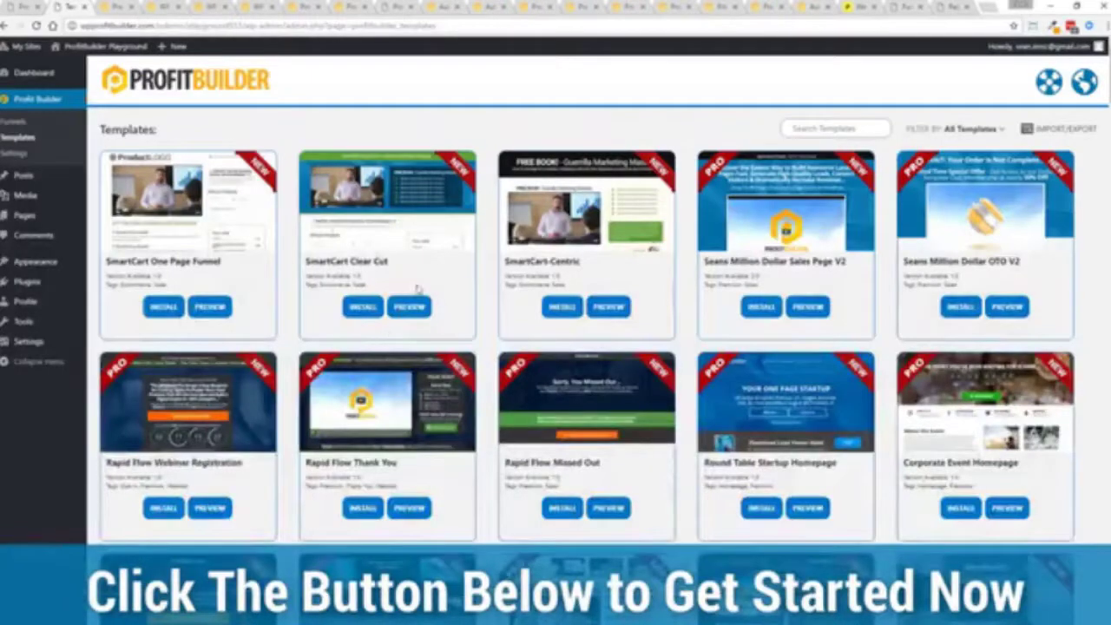
scroll(417, 290, "down", 3)
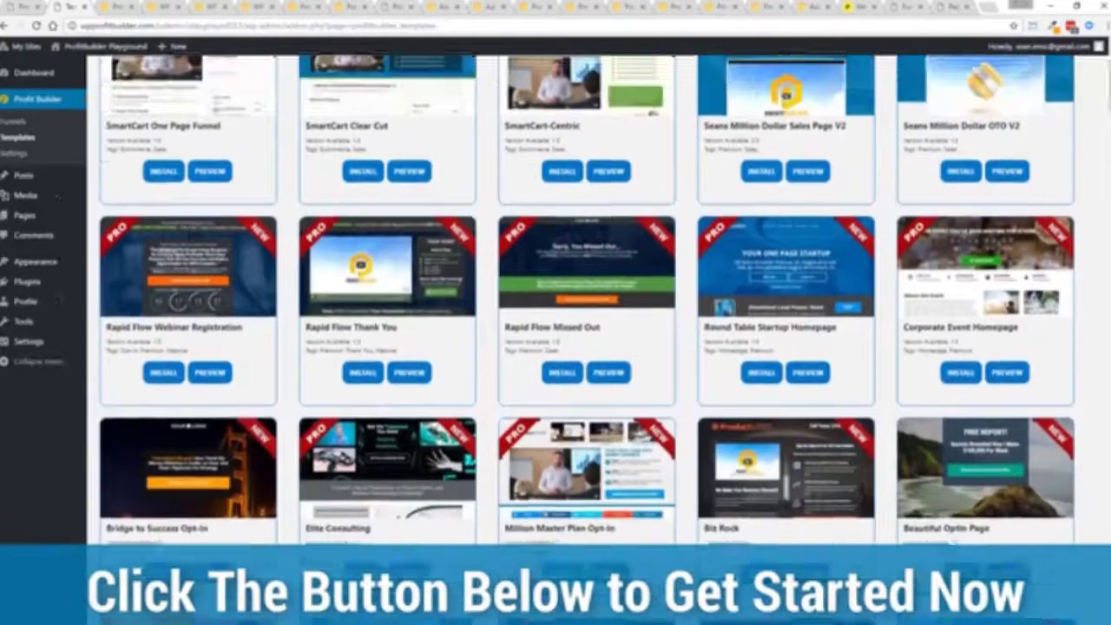
scroll(404, 295, "up", 2)
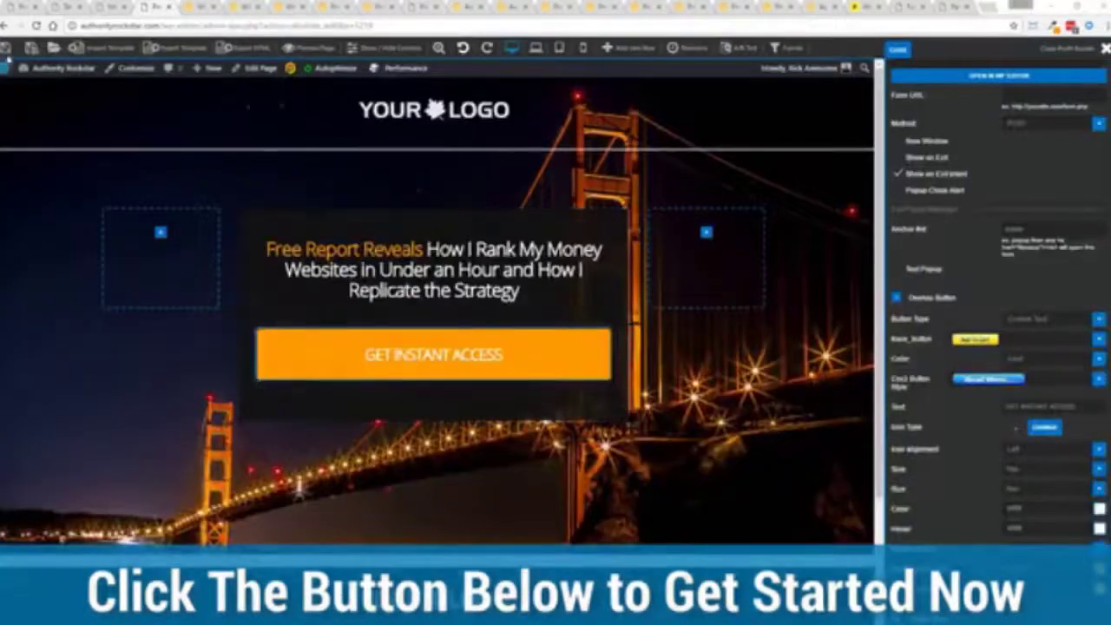
Step: Trigger and close the exit-intent popup on the bridge opt-in page, and open and dismiss the free ebook popup on the mountain page
mouse_move(7, 58)
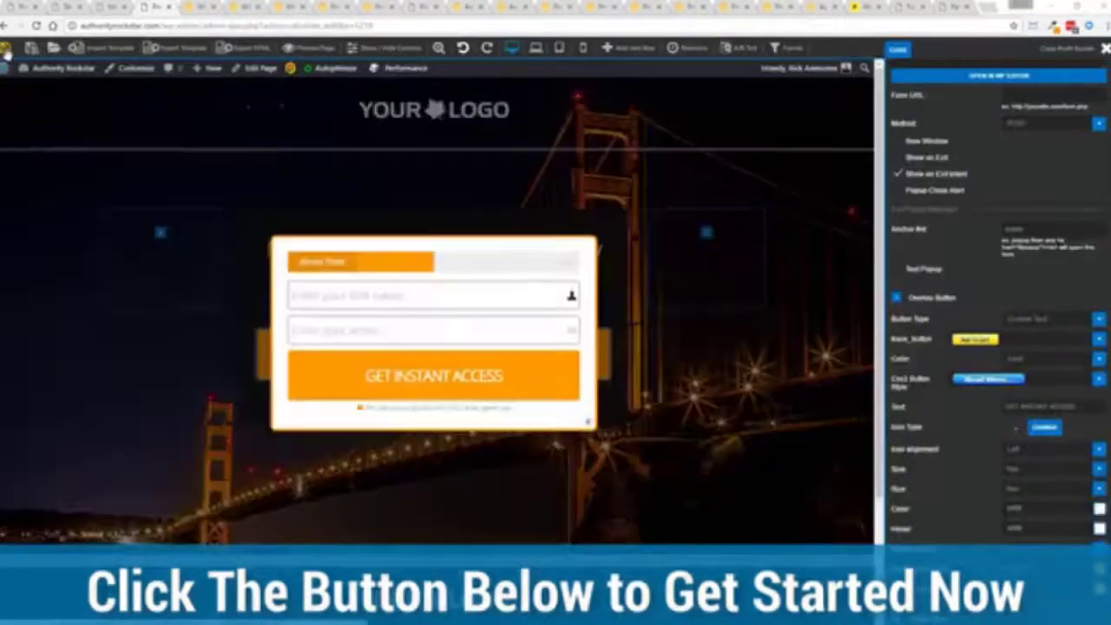
left_click(590, 431)
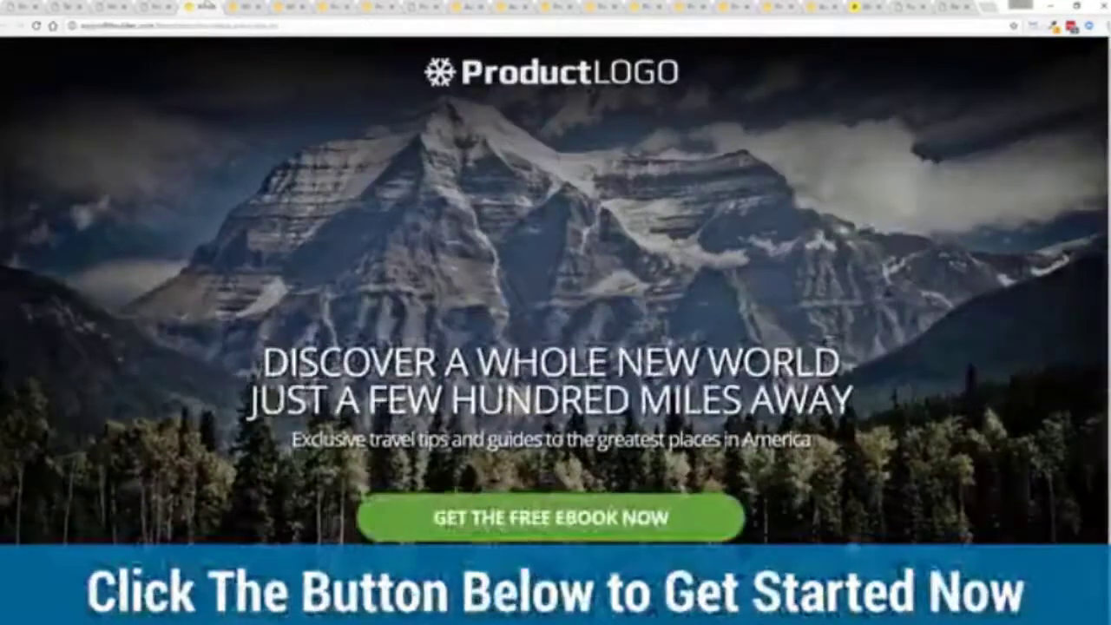
left_click(530, 506)
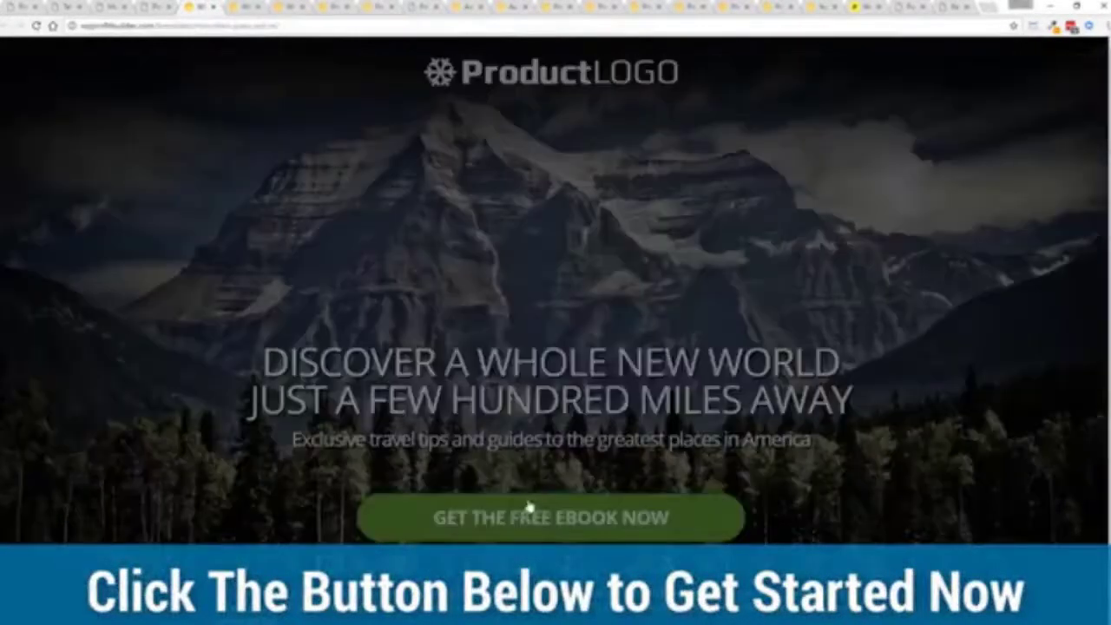
left_click(705, 408)
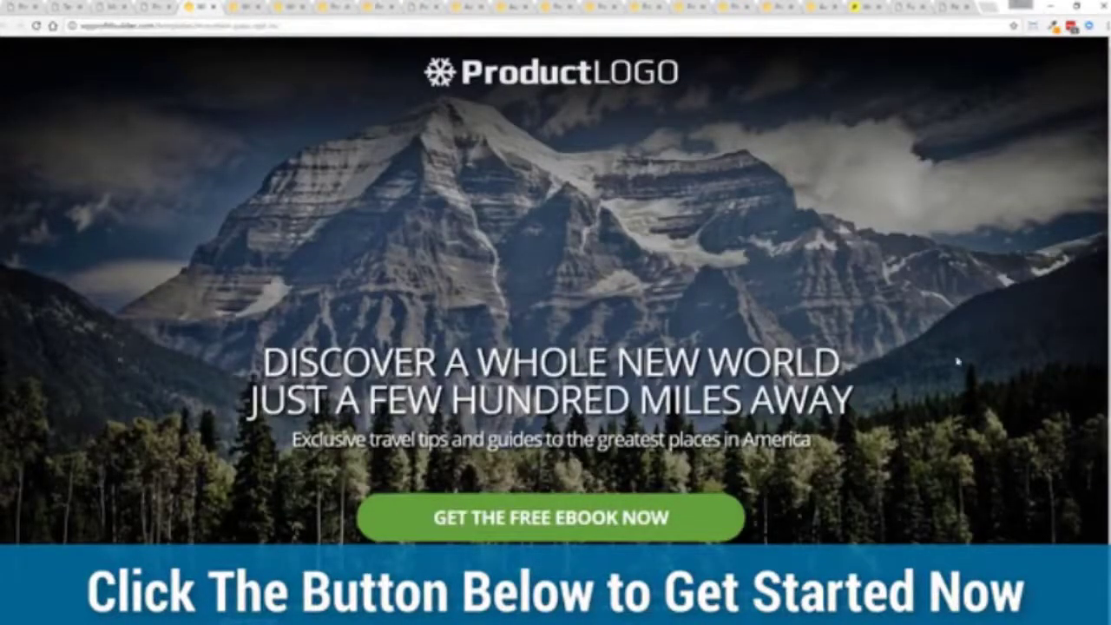
Step: View the Donahoe's restaurant homepage, the video teaser opt-in page and the free master class registration page
left_click(244, 7)
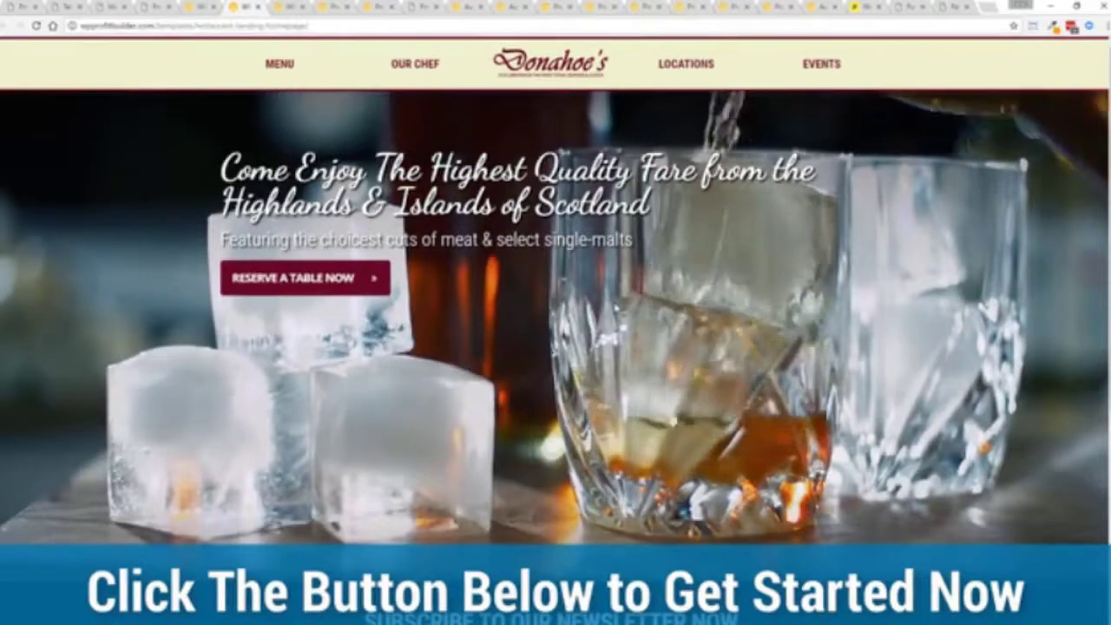
key("ctrl+Tab")
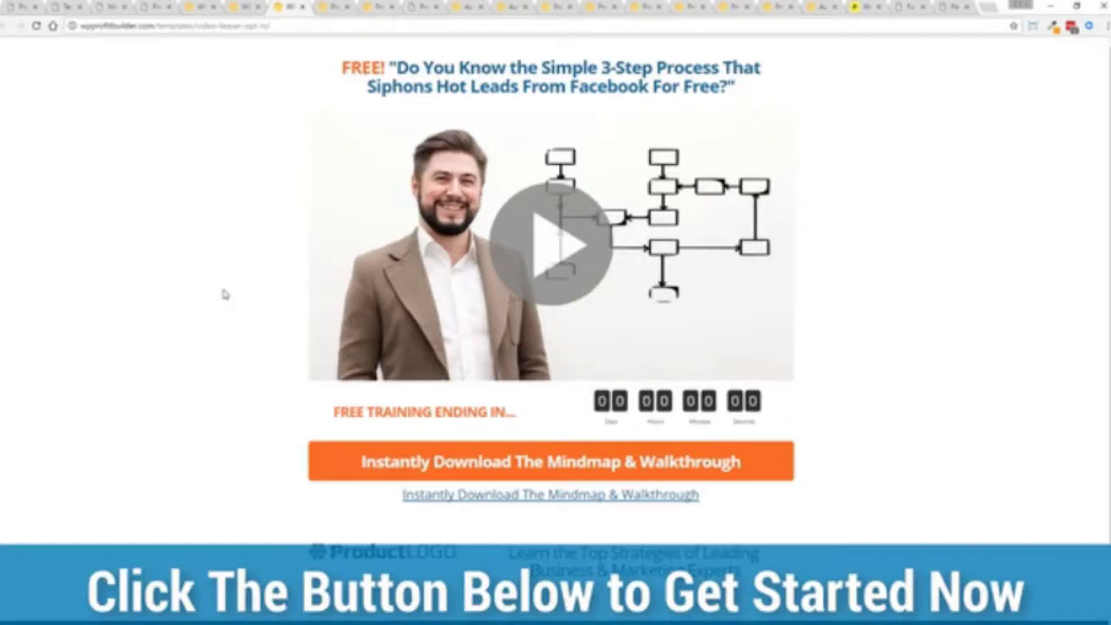
key("ctrl+Tab")
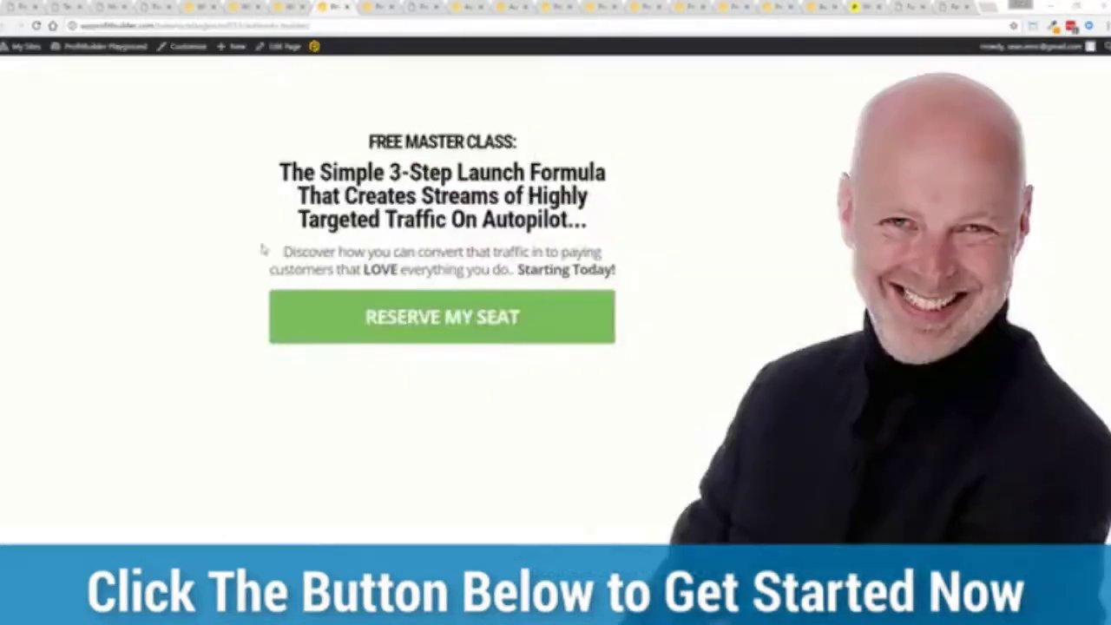